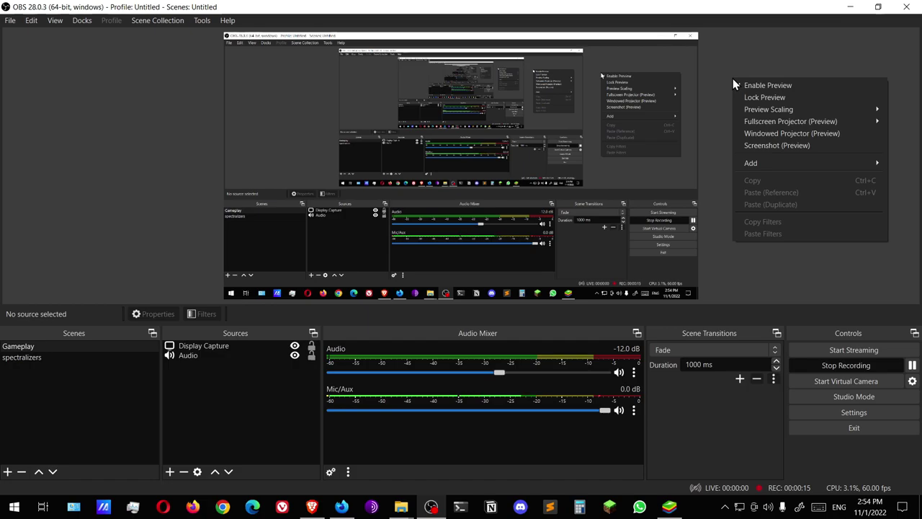
# - Switch to the Brave browser and examine the channel dashboard's latest video performance, analytics, published videos and latest comments
pyautogui.click(733, 79)
pyautogui.click(312, 507)
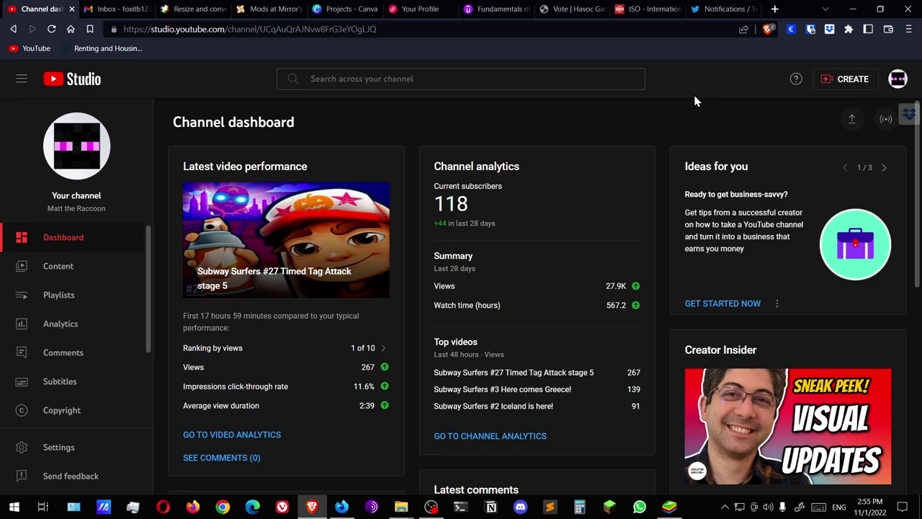
pyautogui.scroll(-2, 620, 116)
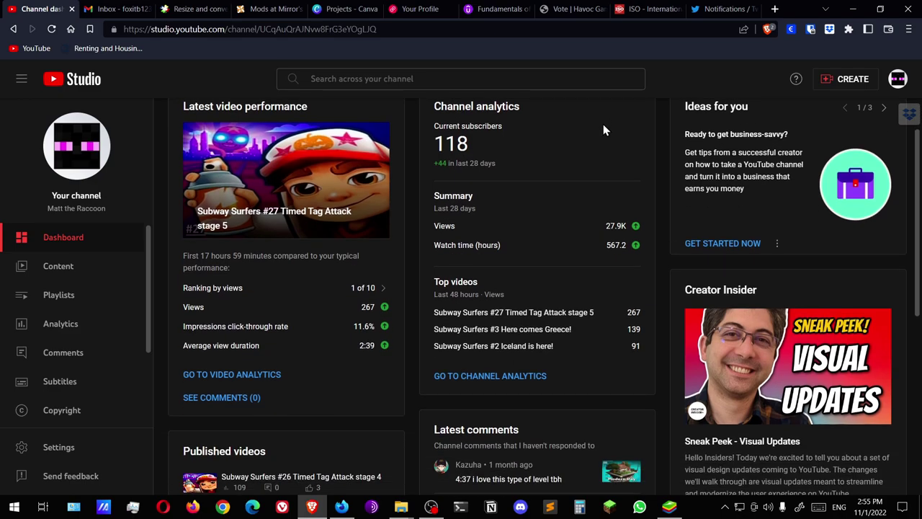
pyautogui.scroll(3, 612, 152)
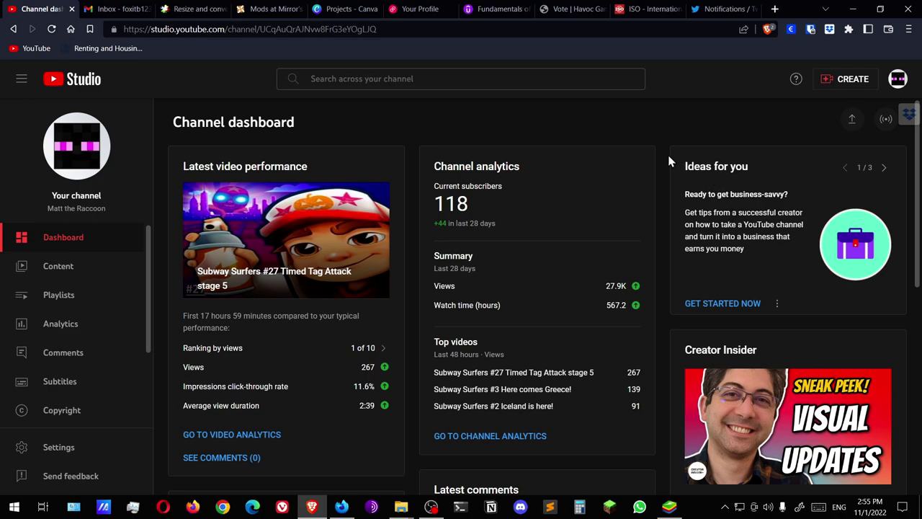
pyautogui.scroll(-1, 517, 147)
pyautogui.scroll(1, 540, 195)
pyautogui.moveTo(492, 209); pyautogui.dragTo(432, 211)
pyautogui.click(519, 214)
pyautogui.scroll(-1, 520, 214)
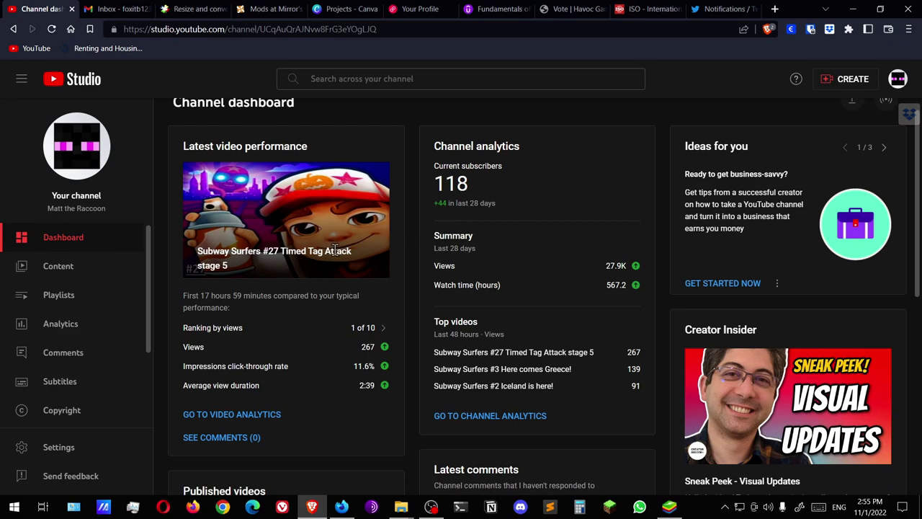
pyautogui.scroll(-3, 436, 273)
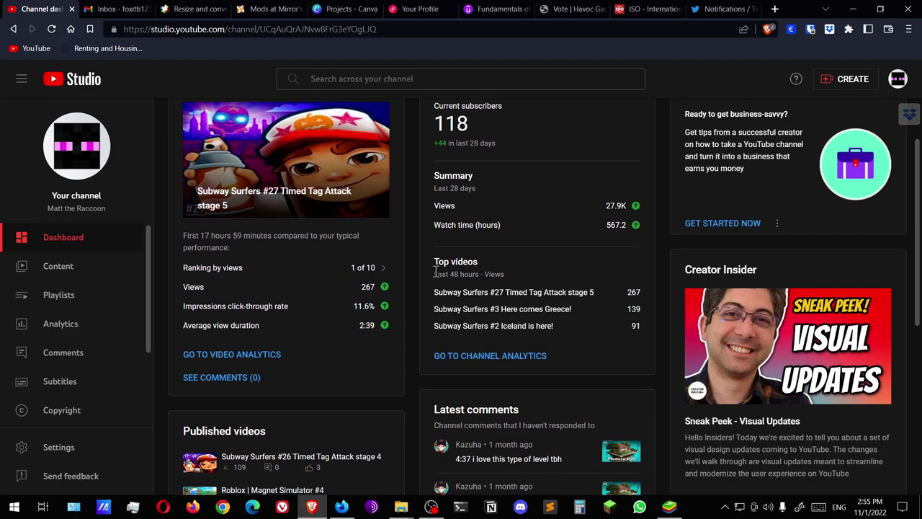
pyautogui.scroll(-3, 409, 225)
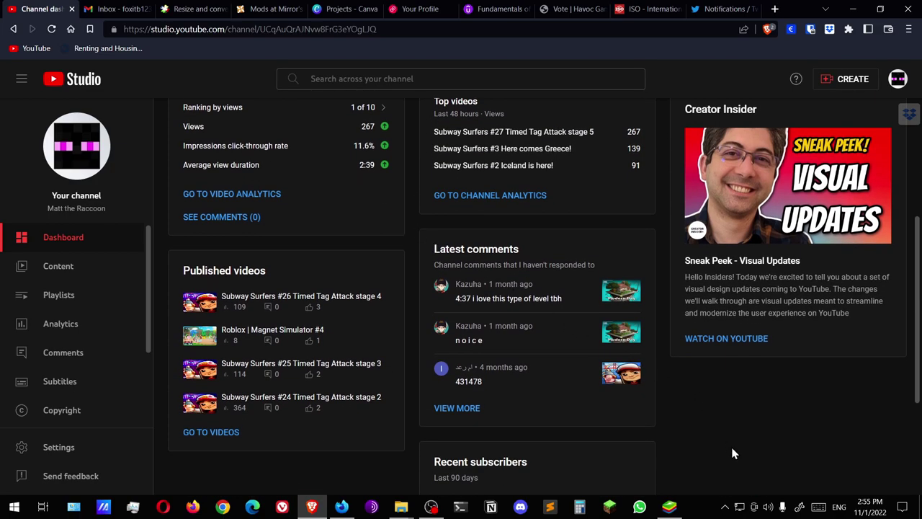
pyautogui.scroll(5, 732, 453)
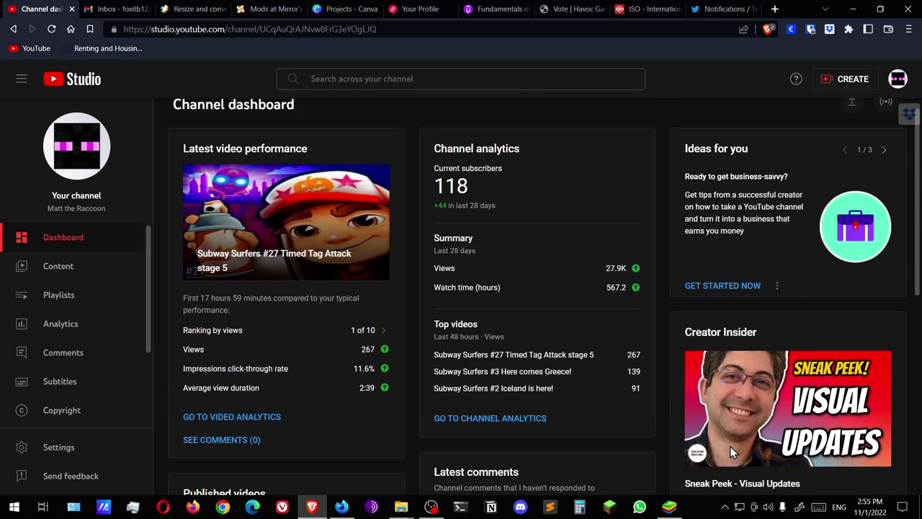
pyautogui.scroll(1, 730, 450)
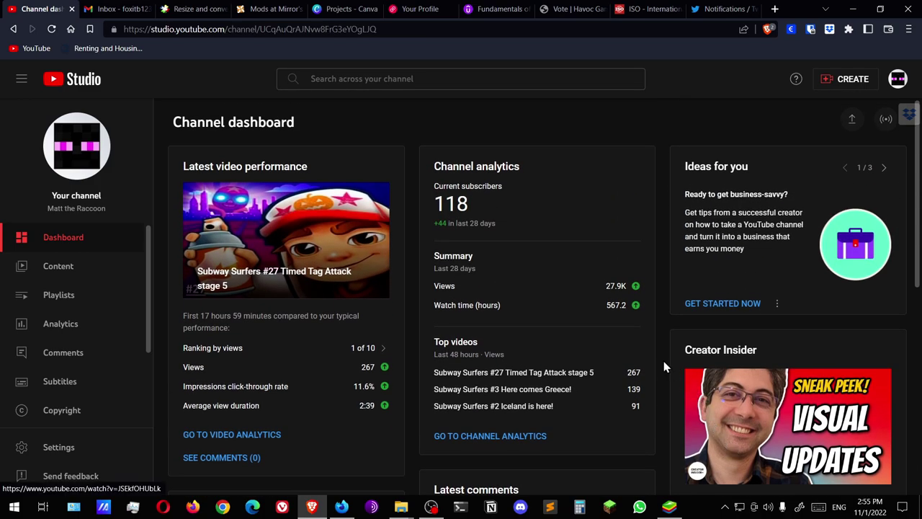
# - Open the channel's content list and examine the recent videos' views, comments and likes
pyautogui.click(83, 272)
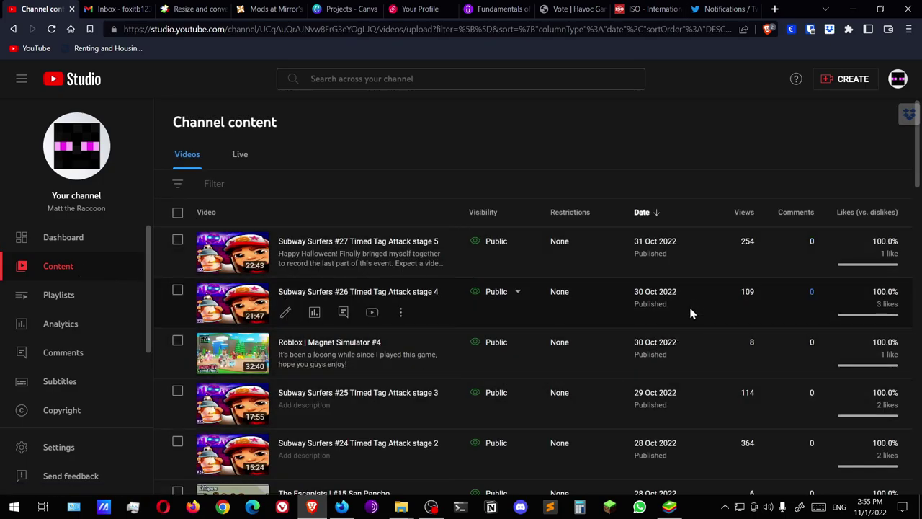
pyautogui.scroll(-2, 850, 209)
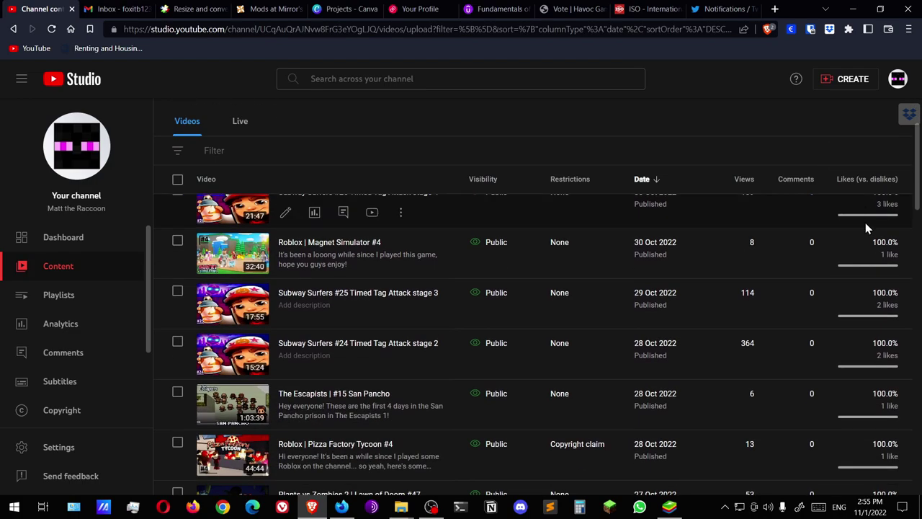
pyautogui.scroll(-2, 865, 235)
pyautogui.scroll(3, 865, 235)
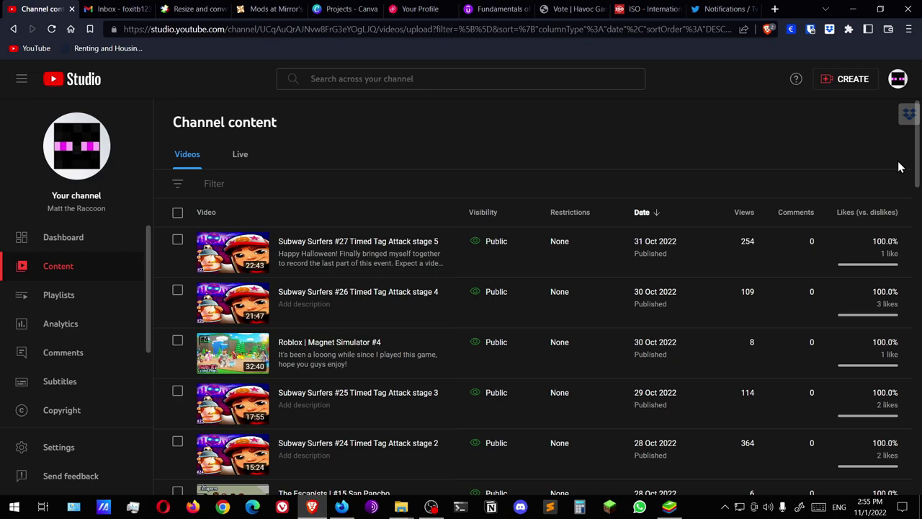
pyautogui.scroll(-1, 898, 166)
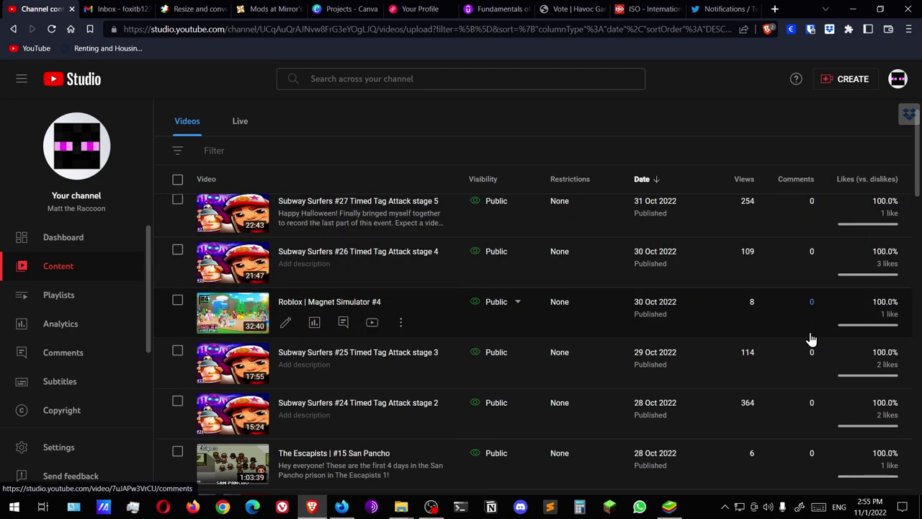
pyautogui.scroll(-1, 852, 239)
pyautogui.scroll(-3, 857, 252)
pyautogui.scroll(-1, 871, 278)
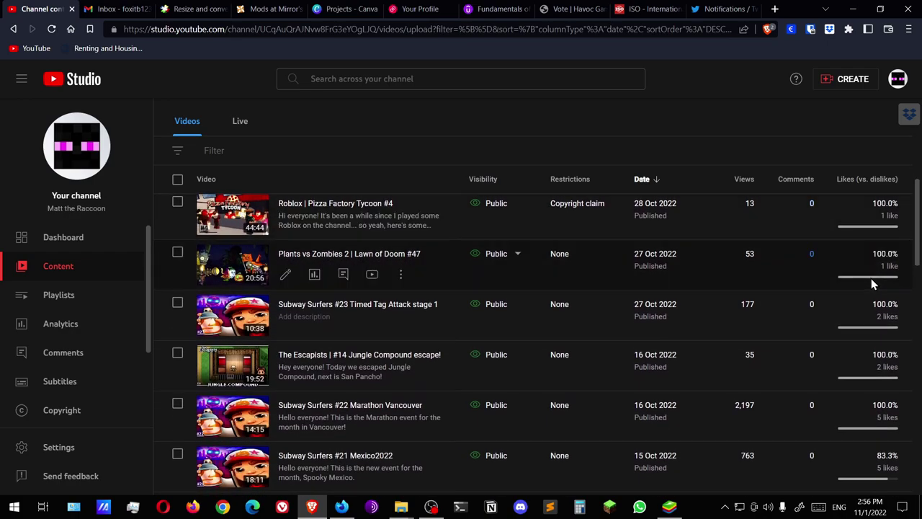
pyautogui.scroll(-2, 864, 317)
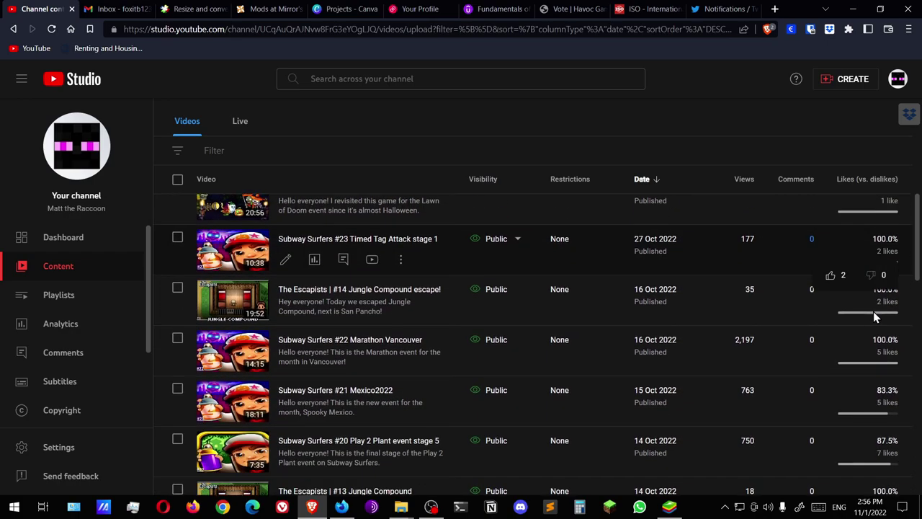
pyautogui.scroll(-1, 810, 344)
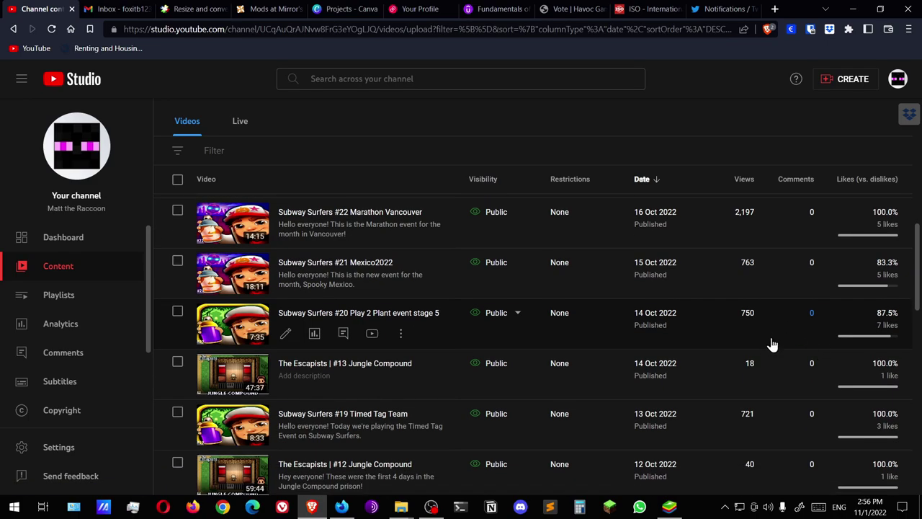
pyautogui.scroll(2, 775, 345)
pyautogui.scroll(2, 775, 344)
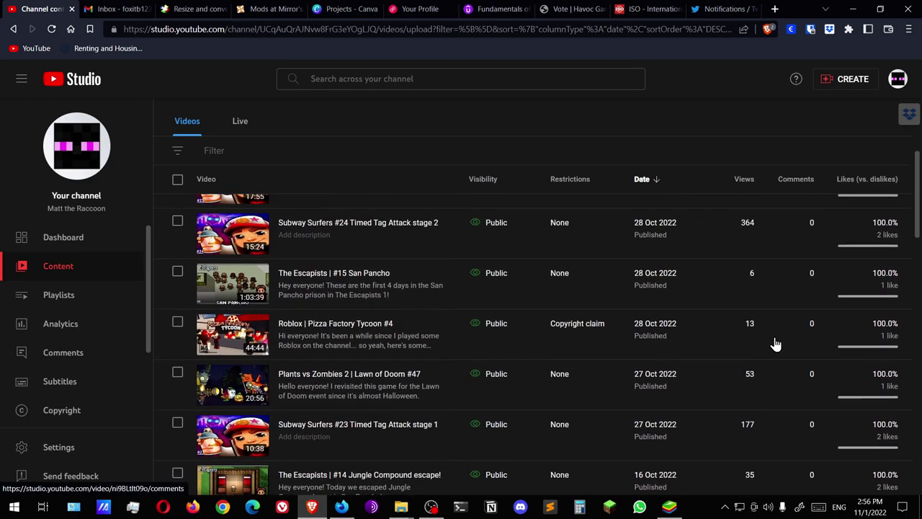
# - Set the channel content list to show 50 rows per page
pyautogui.scroll(-3, 775, 345)
pyautogui.scroll(-12, 775, 344)
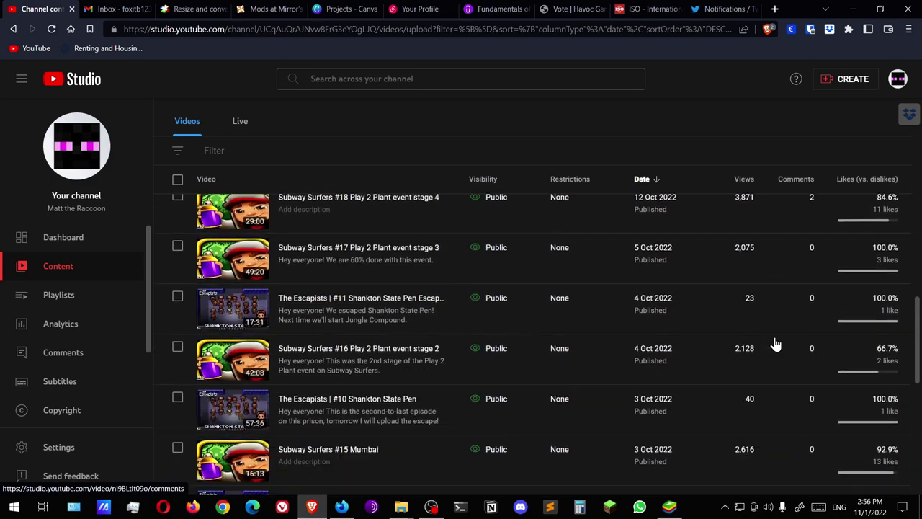
pyautogui.scroll(-3, 775, 344)
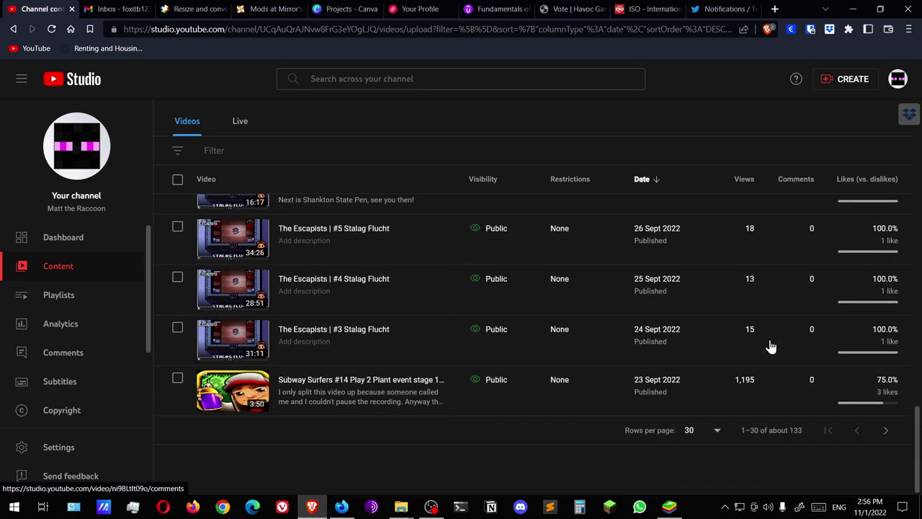
pyautogui.click(717, 434)
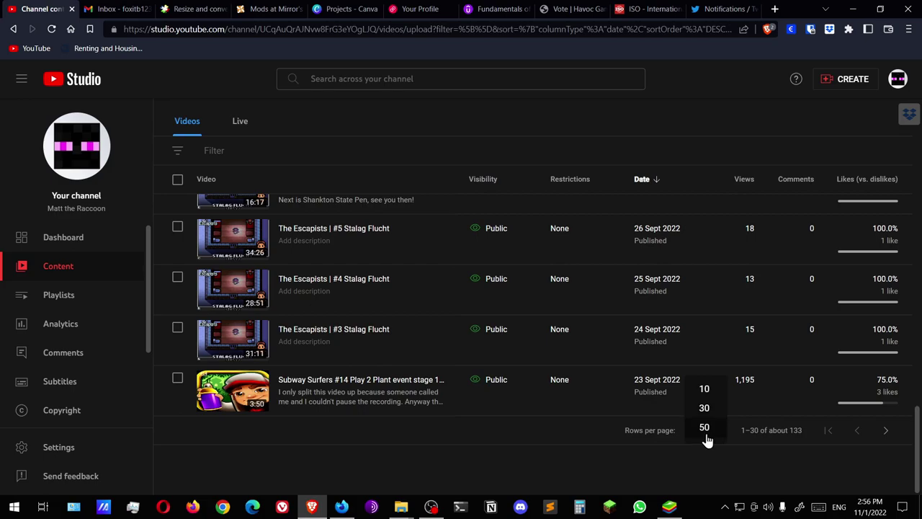
pyautogui.click(708, 431)
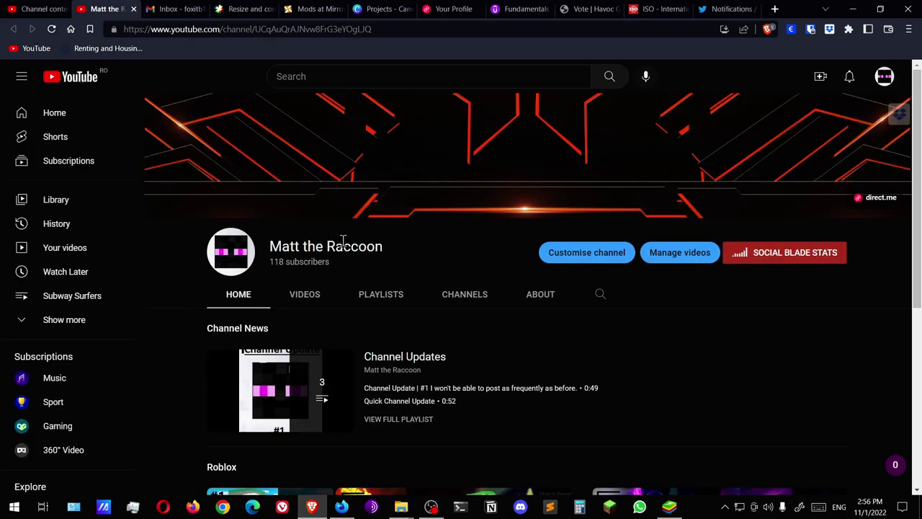
# - Search YouTube for the channel's name copied from its channel page, and close that tab to return to YouTube Studio
pyautogui.moveTo(394, 249); pyautogui.dragTo(268, 244)
pyautogui.hotkey('ctrl', 'c')
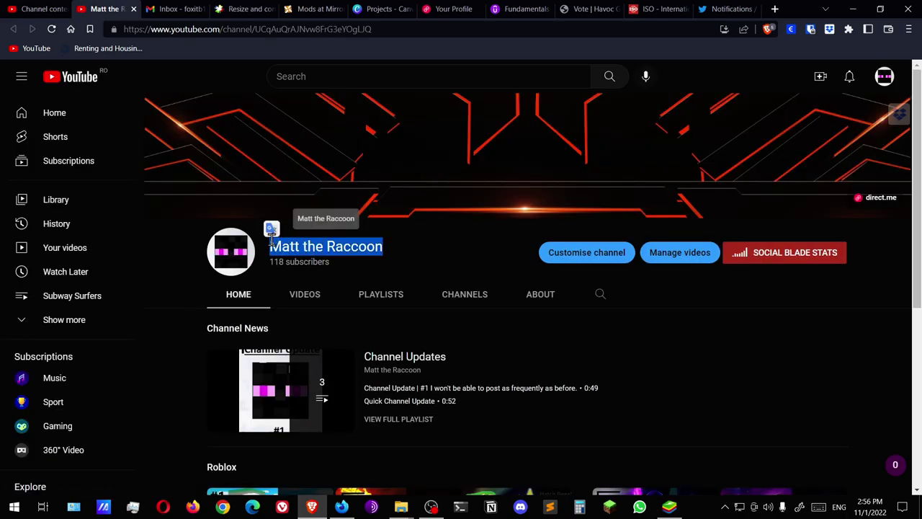
pyautogui.click(367, 68)
pyautogui.hotkey('ctrl', 'v')
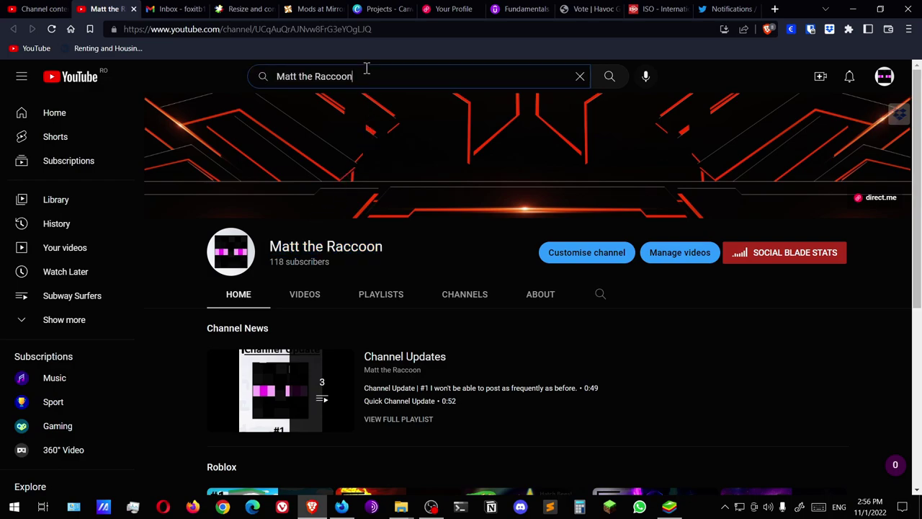
pyautogui.press('Return')
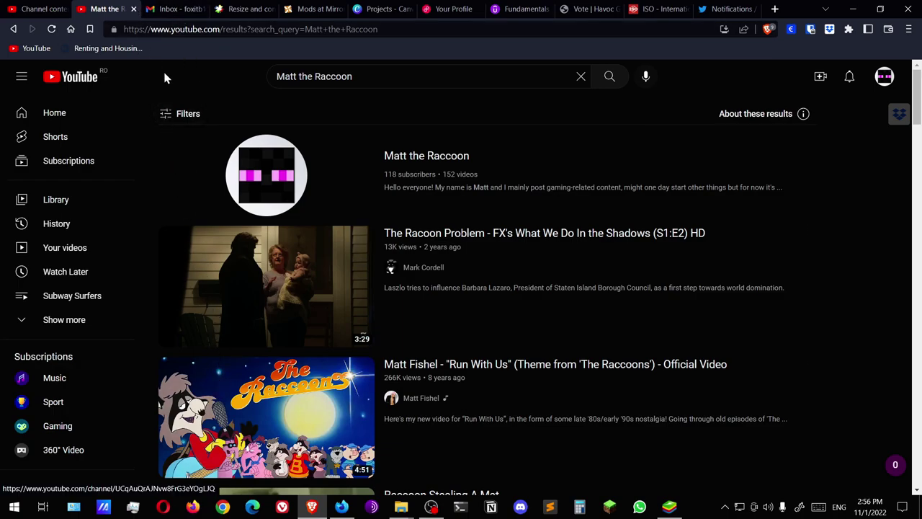
pyautogui.click(134, 10)
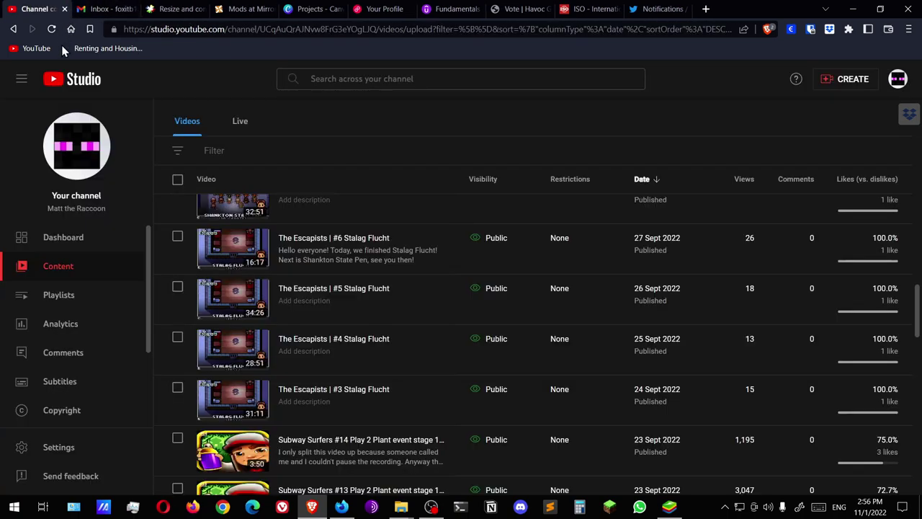
# - Look through the older uploads in the channel content list
pyautogui.scroll(-12, 333, 340)
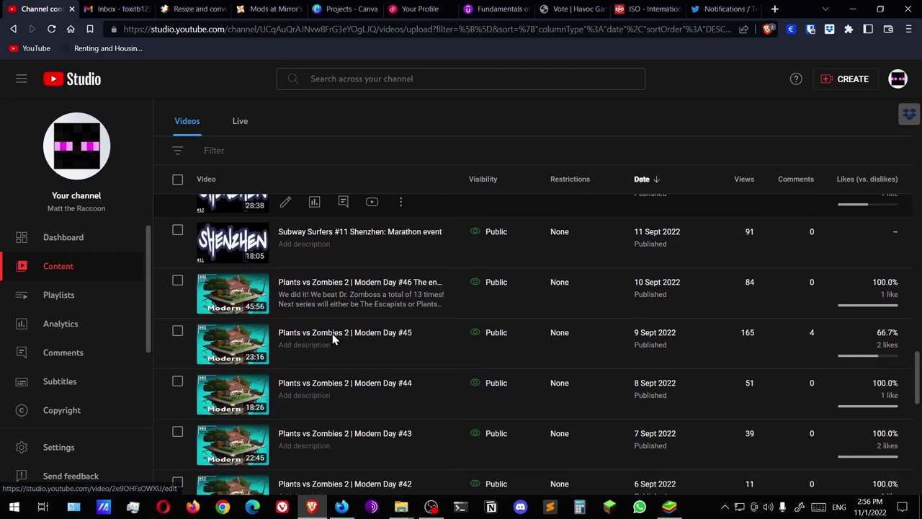
pyautogui.scroll(-3, 333, 340)
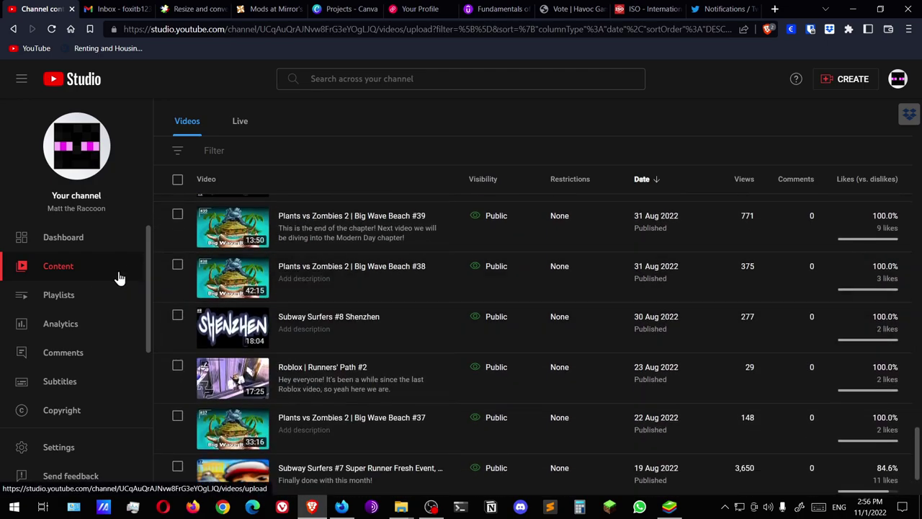
# - View the channel's playlists and open the channel analytics overview
pyautogui.click(88, 301)
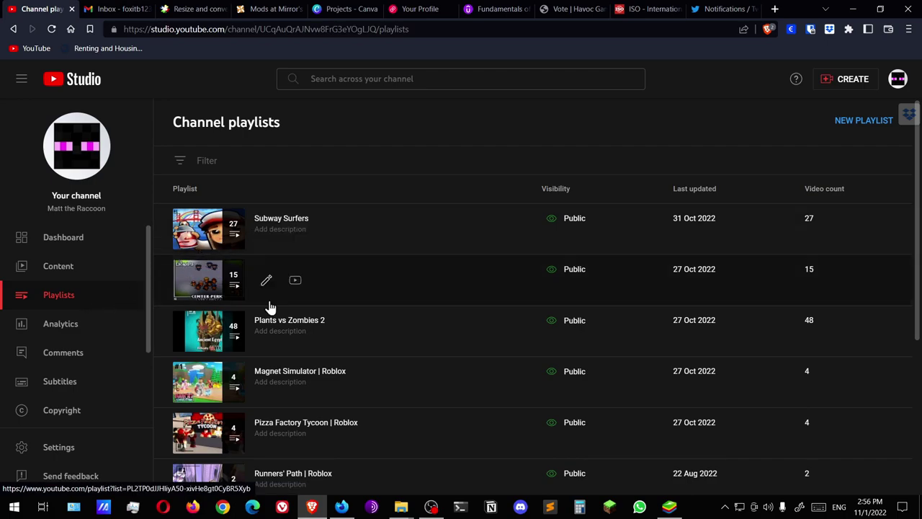
pyautogui.click(106, 334)
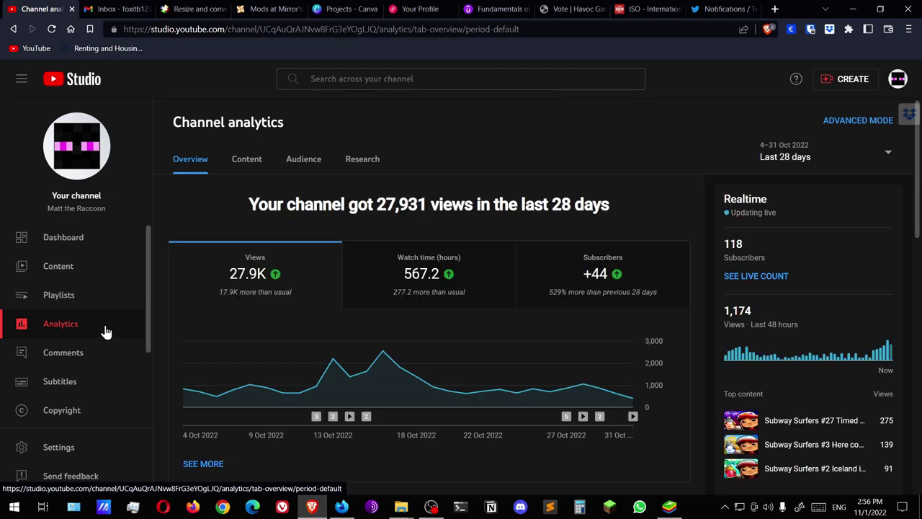
# - Open the channel comments, remove the "I haven't responded" filter and read through all published comments and replies
pyautogui.scroll(-3, 101, 321)
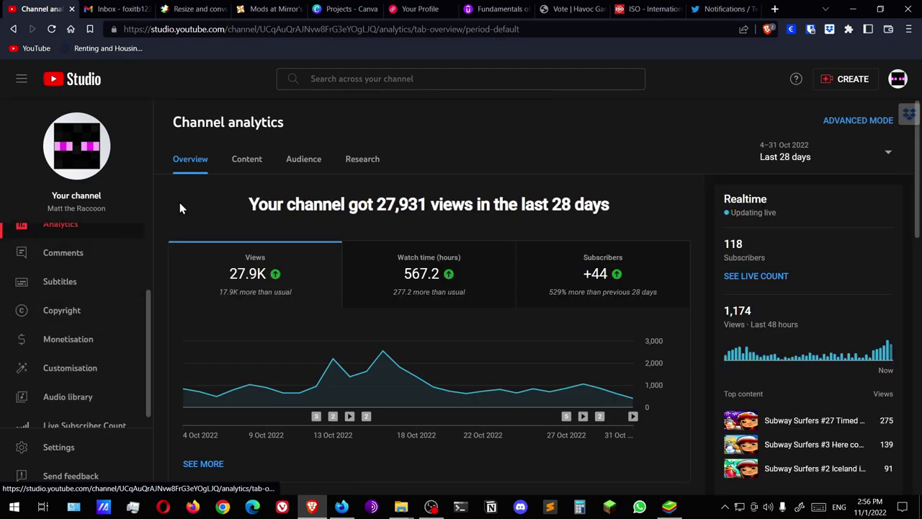
pyautogui.click(82, 259)
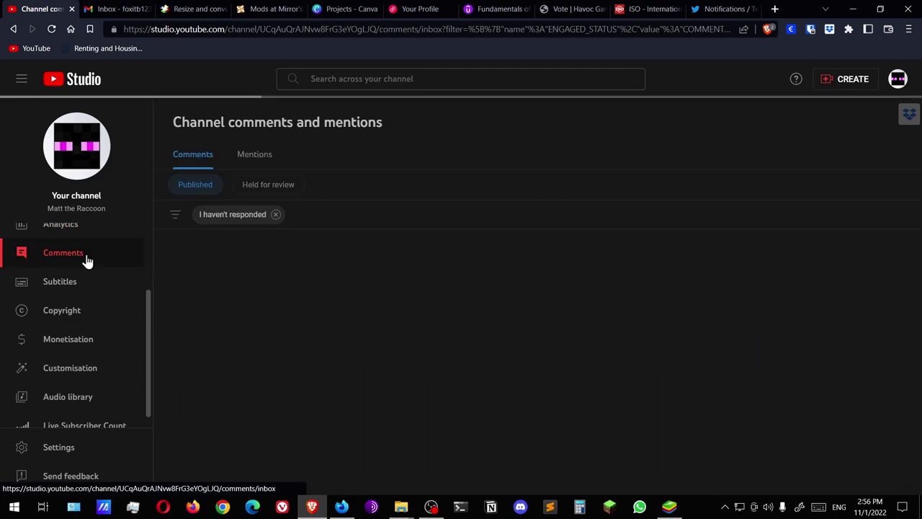
pyautogui.click(275, 214)
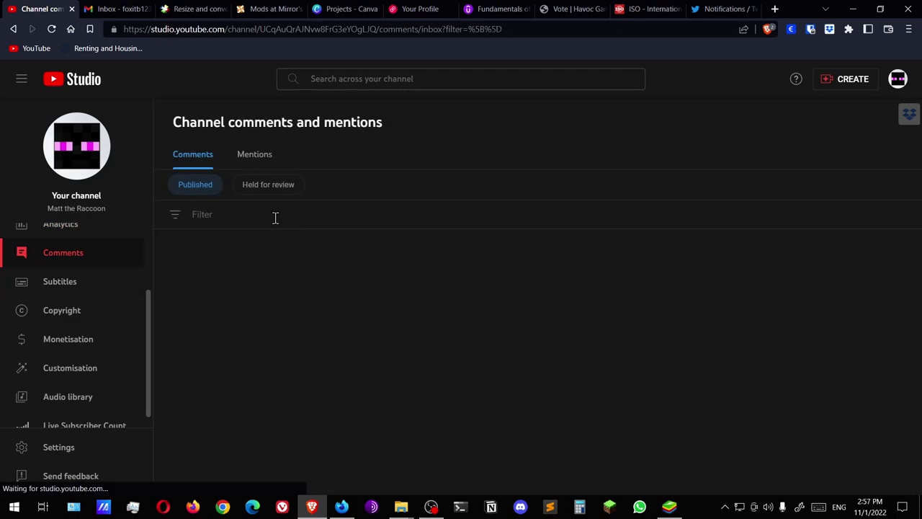
pyautogui.scroll(-6, 317, 290)
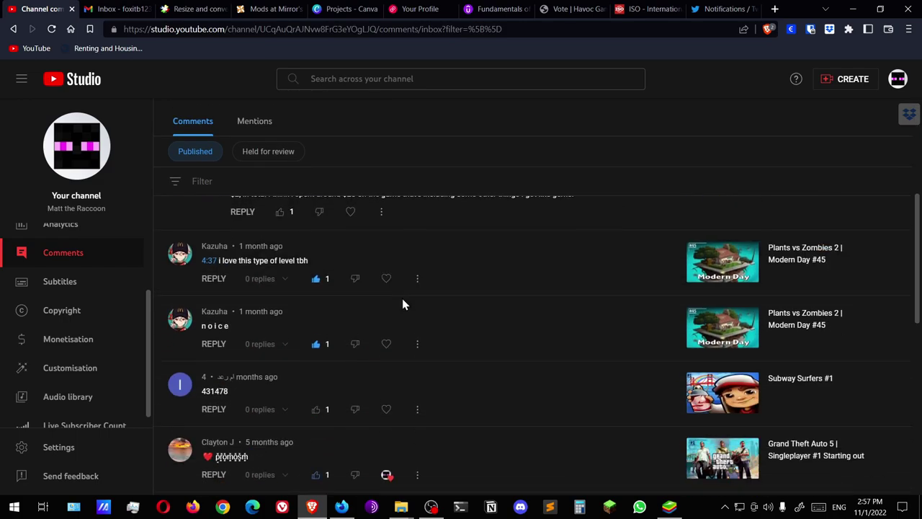
pyautogui.scroll(-10, 402, 298)
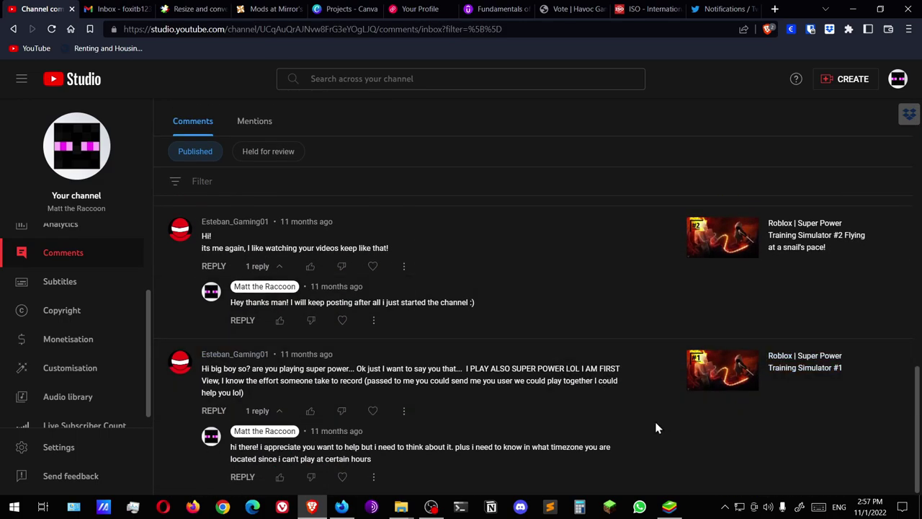
pyautogui.scroll(2, 659, 424)
pyautogui.scroll(10, 663, 425)
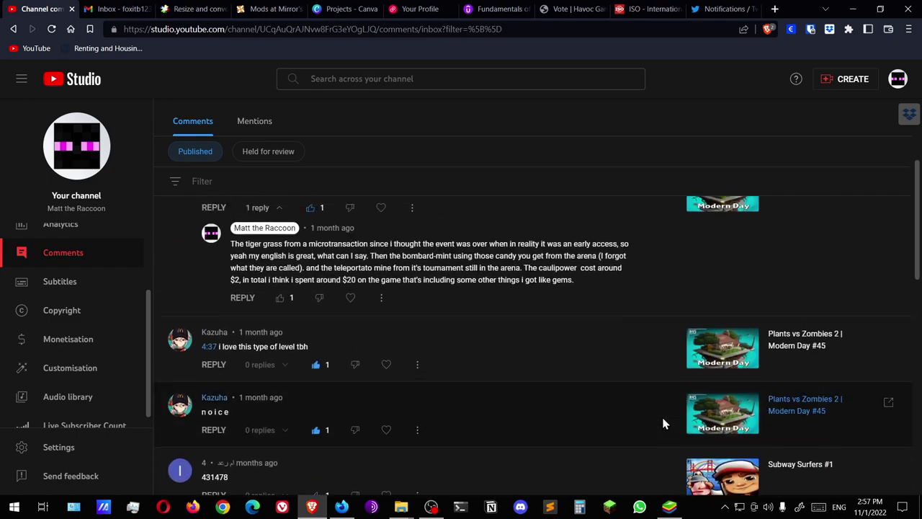
pyautogui.scroll(4, 663, 424)
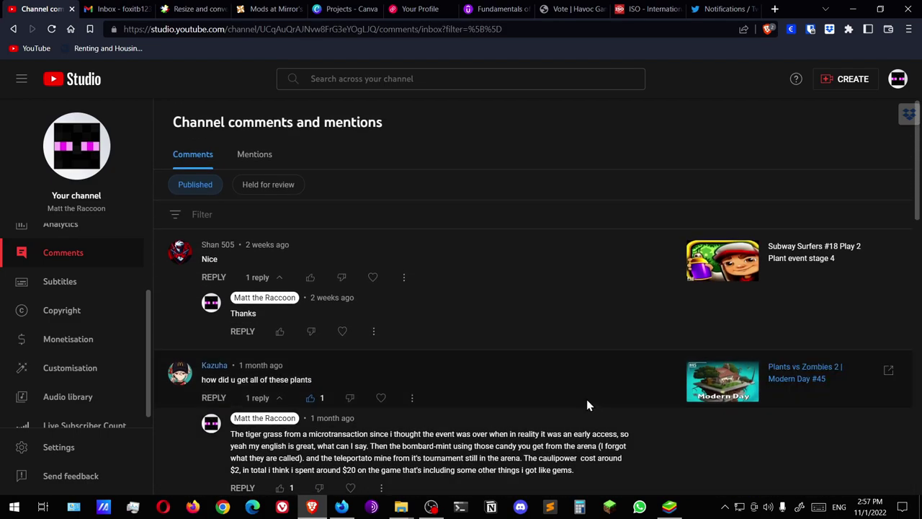
# - Open the channel subtitles, check the languages of "Subway Surfers #27 Timed Tag Attack stage 5" and look through the video list
pyautogui.click(84, 282)
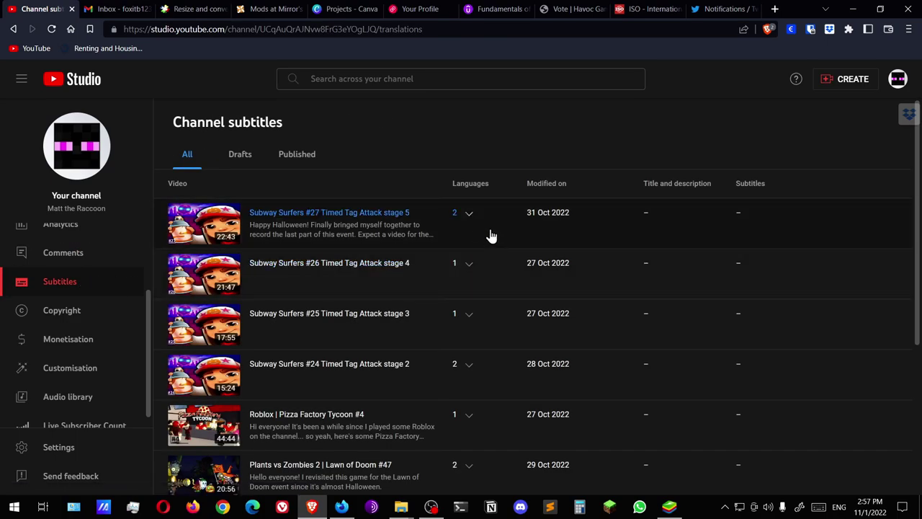
pyautogui.click(467, 222)
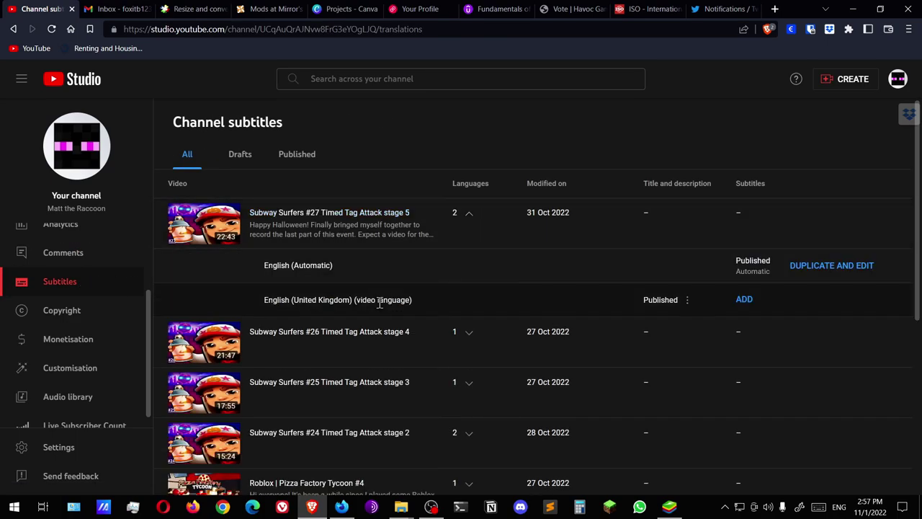
pyautogui.click(468, 220)
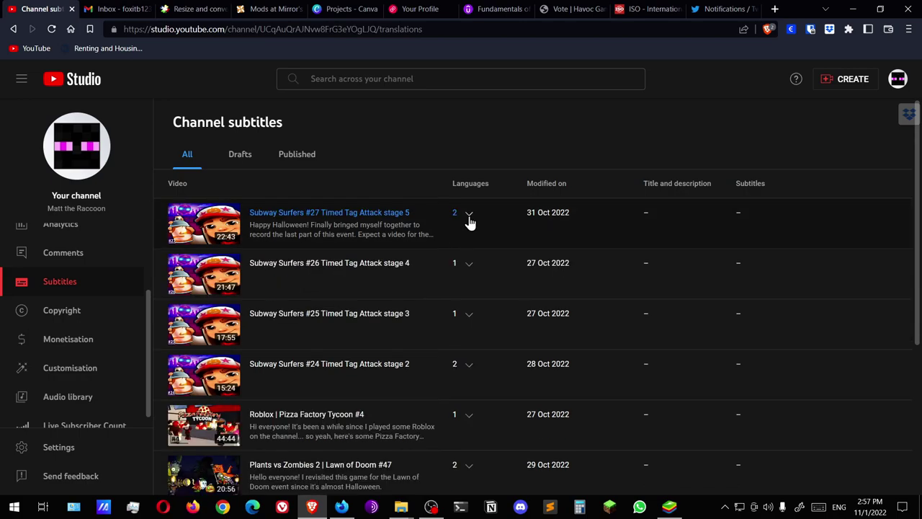
pyautogui.scroll(-2, 448, 297)
pyautogui.scroll(-1, 448, 301)
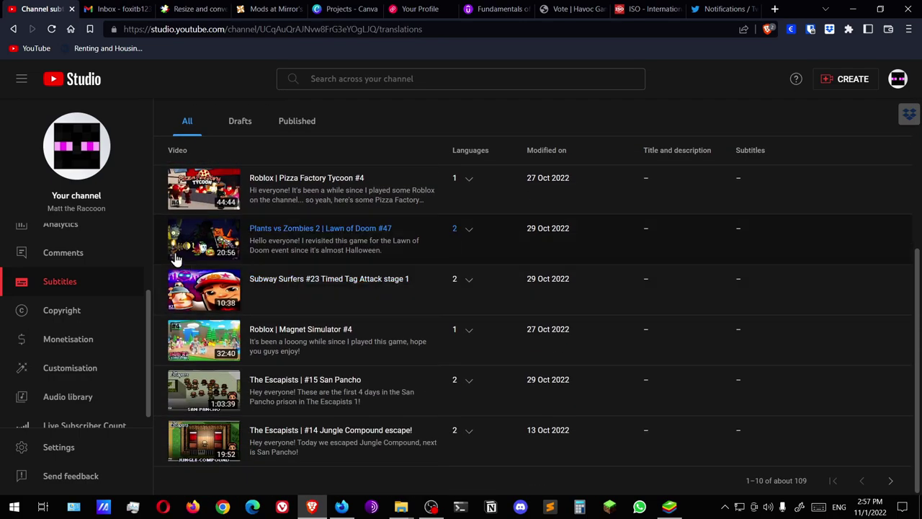
# - View the channel's copyright removal requests and the monetisation eligibility criteria
pyautogui.click(81, 312)
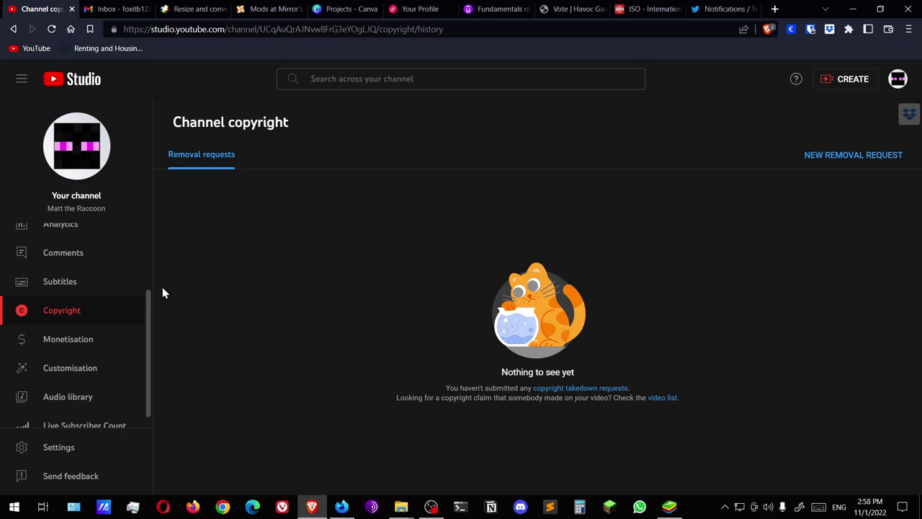
pyautogui.scroll(-1, 92, 338)
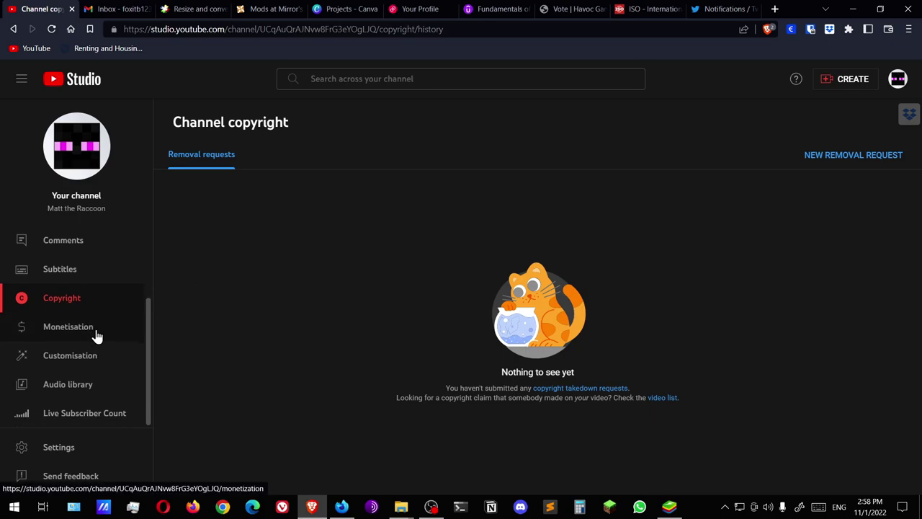
pyautogui.click(96, 335)
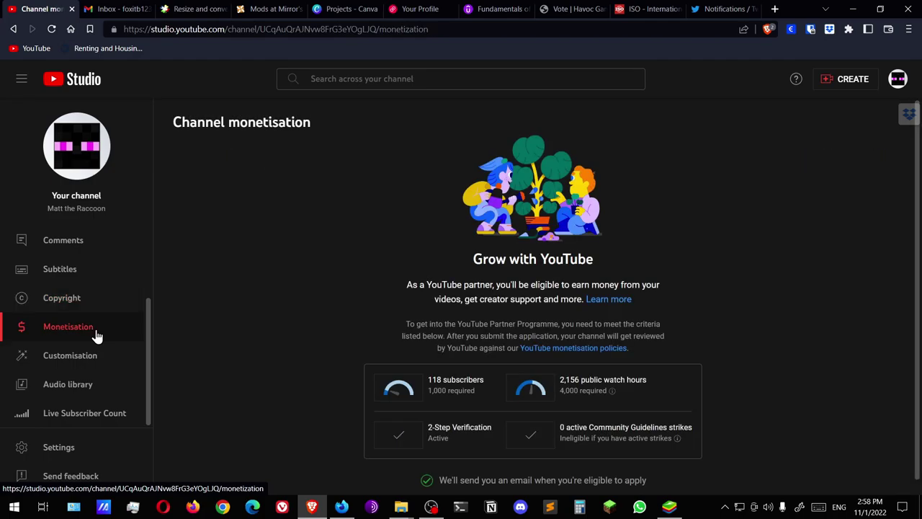
pyautogui.scroll(-1, 468, 378)
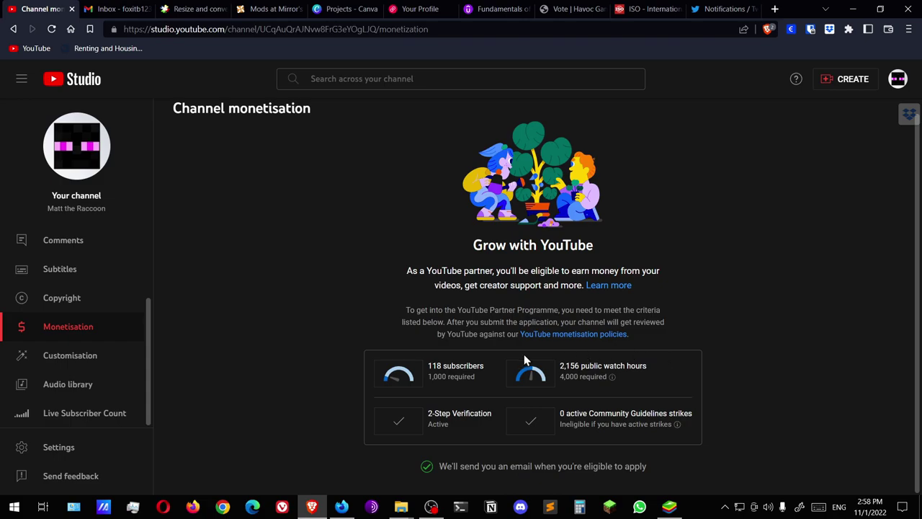
# - View the channel customisation layout and the music tracks in the audio library
pyautogui.click(92, 363)
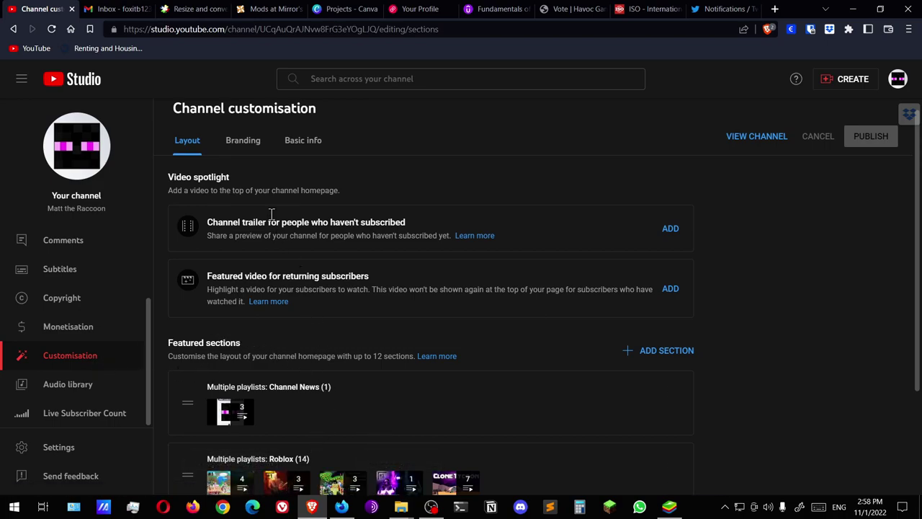
pyautogui.click(92, 398)
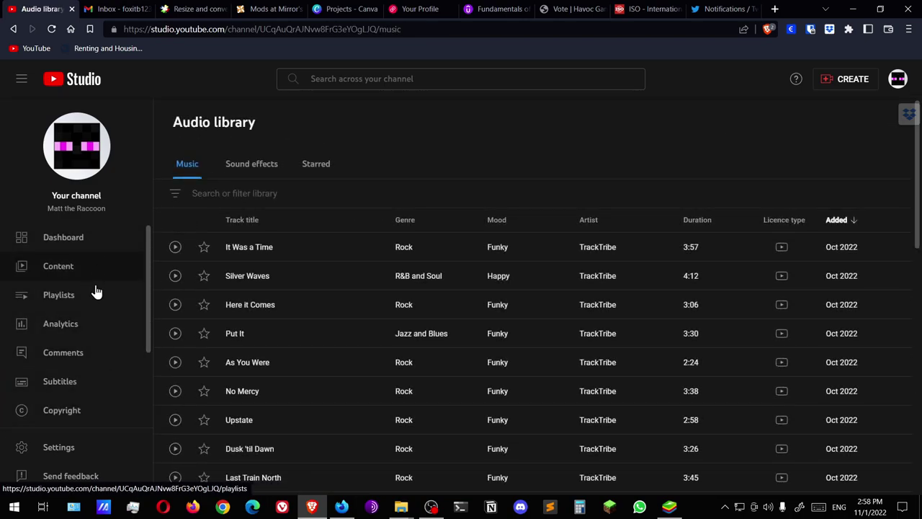
# - Open the channel analytics overview, set the period to Lifetime and inspect the views graph
pyautogui.click(89, 335)
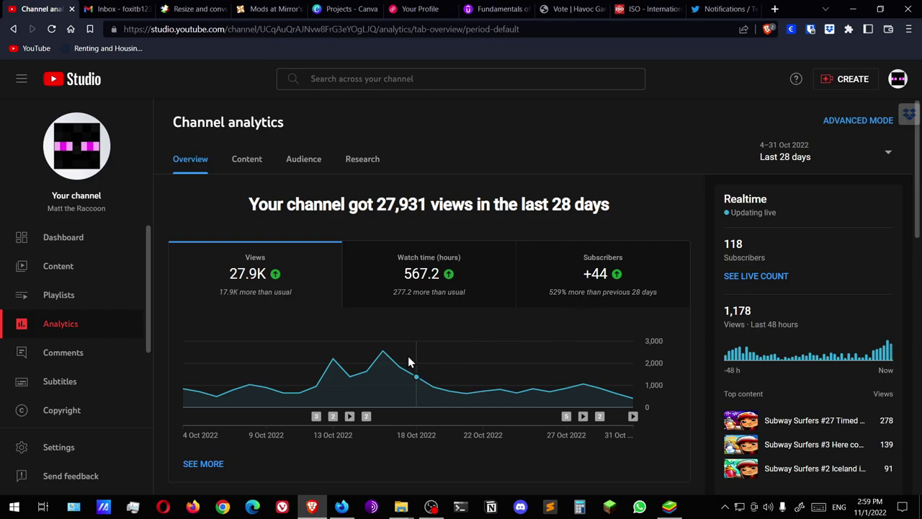
pyautogui.moveTo(387, 364)
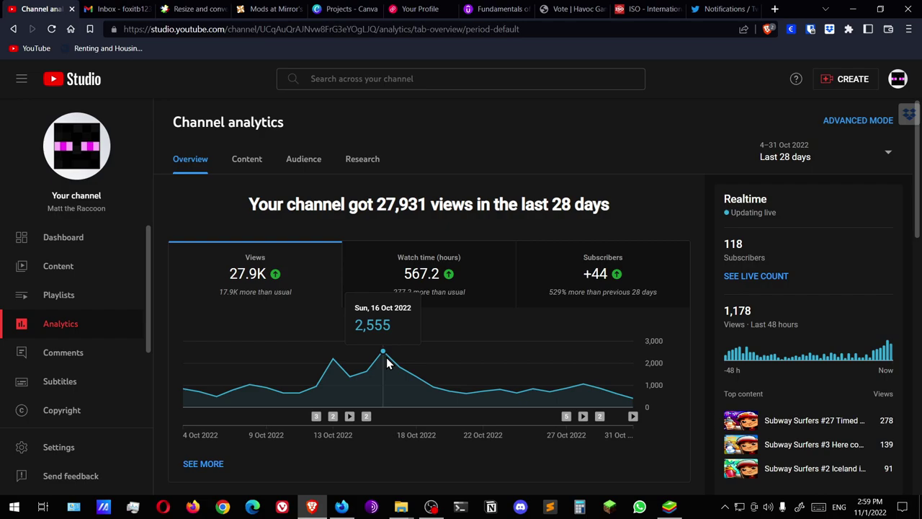
pyautogui.click(848, 157)
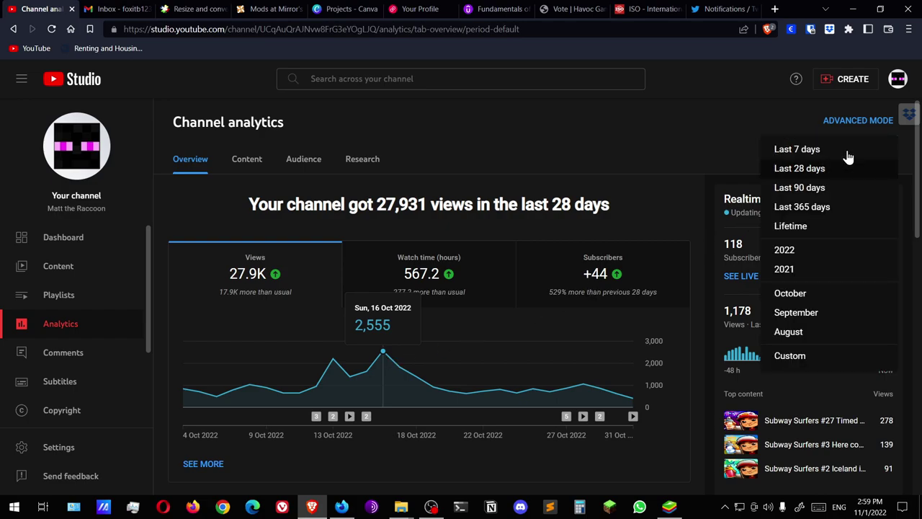
pyautogui.click(831, 227)
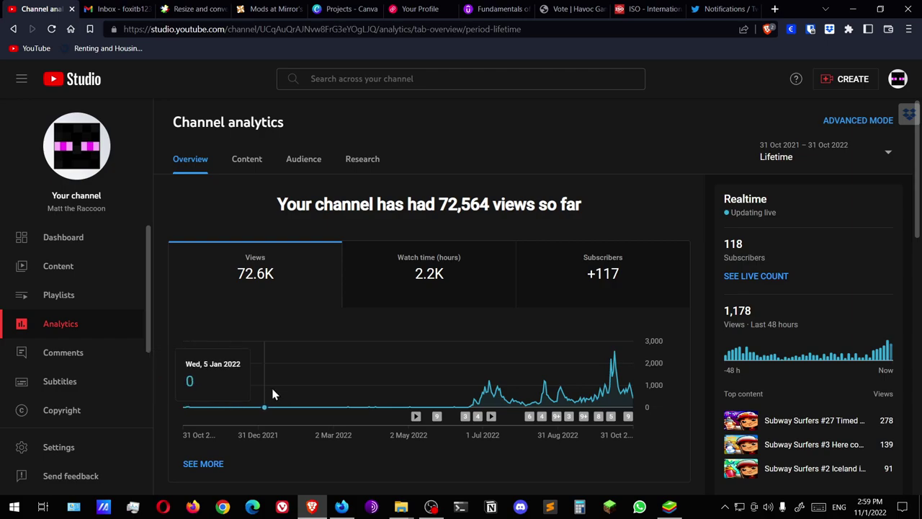
pyautogui.scroll(-1, 481, 368)
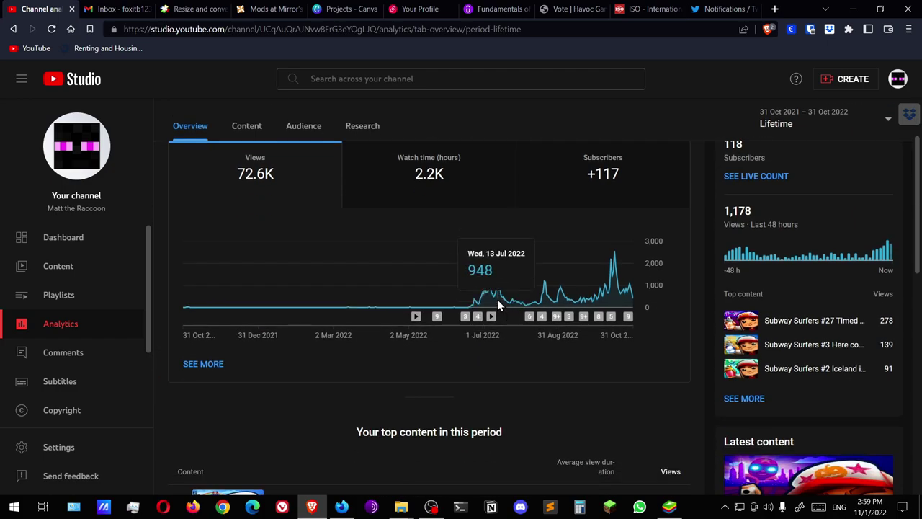
pyautogui.moveTo(465, 316)
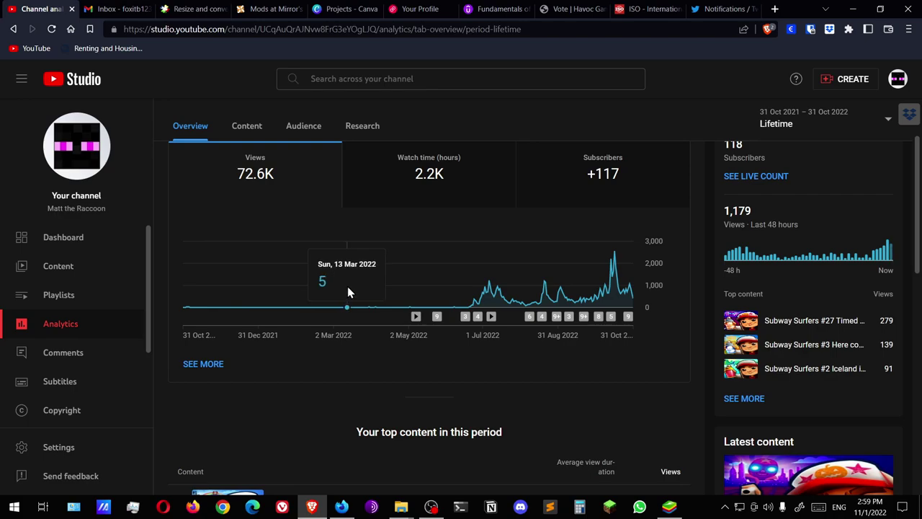
# - Examine the channel's ten top videos for the lifetime period, with their average view durations and views
pyautogui.scroll(-2, 502, 328)
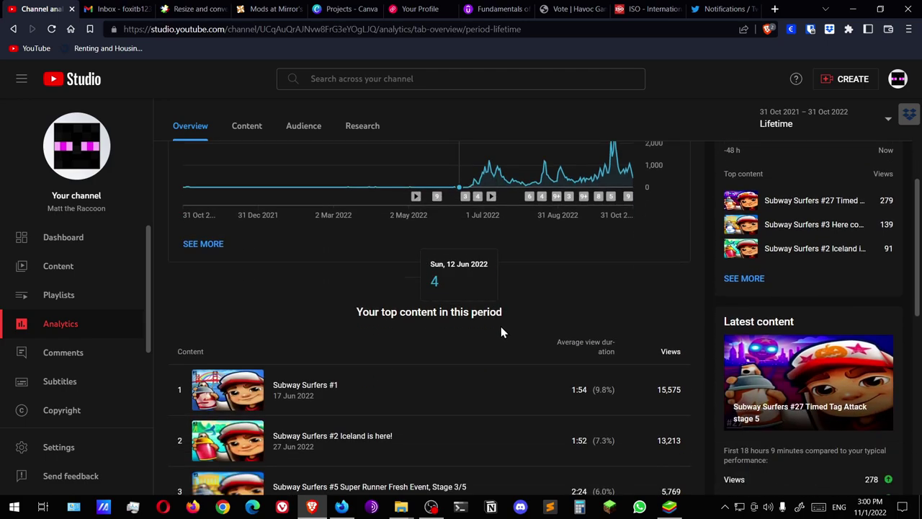
pyautogui.scroll(-3, 503, 307)
pyautogui.scroll(-1, 499, 224)
pyautogui.scroll(-2, 487, 283)
pyautogui.scroll(-2, 490, 208)
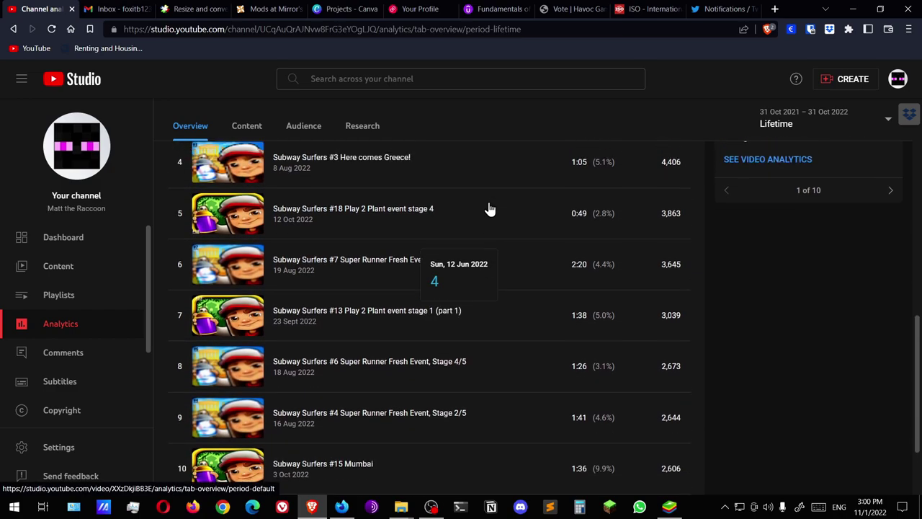
pyautogui.scroll(3, 487, 208)
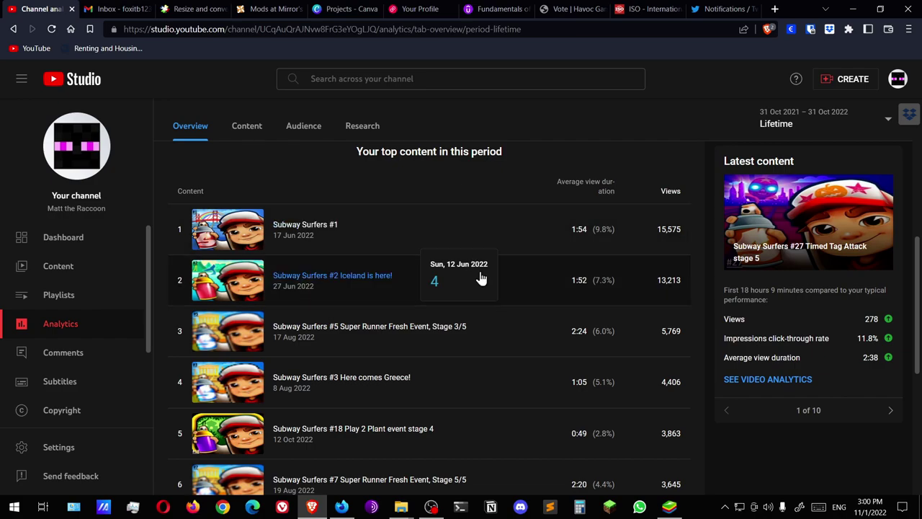
pyautogui.scroll(-2, 633, 381)
pyautogui.scroll(-4, 634, 371)
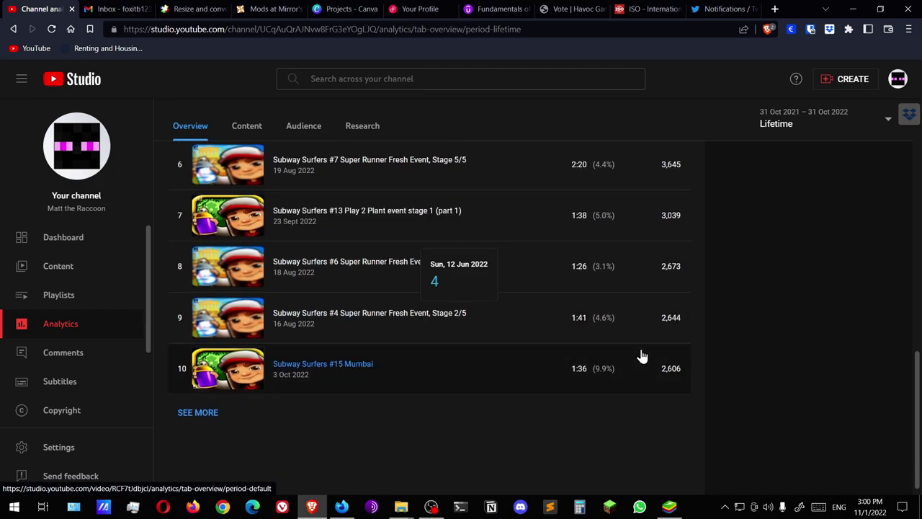
pyautogui.scroll(2, 747, 204)
pyautogui.scroll(10, 747, 205)
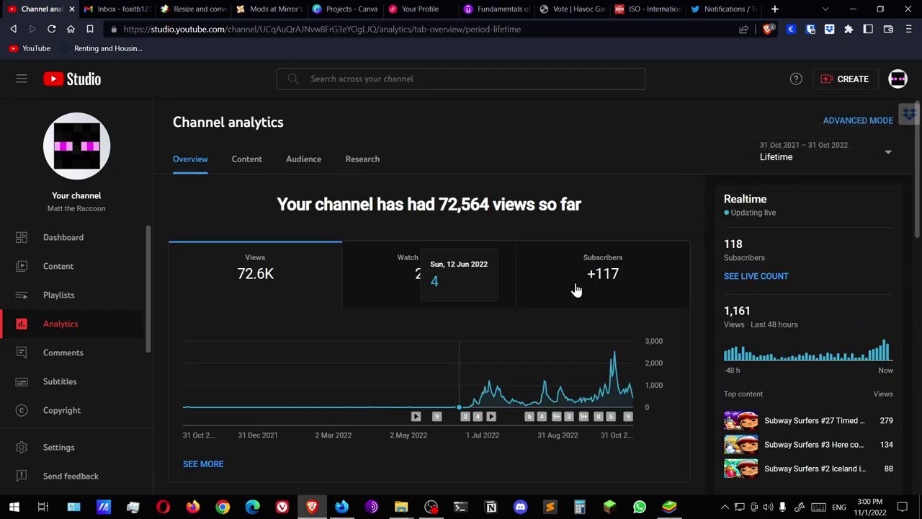
# - Show the lifetime watch time graph and check its August 2022 peak and the videos published around it
pyautogui.click(503, 306)
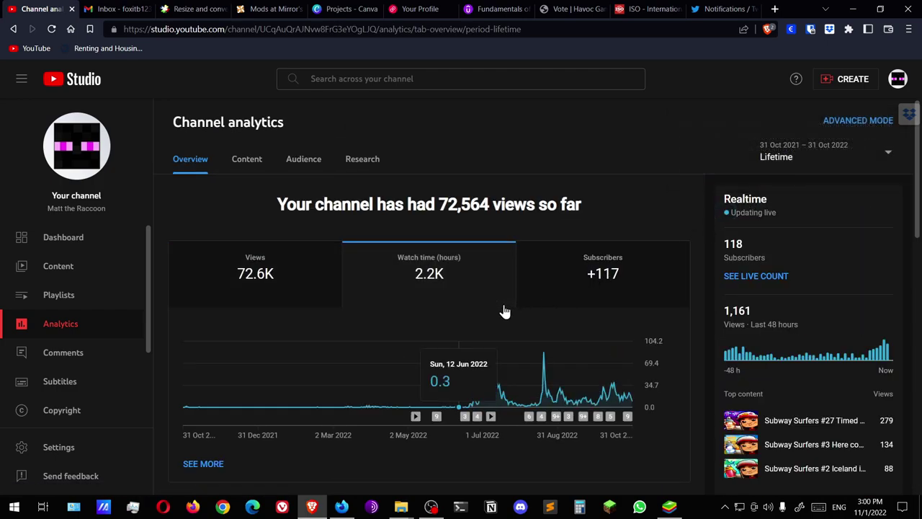
pyautogui.scroll(-1, 504, 311)
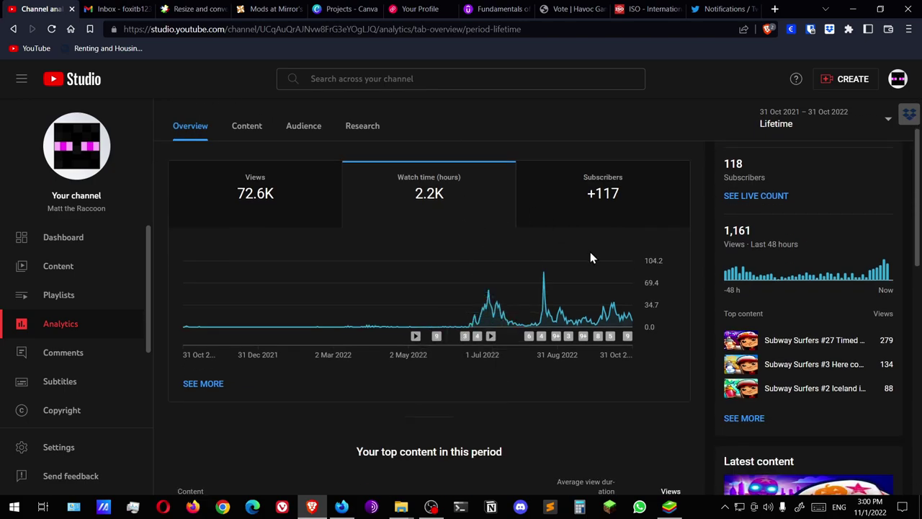
pyautogui.moveTo(546, 306)
pyautogui.moveTo(544, 274)
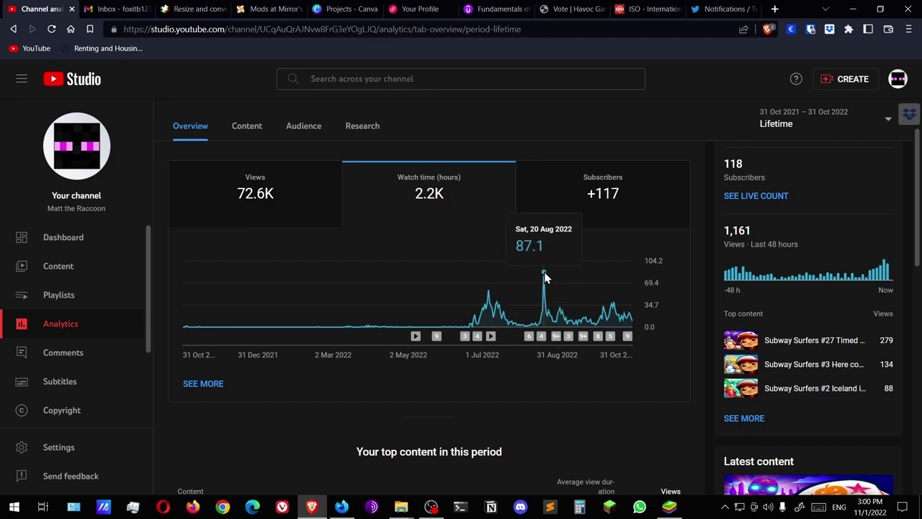
pyautogui.moveTo(544, 339)
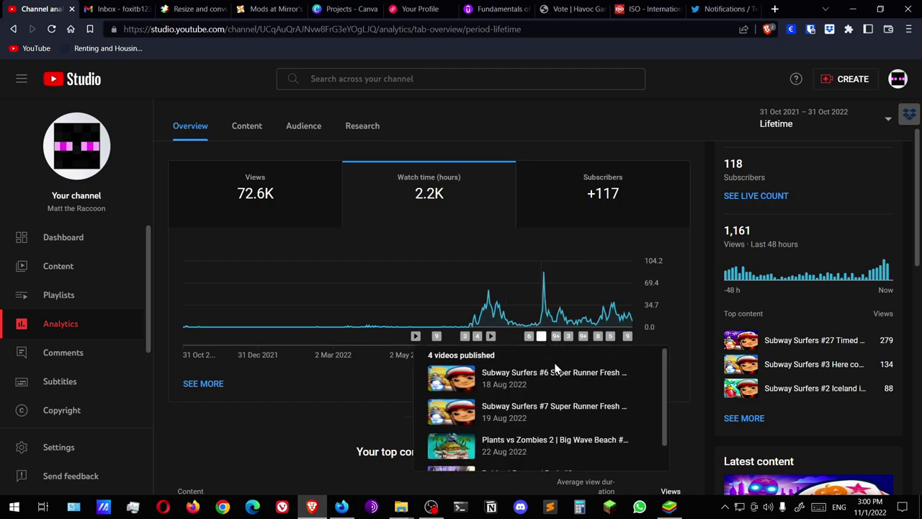
pyautogui.scroll(-1, 625, 418)
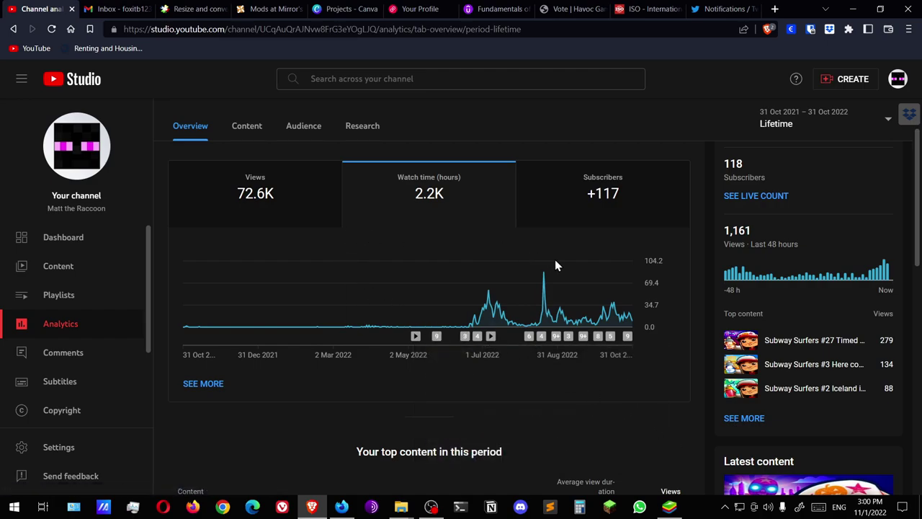
# - Show the lifetime subscribers graph and look through the videos published in late September 2022
pyautogui.click(592, 207)
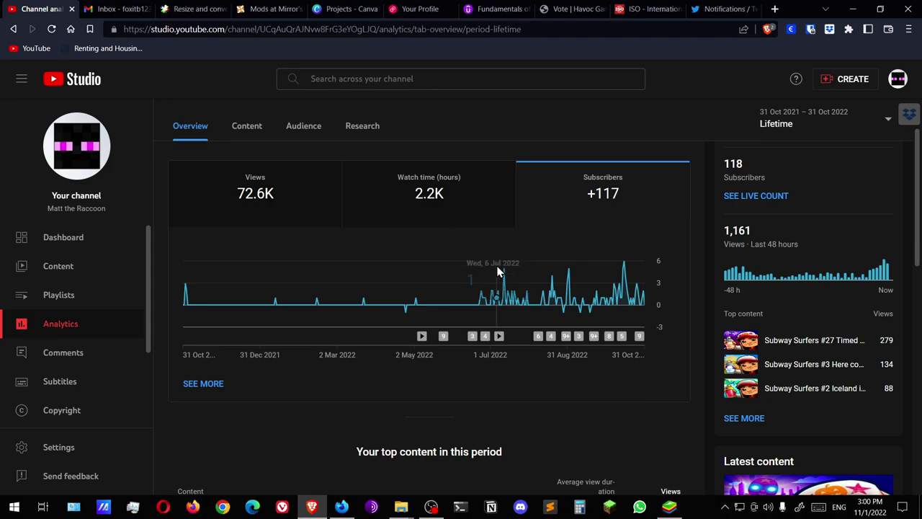
pyautogui.scroll(-1, 497, 268)
pyautogui.scroll(2, 497, 272)
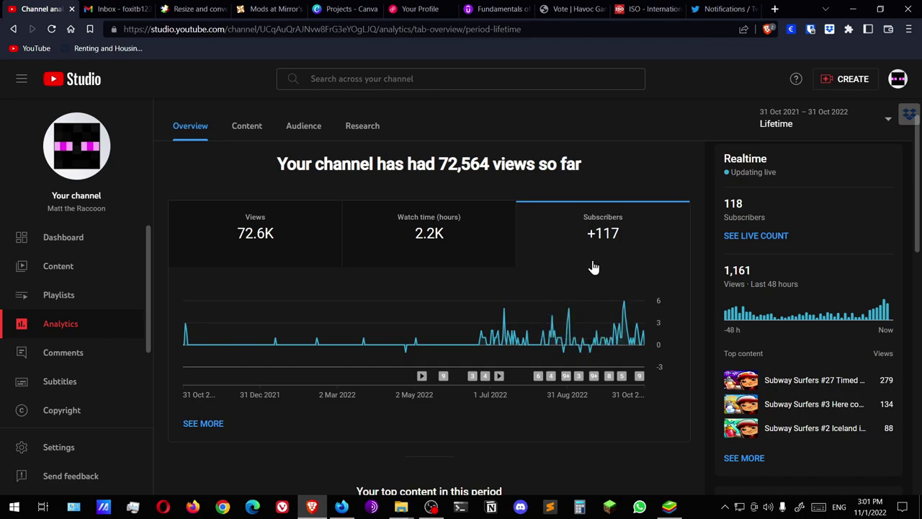
pyautogui.moveTo(597, 377)
pyautogui.scroll(-1, 597, 378)
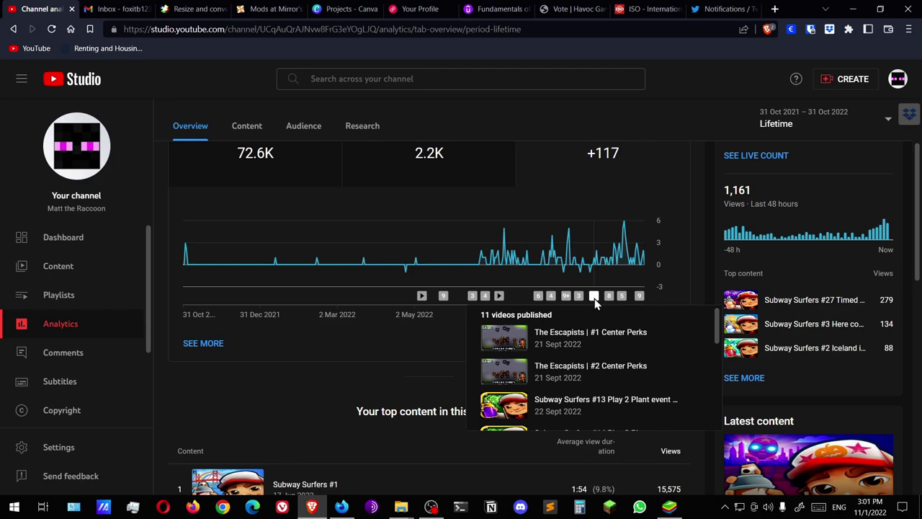
pyautogui.scroll(-3, 587, 367)
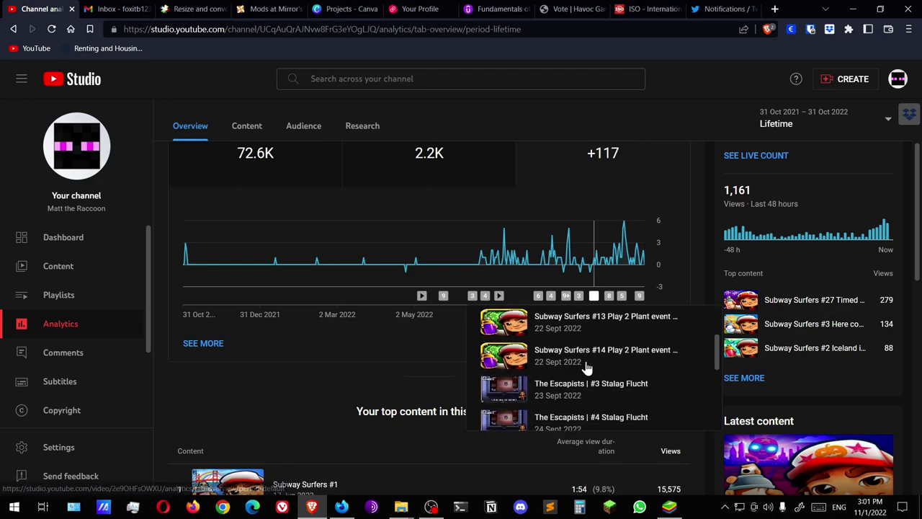
pyautogui.scroll(4, 586, 368)
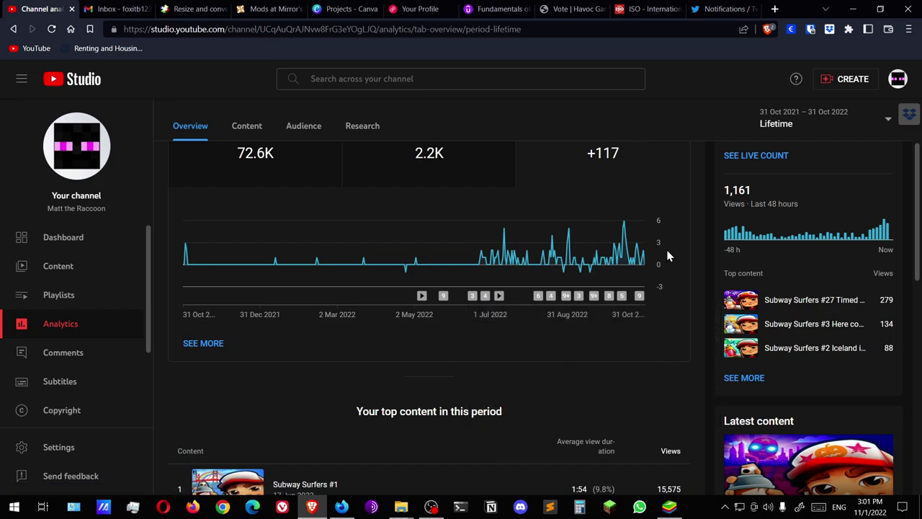
pyautogui.scroll(2, 667, 255)
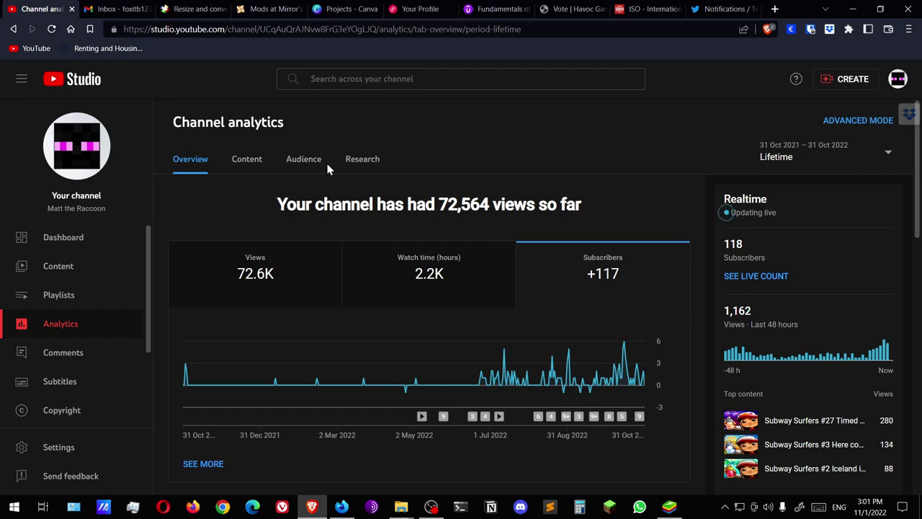
# - Open the lifetime content analytics and look through the audience retention key moments, traffic sources and top videos
pyautogui.click(258, 167)
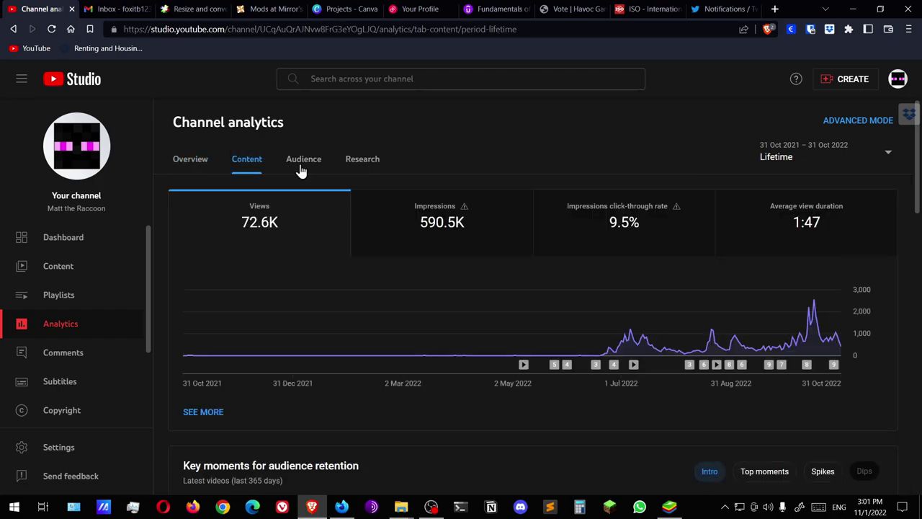
pyautogui.scroll(-1, 490, 244)
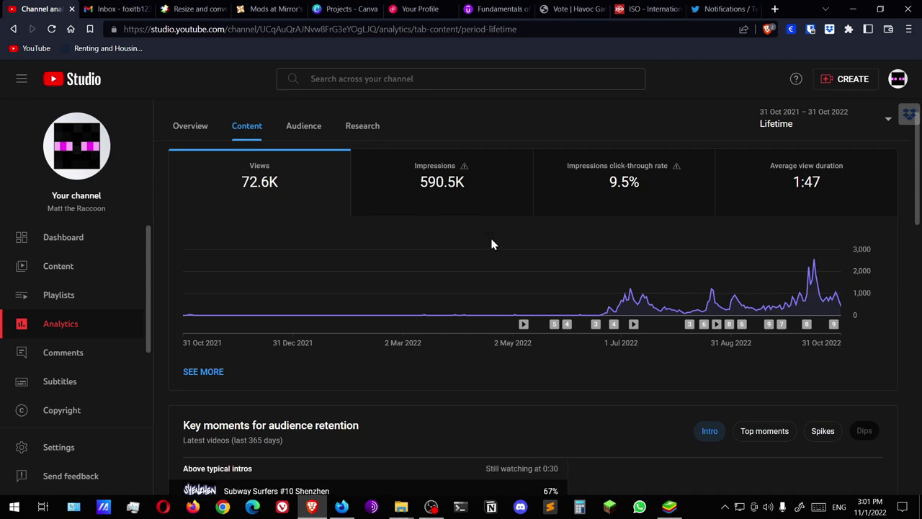
pyautogui.scroll(-2, 488, 240)
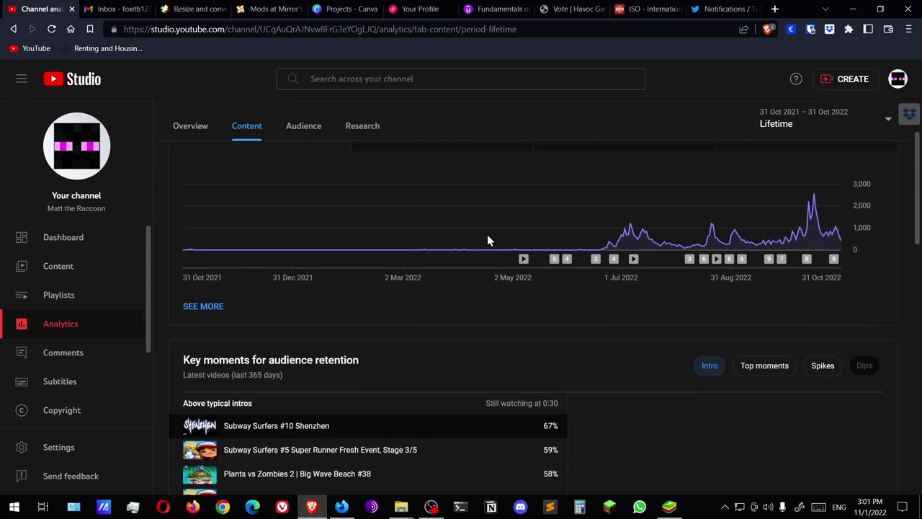
pyautogui.scroll(-4, 487, 240)
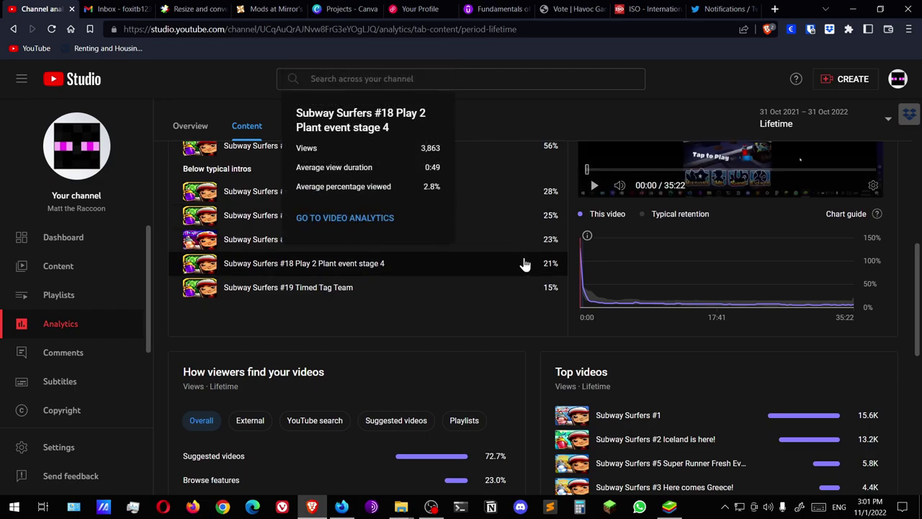
pyautogui.scroll(-1, 524, 264)
pyautogui.scroll(-2, 524, 265)
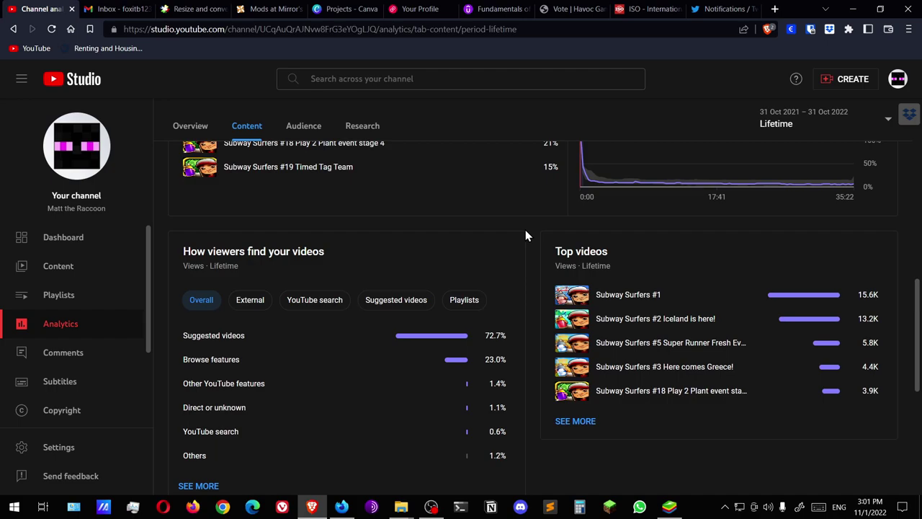
# - Examine the impressions and watch time funnel and the breakdown of impressions from YouTube recommendations and viewers seeking the content
pyautogui.scroll(-5, 526, 232)
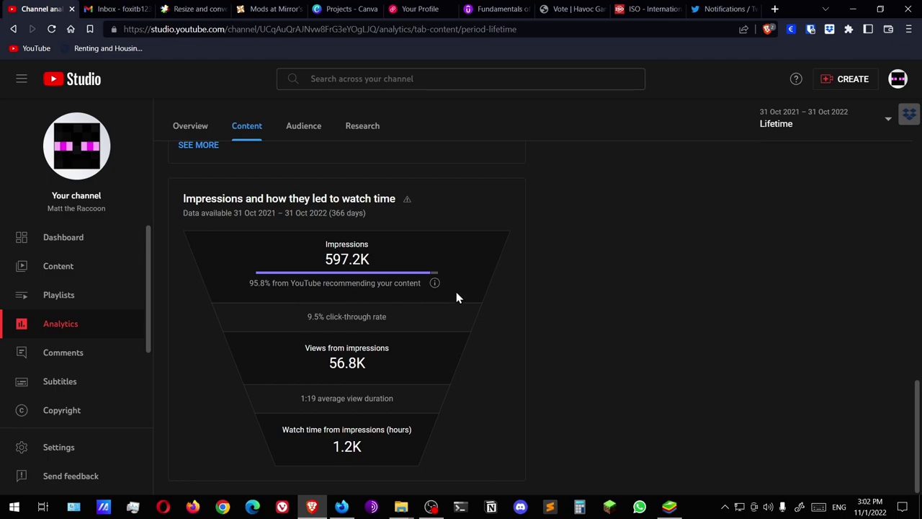
pyautogui.moveTo(439, 286)
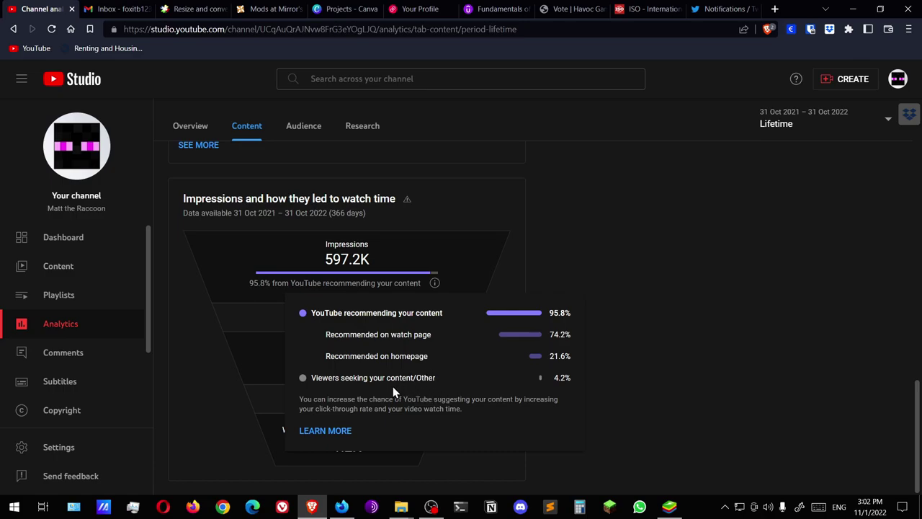
pyautogui.moveTo(376, 378); pyautogui.dragTo(438, 378)
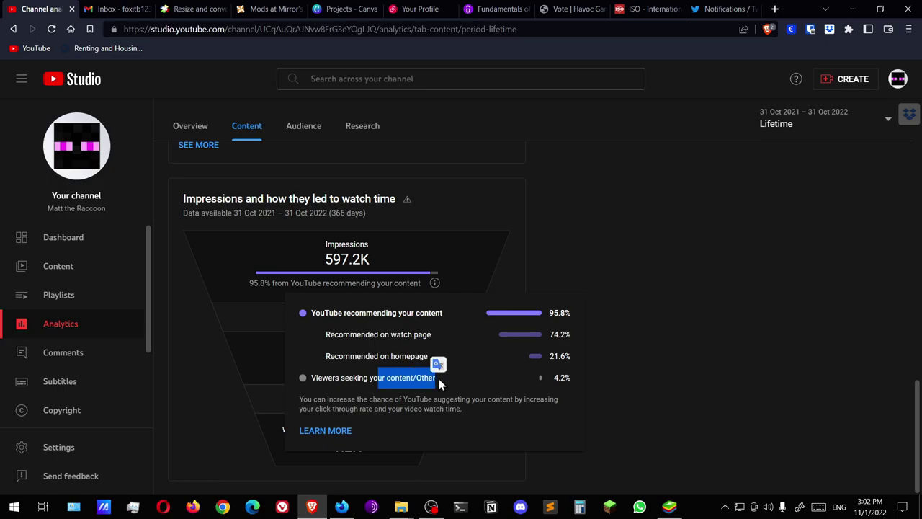
pyautogui.click(595, 380)
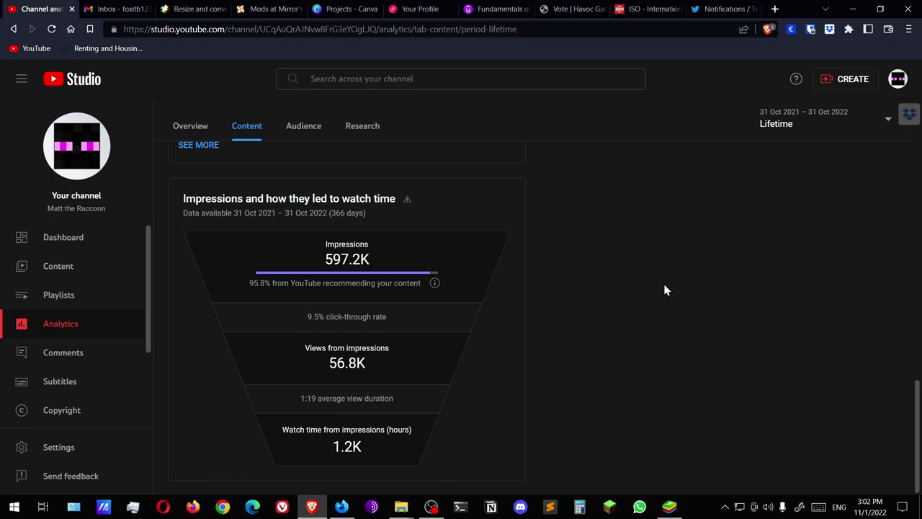
# - Review the top videos again and inspect the audience retention graph of Subway Surfers #10 Shenzhen
pyautogui.scroll(6, 666, 289)
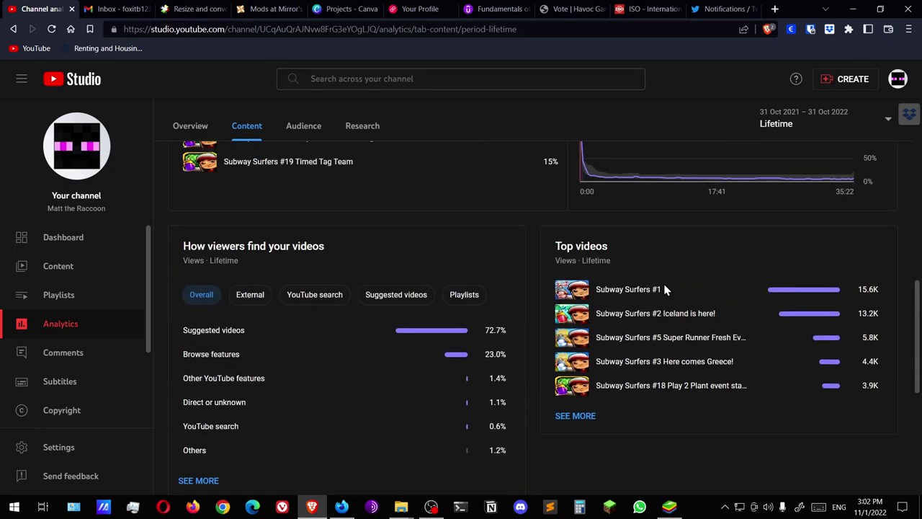
pyautogui.scroll(1, 666, 290)
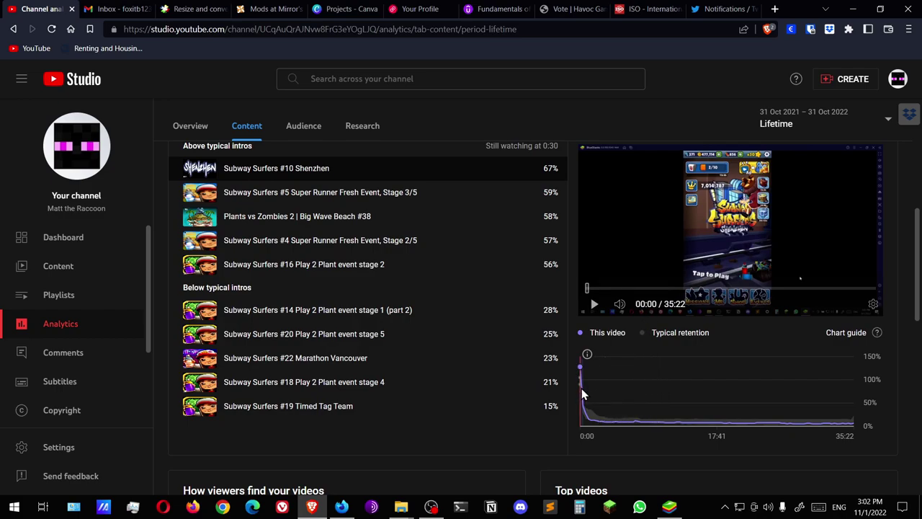
pyautogui.scroll(6, 637, 226)
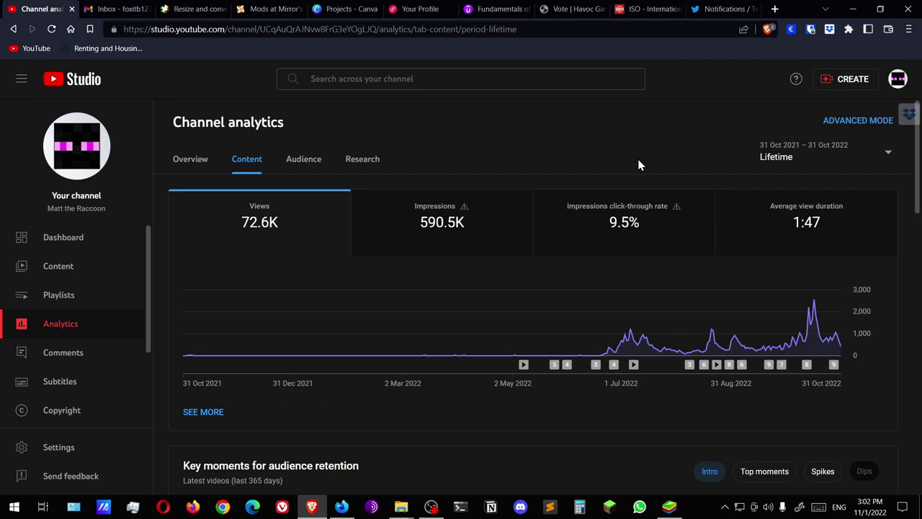
# - Show the lifetime impressions and impressions click-through rate graphs and check the early April 2022 click-through peak
pyautogui.click(470, 219)
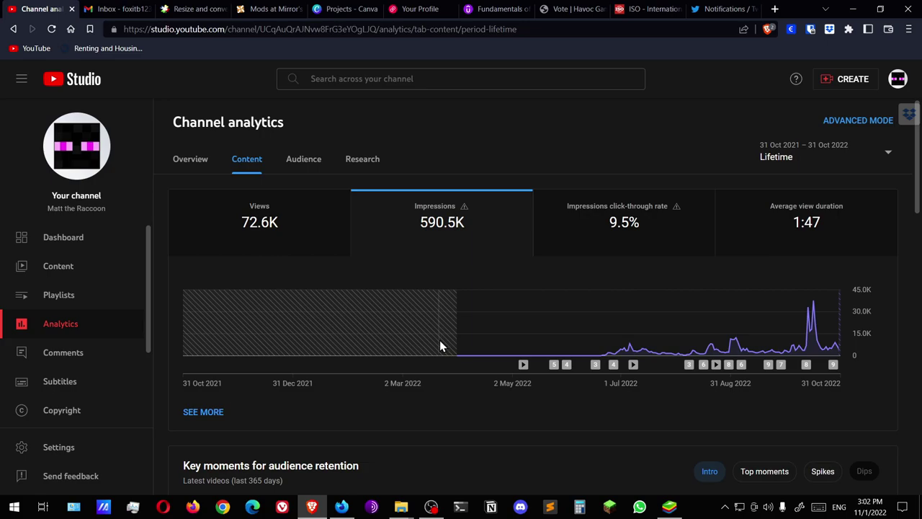
pyautogui.moveTo(459, 351)
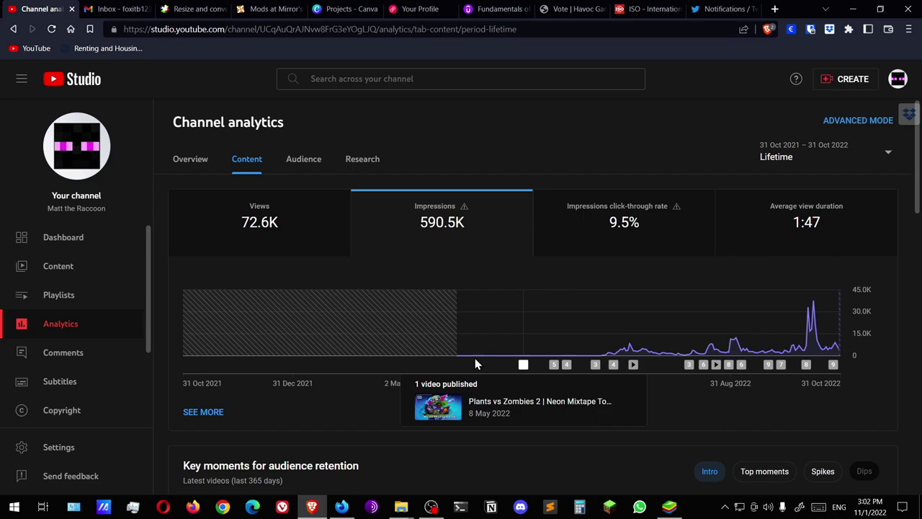
pyautogui.click(670, 247)
pyautogui.click(812, 240)
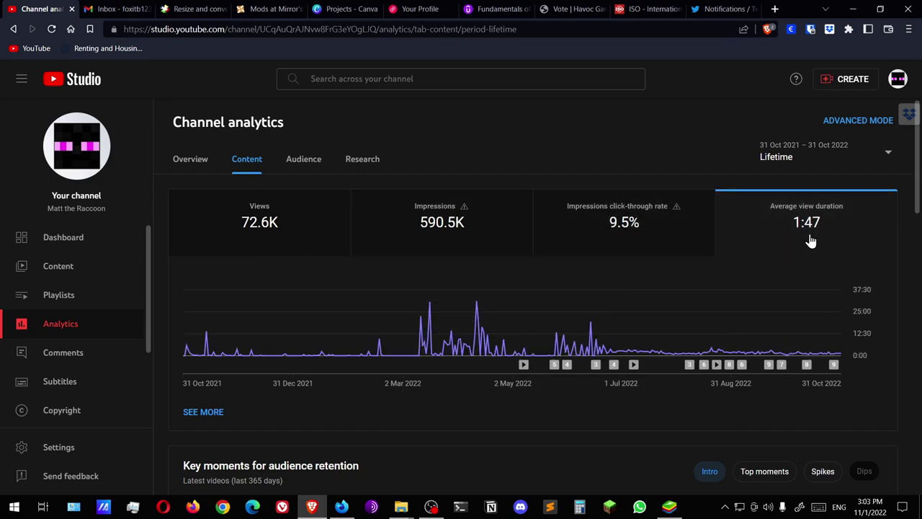
pyautogui.click(693, 243)
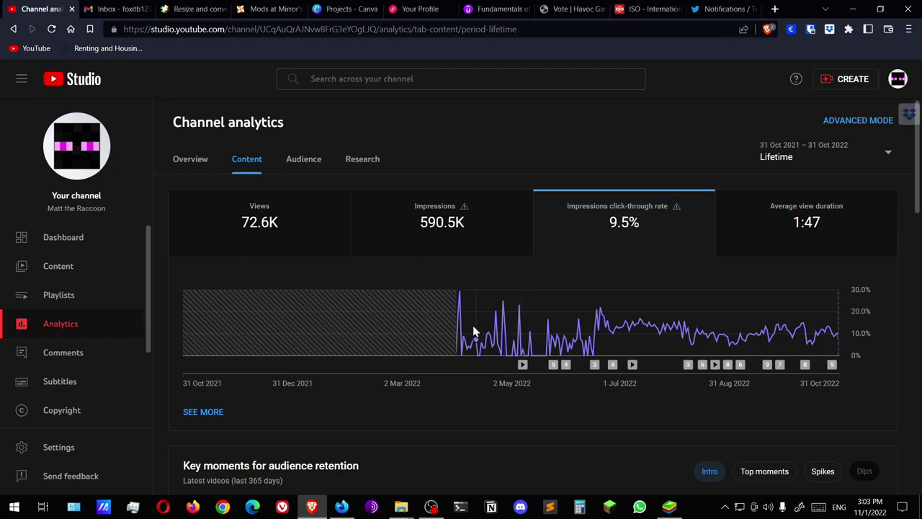
pyautogui.moveTo(461, 298)
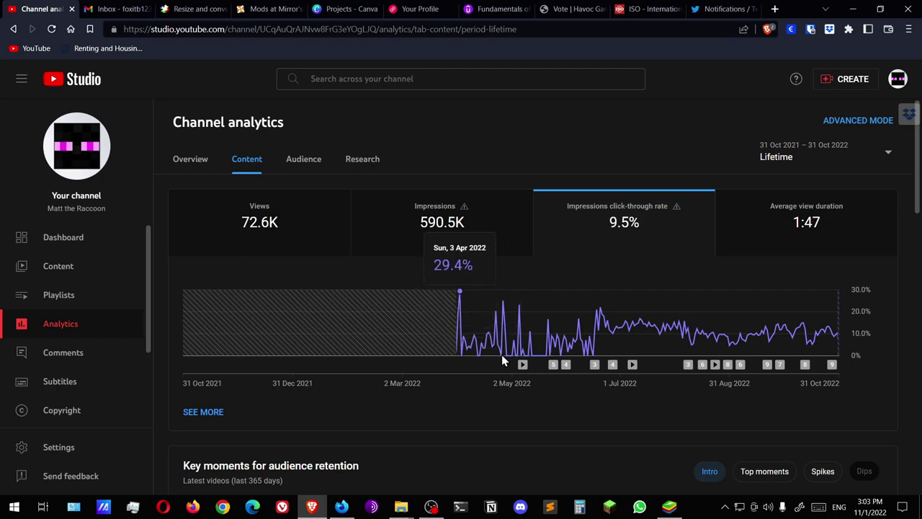
pyautogui.moveTo(525, 365)
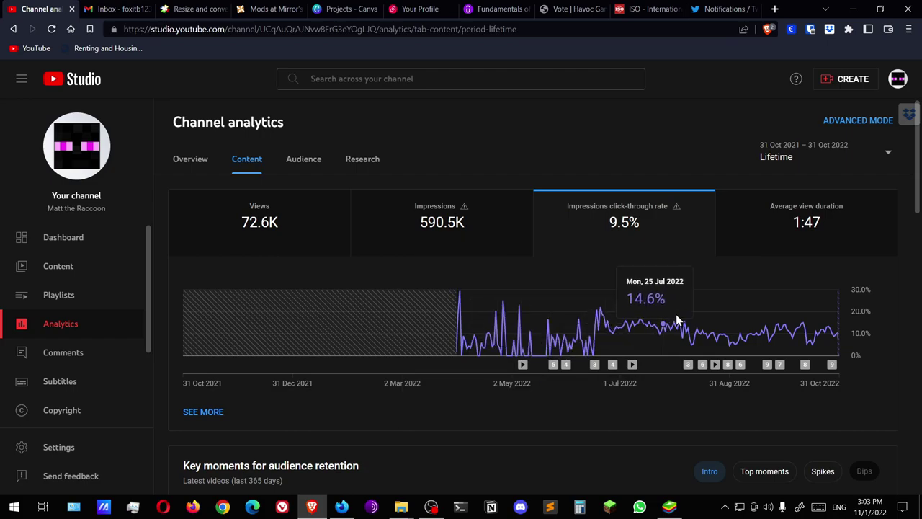
# - Show the lifetime average view duration graph in the content analytics
pyautogui.click(778, 228)
pyautogui.scroll(-1, 635, 283)
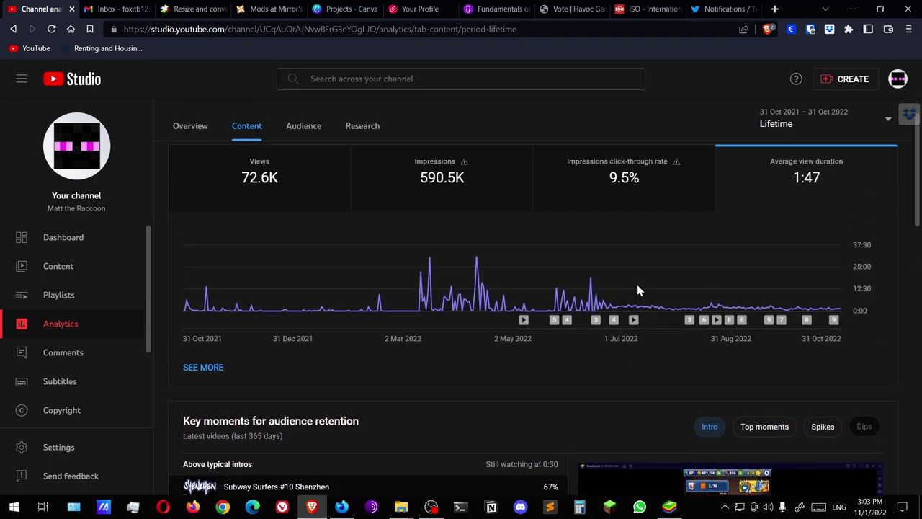
pyautogui.scroll(1, 636, 291)
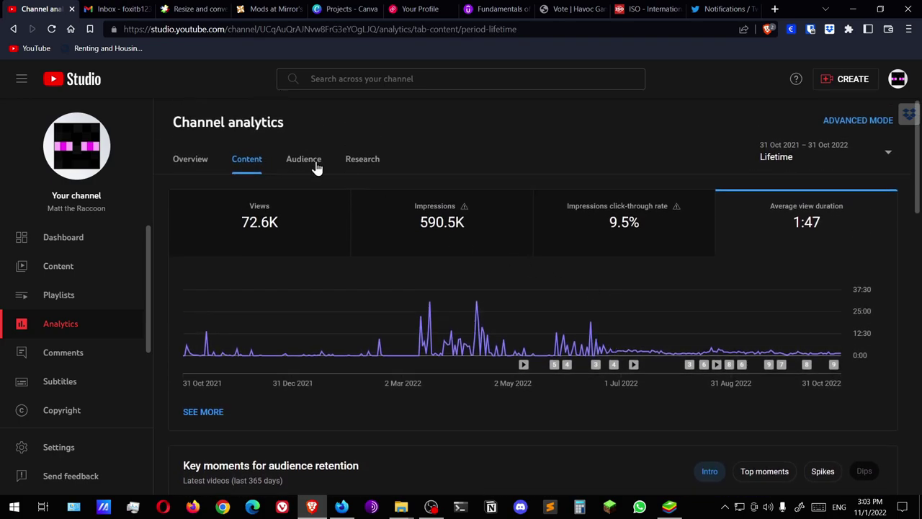
# - View the research page, open the audience analytics and inspect the lifetime graph of returning and new viewers
pyautogui.click(366, 170)
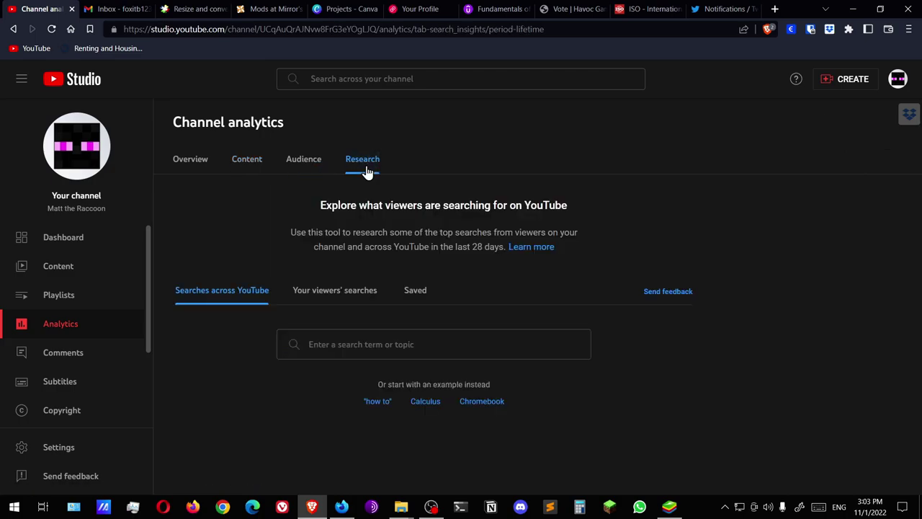
pyautogui.click(321, 165)
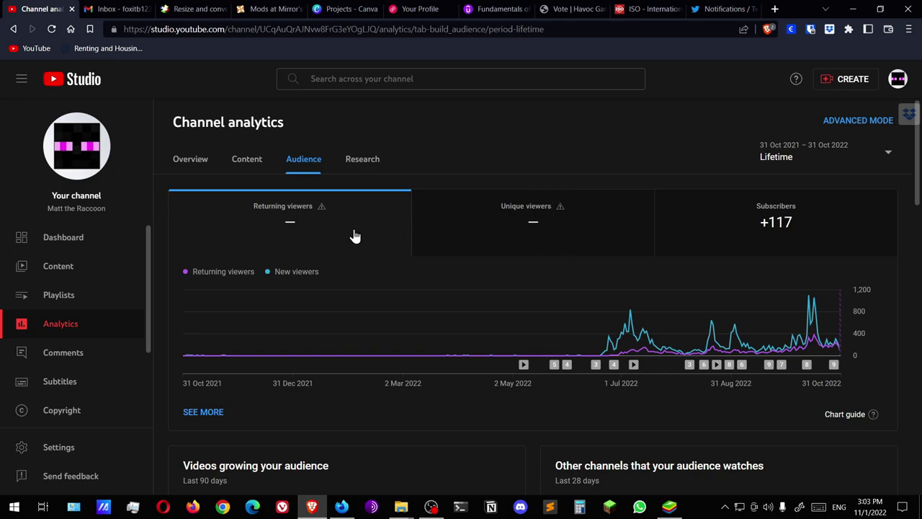
pyautogui.moveTo(290, 224)
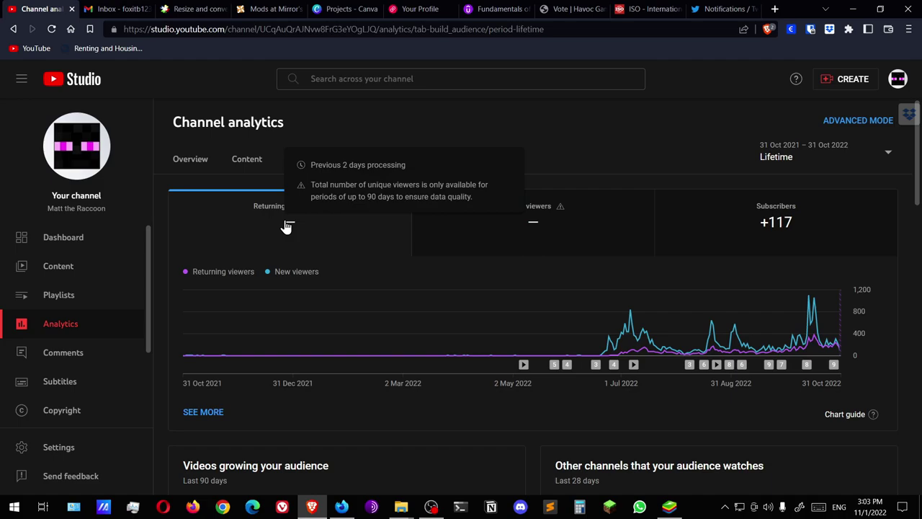
pyautogui.moveTo(186, 352)
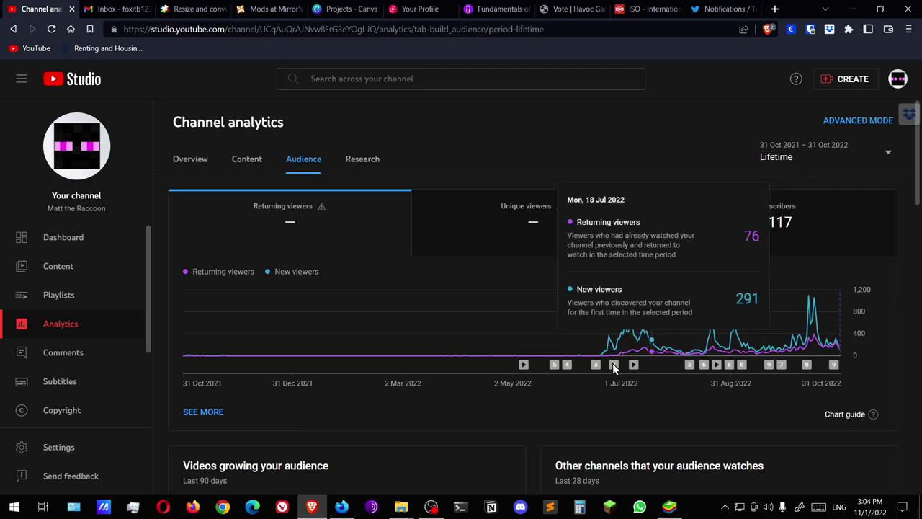
pyautogui.moveTo(685, 363)
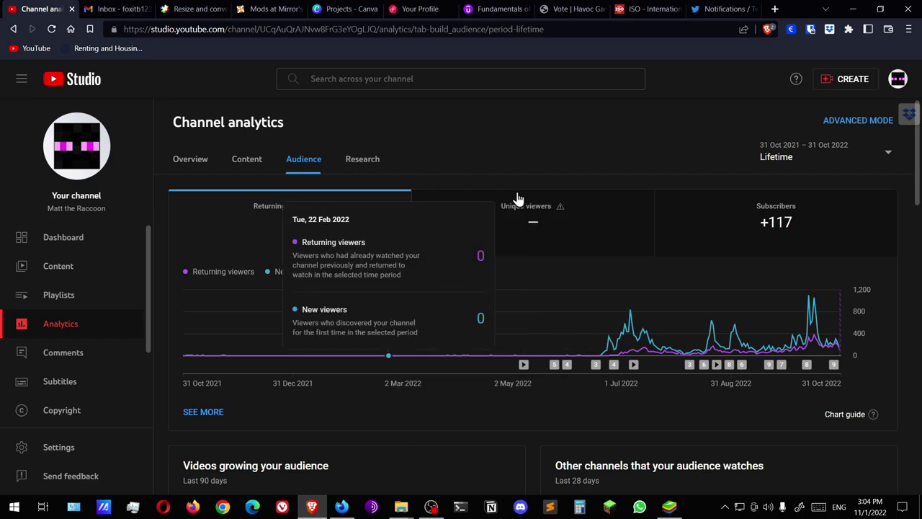
# - Show the lifetime unique viewers and subscribers graphs and return to the returning viewers graph
pyautogui.click(567, 233)
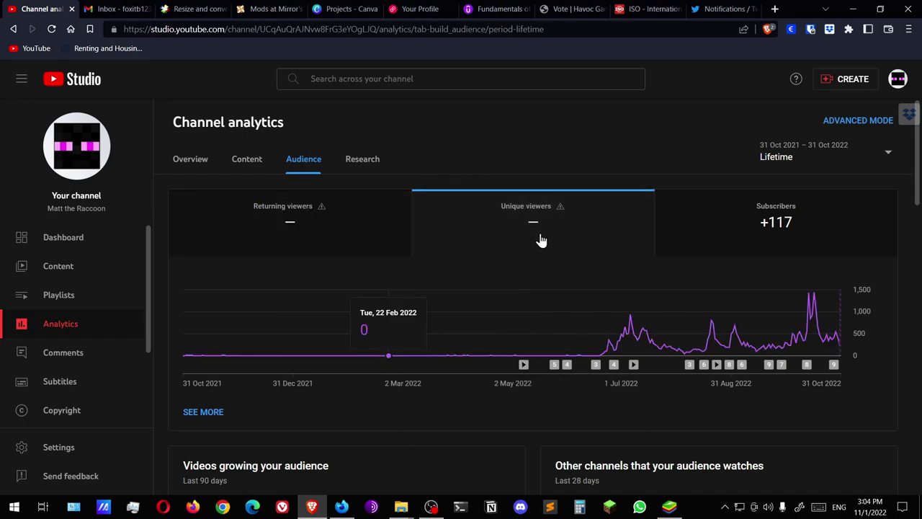
pyautogui.click(814, 237)
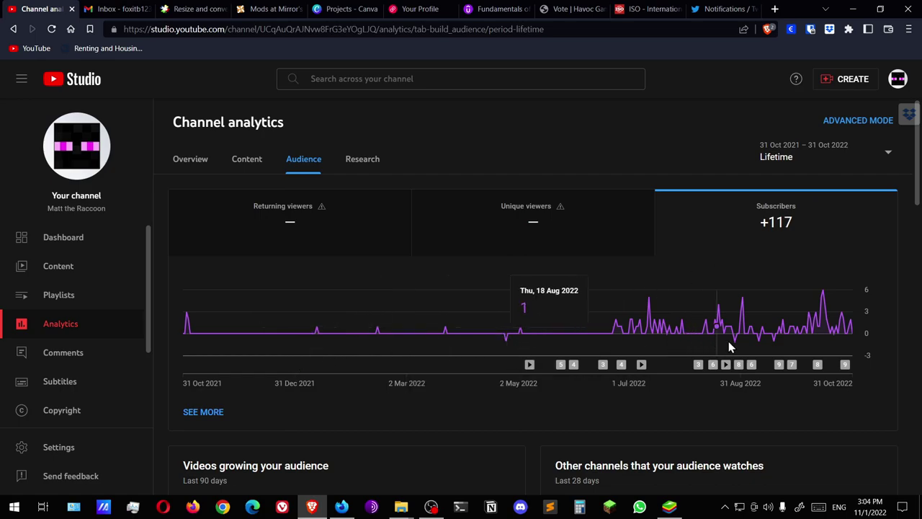
pyautogui.click(338, 232)
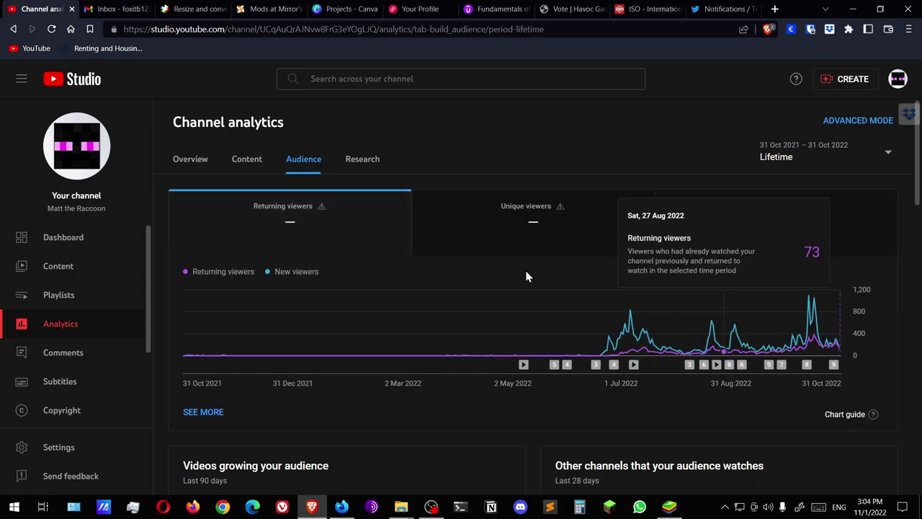
# - Look through the videos growing the audience and the other channels that the audience watches
pyautogui.scroll(-3, 524, 276)
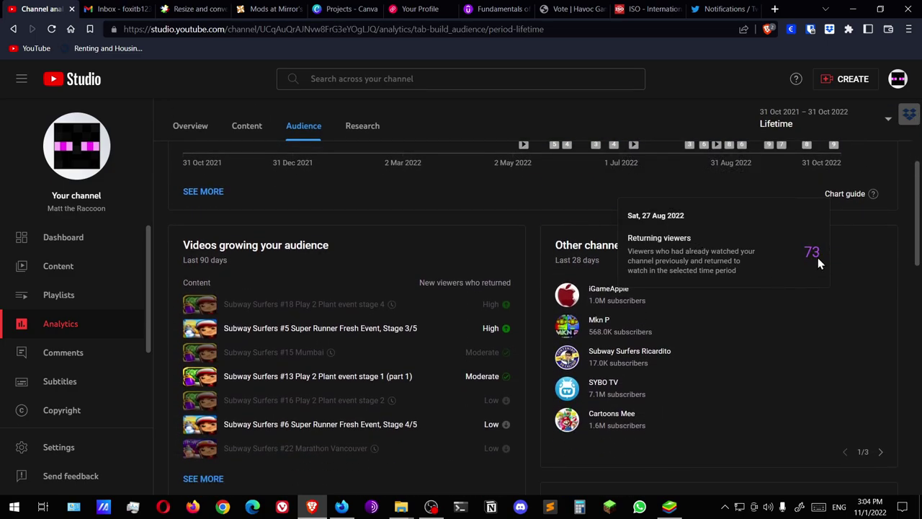
pyautogui.scroll(-1, 403, 191)
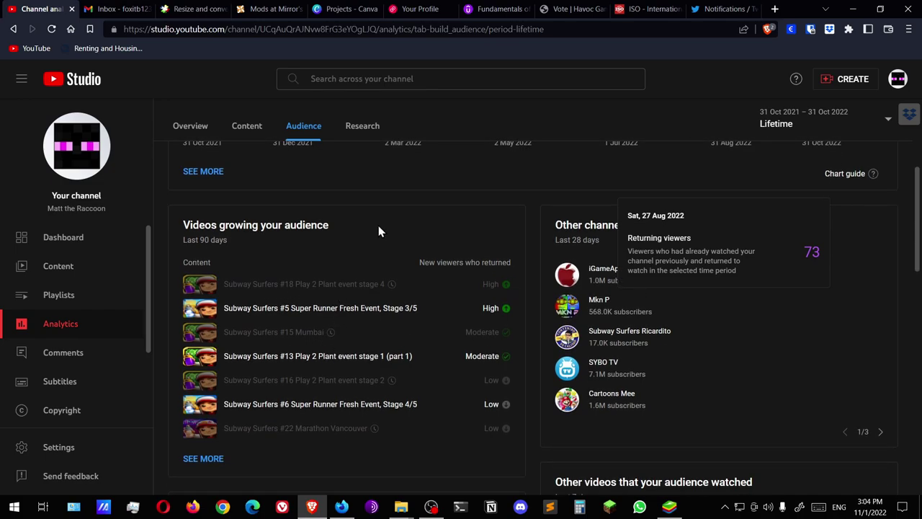
pyautogui.scroll(-3, 378, 229)
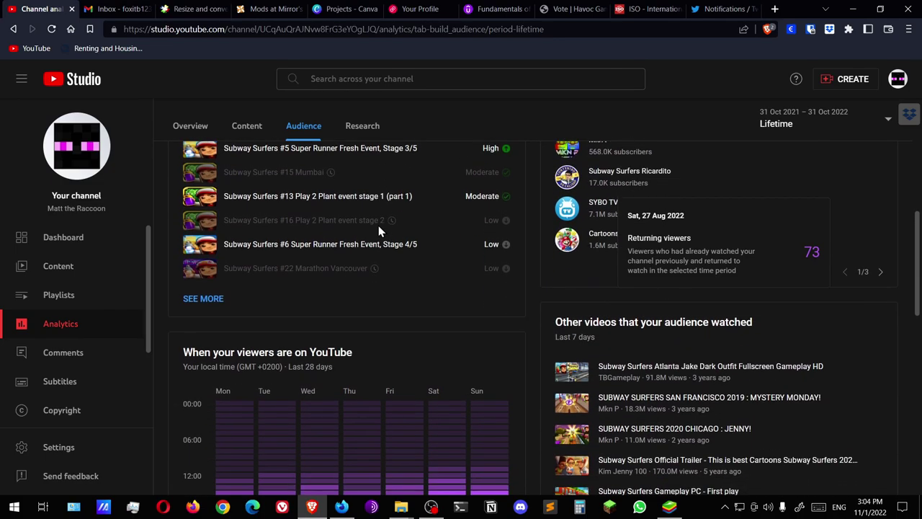
# - Examine when viewers are on YouTube, the watch time from subscribers and the top geographies
pyautogui.scroll(-1, 379, 223)
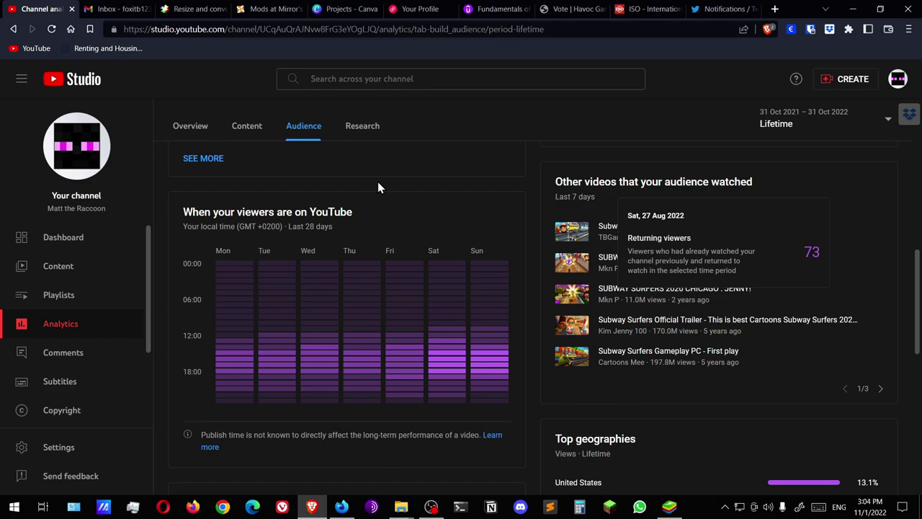
pyautogui.moveTo(453, 288)
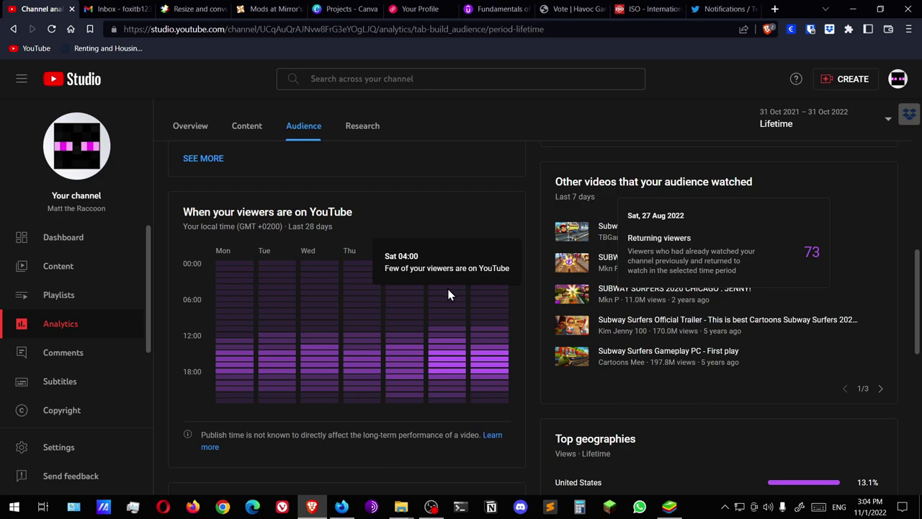
pyautogui.scroll(-2, 448, 294)
pyautogui.scroll(-2, 448, 294)
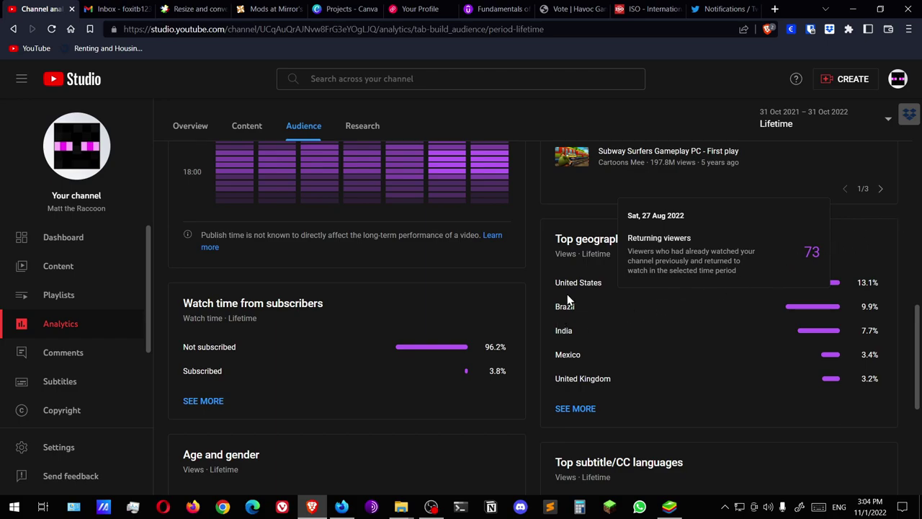
pyautogui.click(917, 230)
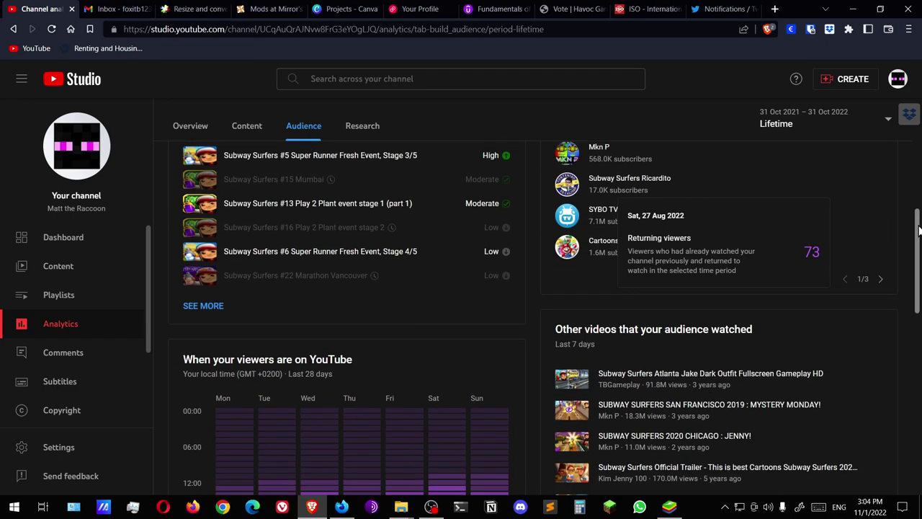
# - Examine the audience's top geographies, top subtitle/CC languages and lifetime age and gender breakdown
pyautogui.scroll(-5, 804, 337)
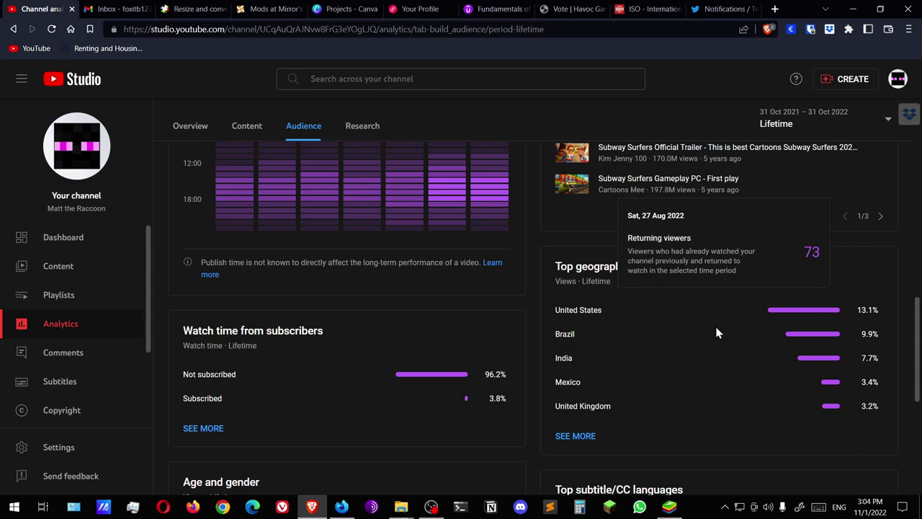
pyautogui.scroll(2, 724, 355)
pyautogui.scroll(8, 721, 350)
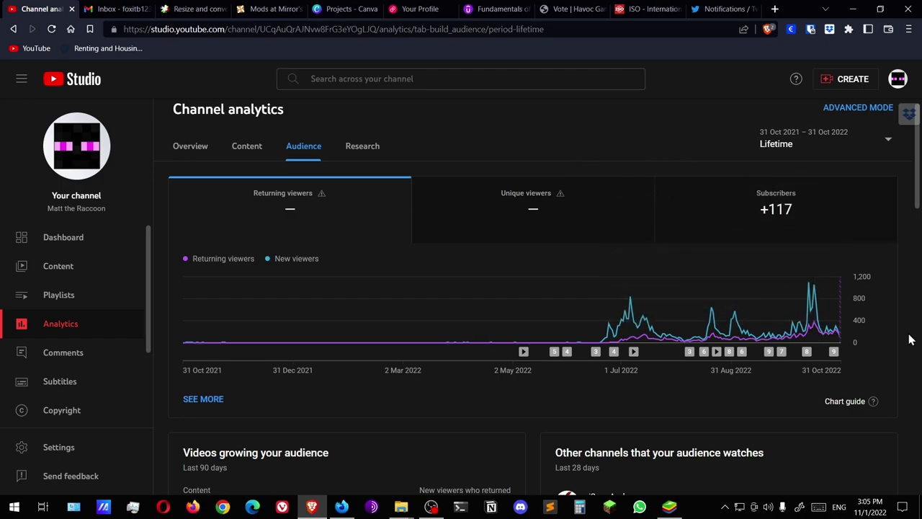
pyautogui.scroll(-7, 904, 339)
pyautogui.scroll(-3, 903, 339)
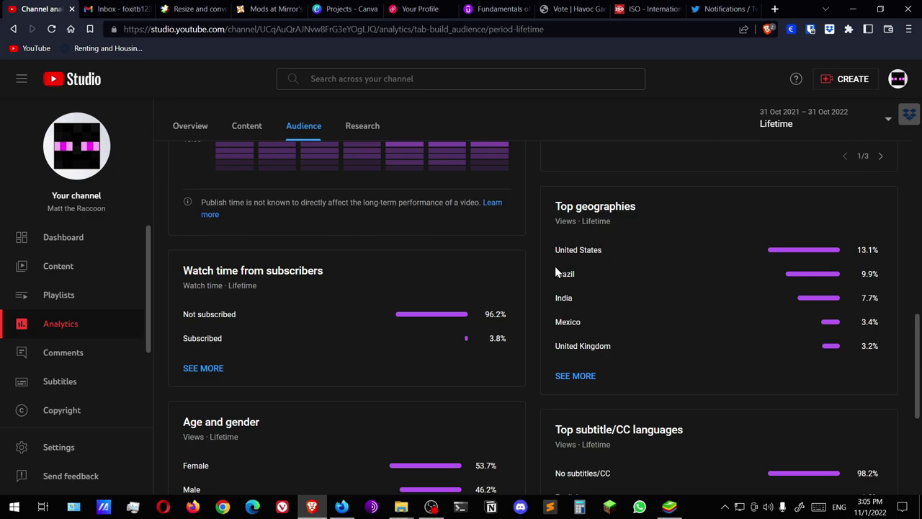
pyautogui.scroll(-2, 554, 267)
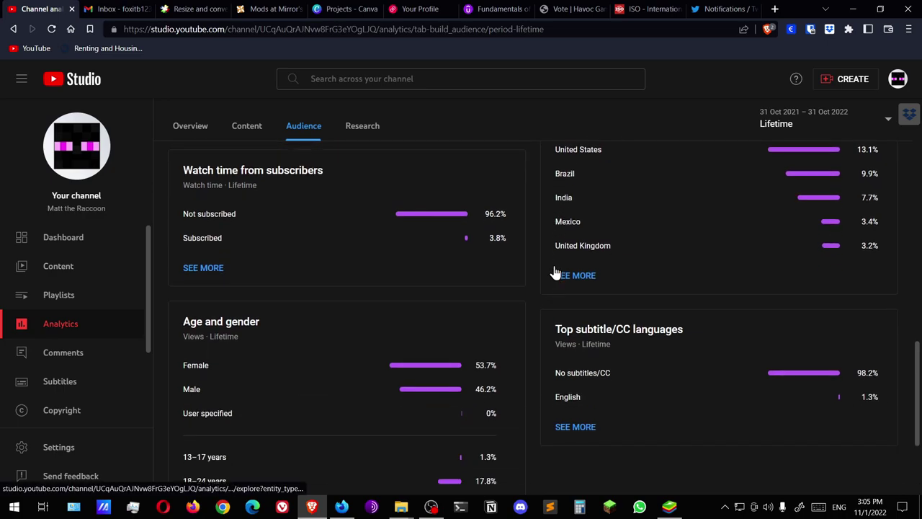
pyautogui.scroll(-2, 555, 272)
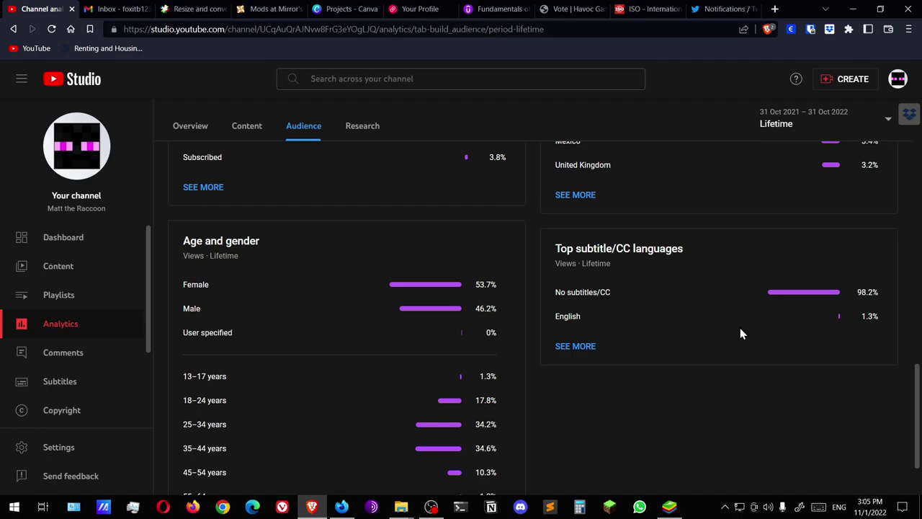
pyautogui.scroll(-1, 606, 401)
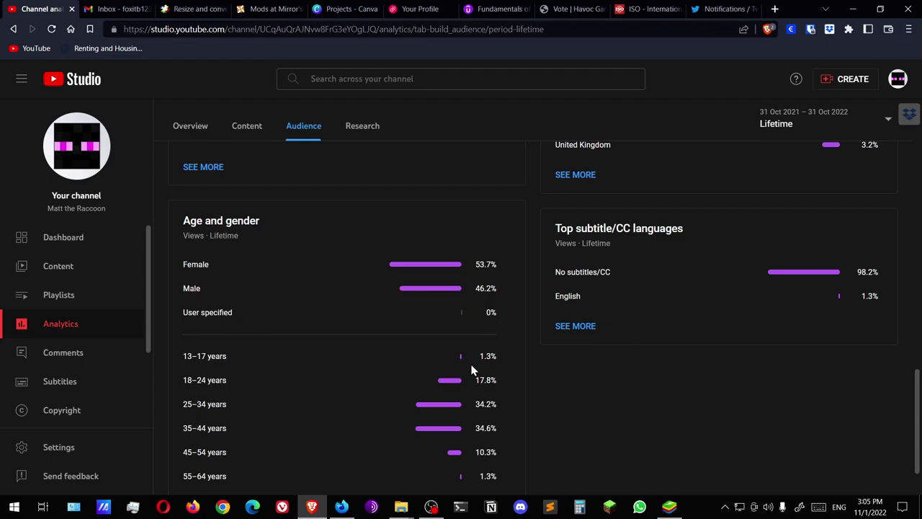
pyautogui.scroll(-1, 497, 375)
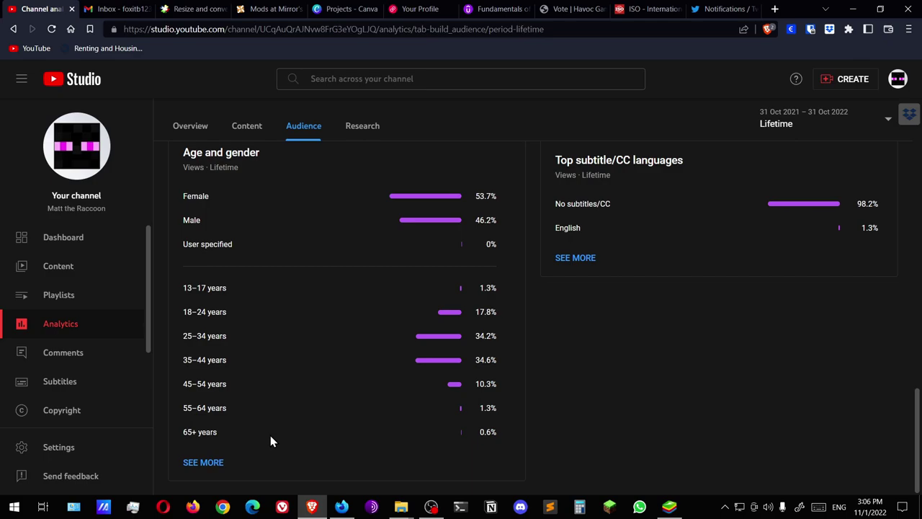
# - Open the detailed audience report by age and gender and inspect the views for each age group
pyautogui.click(185, 465)
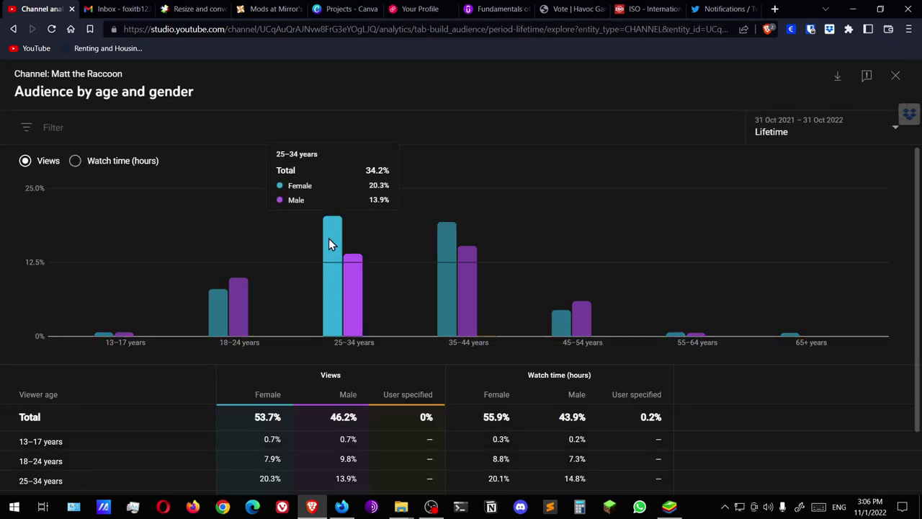
pyautogui.moveTo(468, 294)
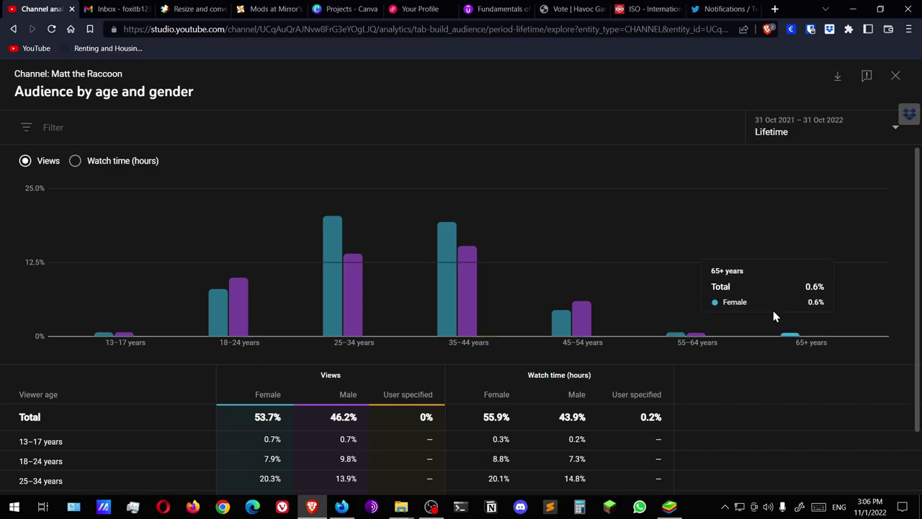
pyautogui.moveTo(314, 301)
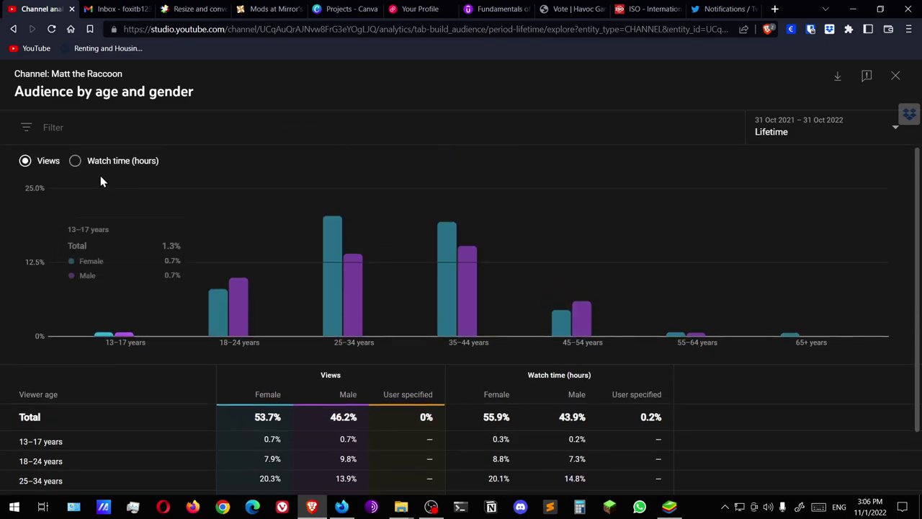
# - Compare the age and gender chart by views and by watch time (hours), review its table and close the report
pyautogui.click(75, 161)
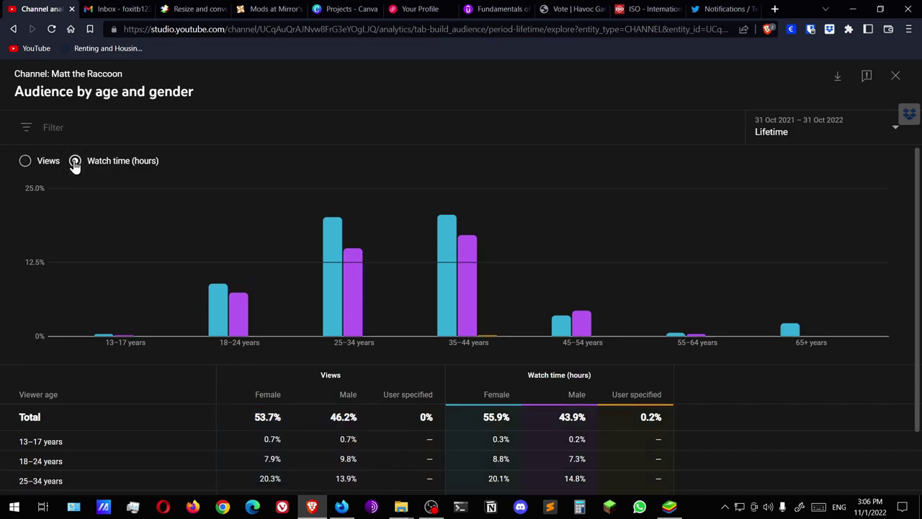
pyautogui.click(25, 165)
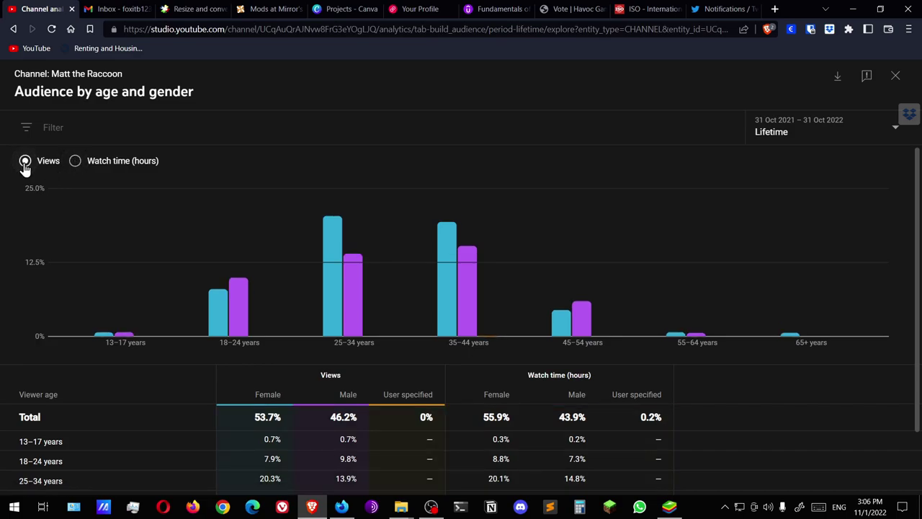
pyautogui.click(75, 163)
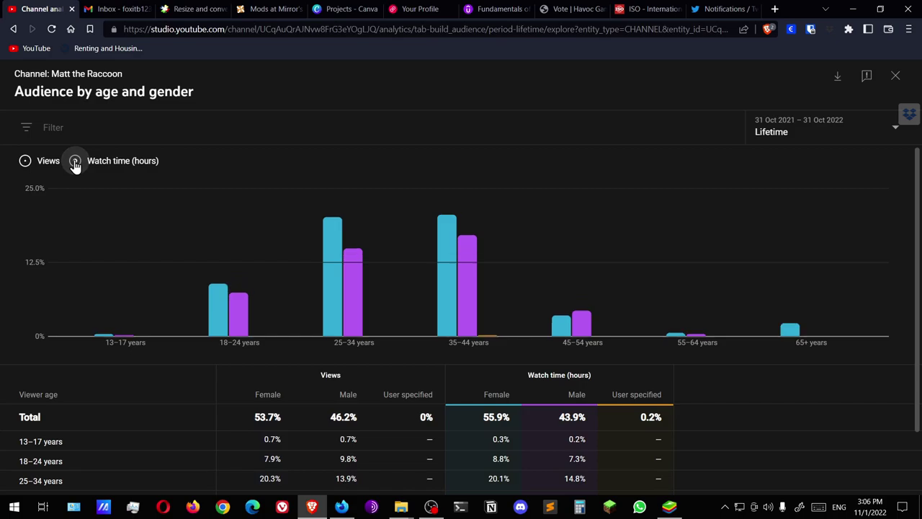
pyautogui.click(29, 165)
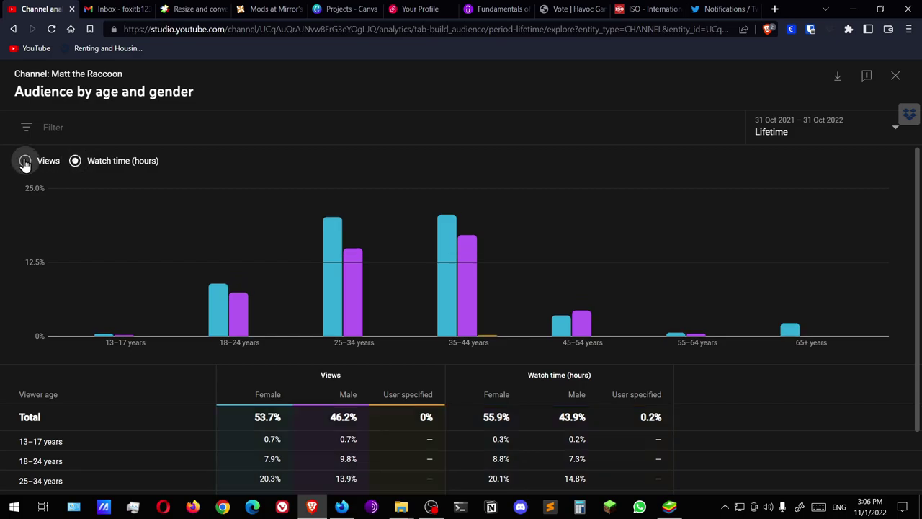
pyautogui.click(78, 162)
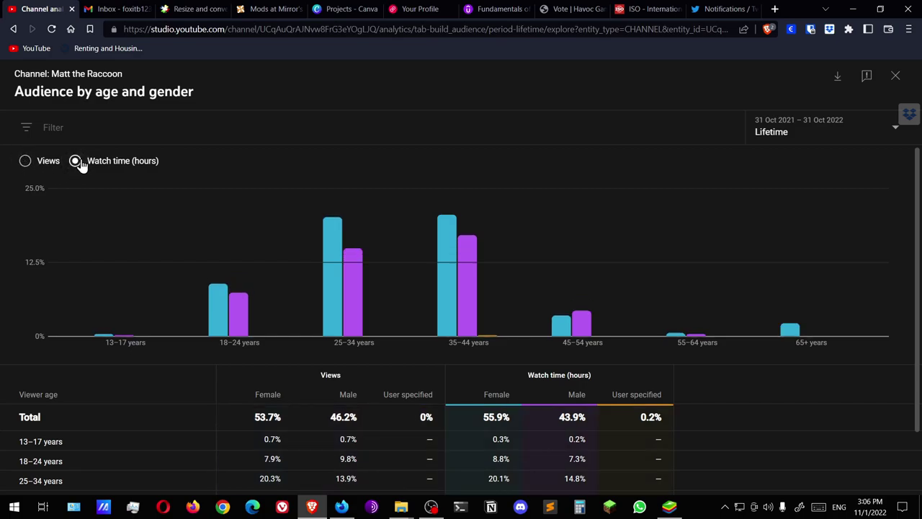
pyautogui.scroll(-2, 139, 368)
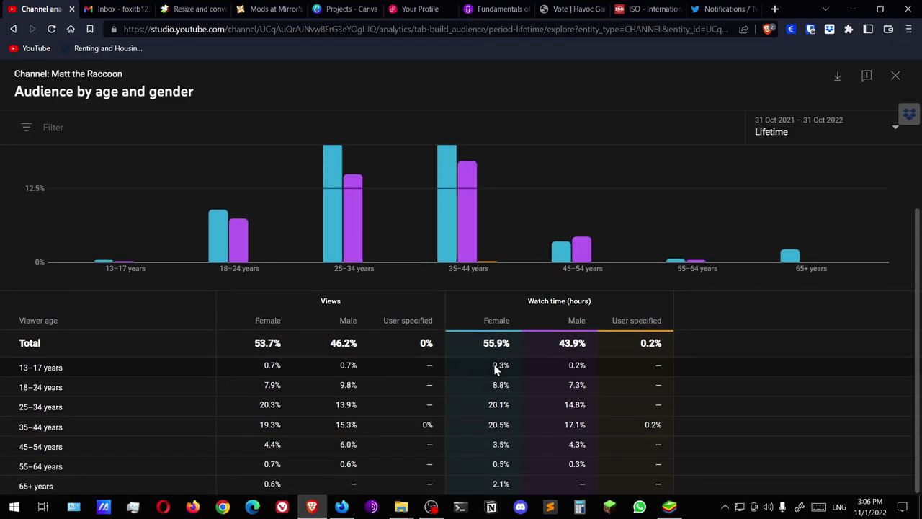
pyautogui.scroll(2, 390, 439)
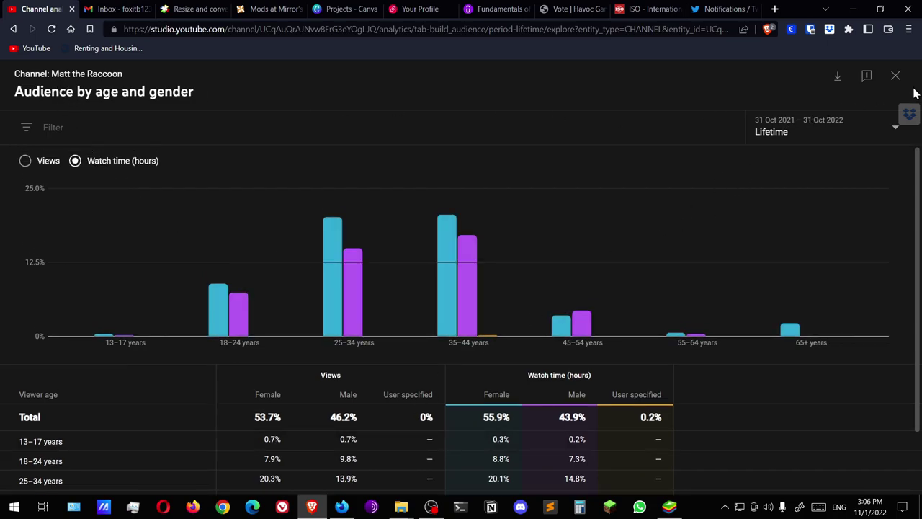
pyautogui.click(892, 79)
# - Open the advanced mode of the channel analytics and inspect the lifetime line chart of views by content
pyautogui.scroll(7, 407, 386)
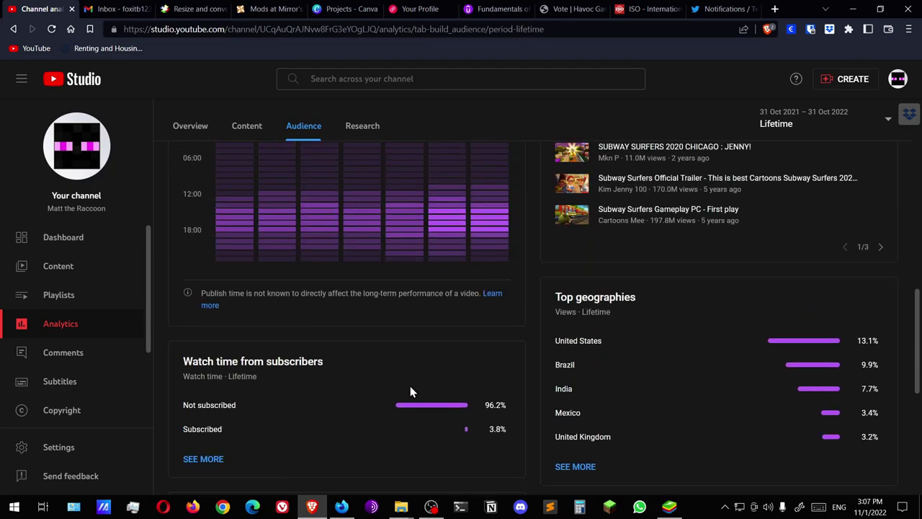
pyautogui.scroll(10, 409, 385)
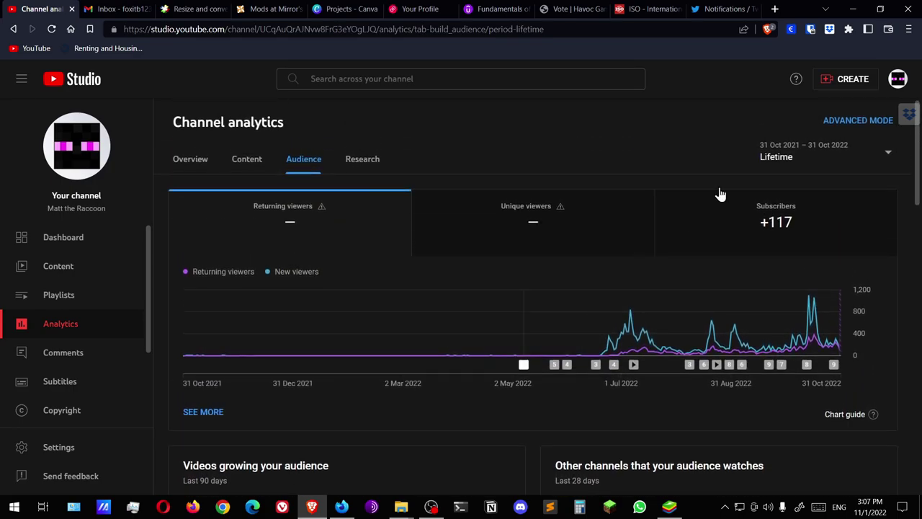
pyautogui.click(869, 120)
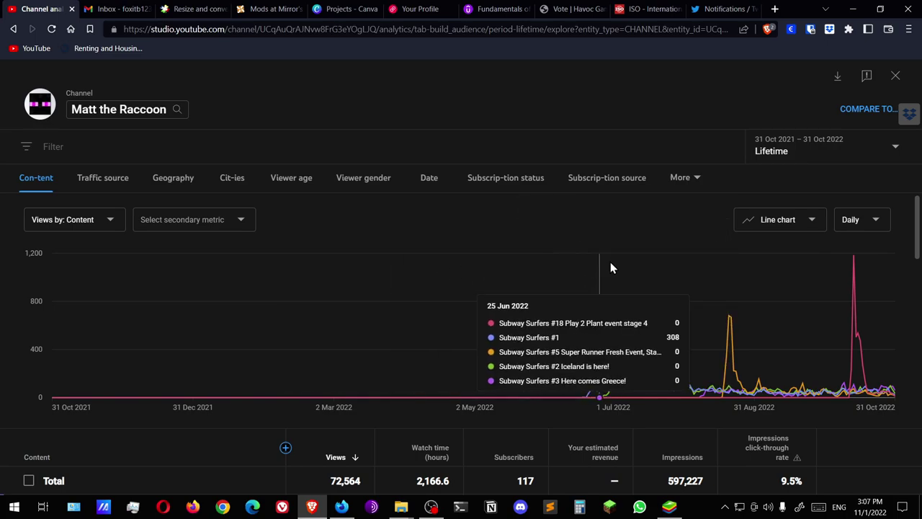
pyautogui.scroll(-1, 612, 266)
pyautogui.scroll(-1, 678, 332)
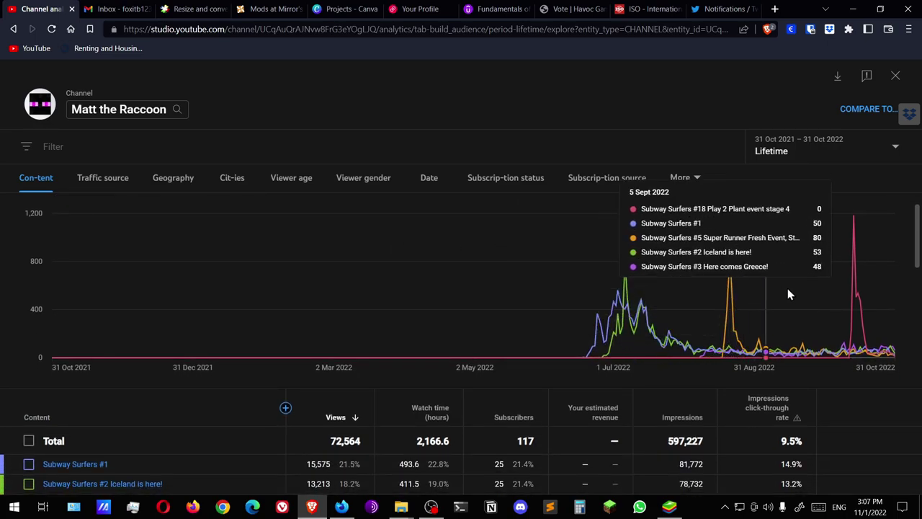
pyautogui.scroll(1, 758, 346)
pyautogui.scroll(1, 758, 346)
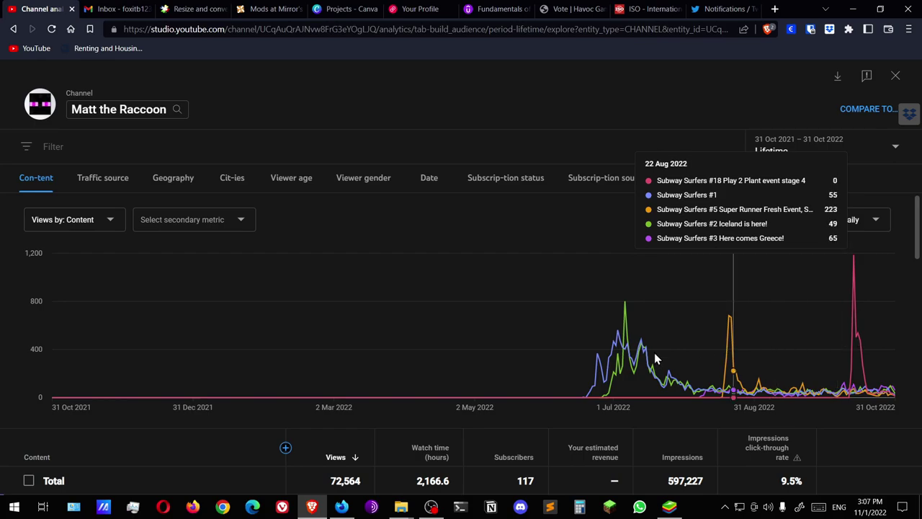
# - Look through the per-video table of views, watch time, subscribers, impressions and click-through rate
pyautogui.scroll(-3, 562, 379)
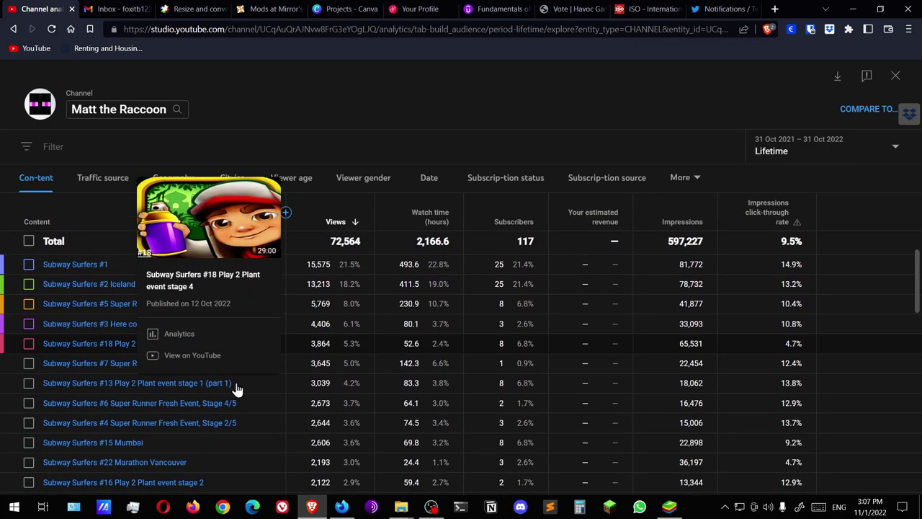
pyautogui.scroll(-1, 828, 324)
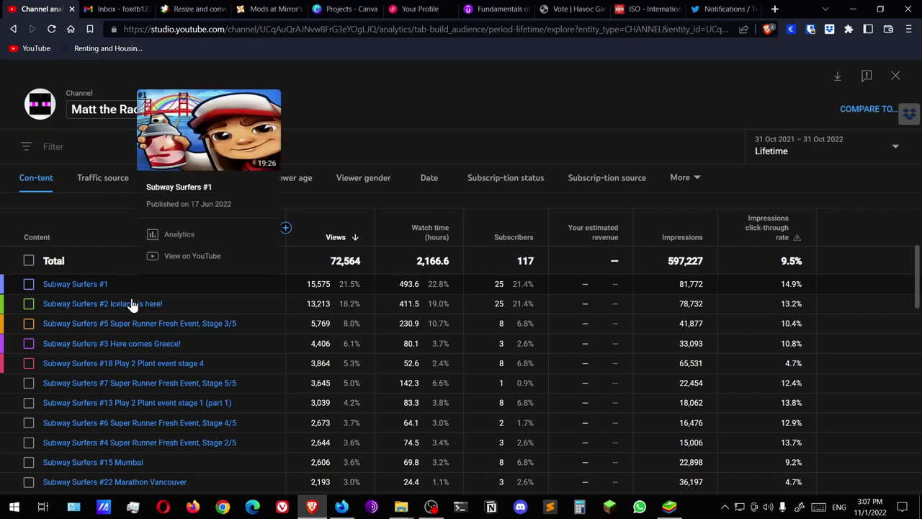
pyautogui.moveTo(134, 308)
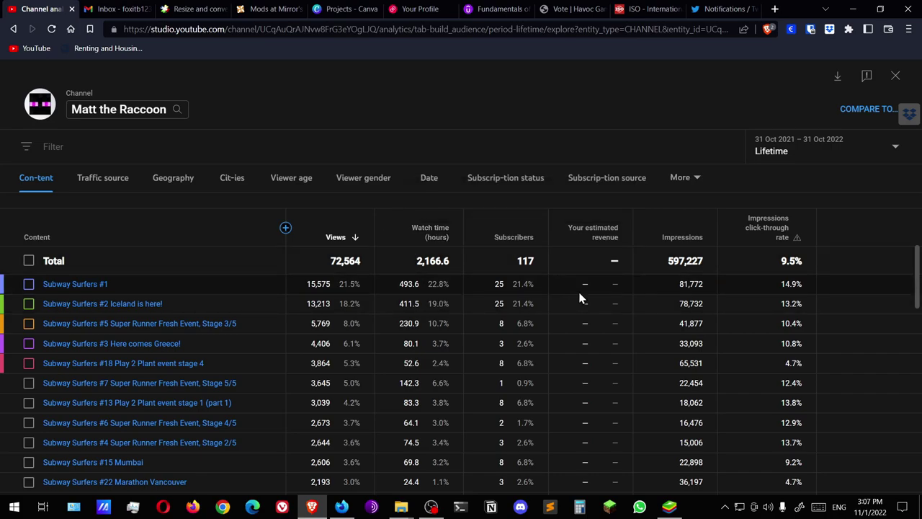
pyautogui.scroll(-2, 580, 297)
pyautogui.scroll(3, 580, 297)
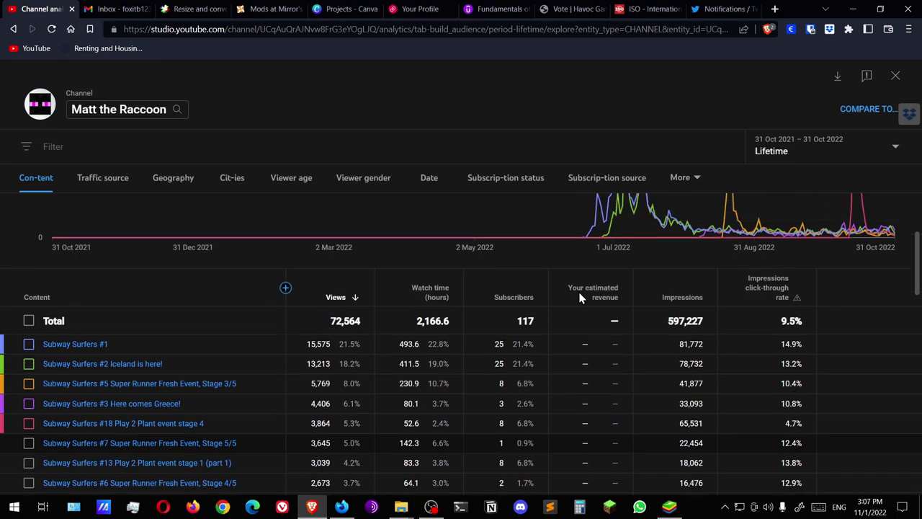
pyautogui.scroll(2, 580, 297)
pyautogui.scroll(-5, 531, 323)
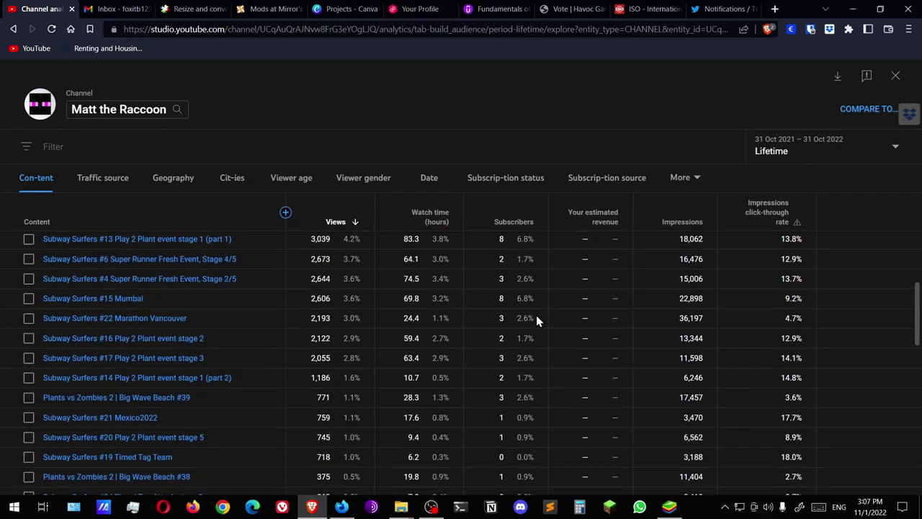
pyautogui.scroll(-9, 536, 315)
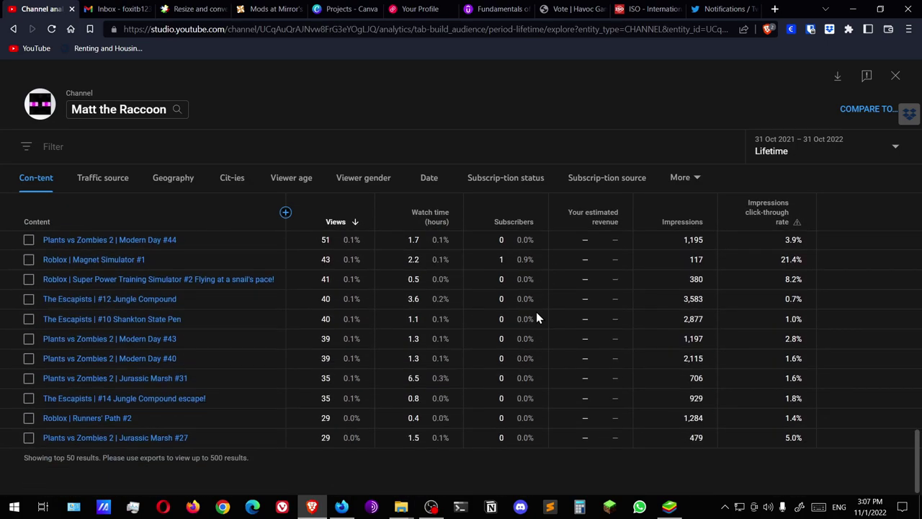
pyautogui.scroll(15, 644, 257)
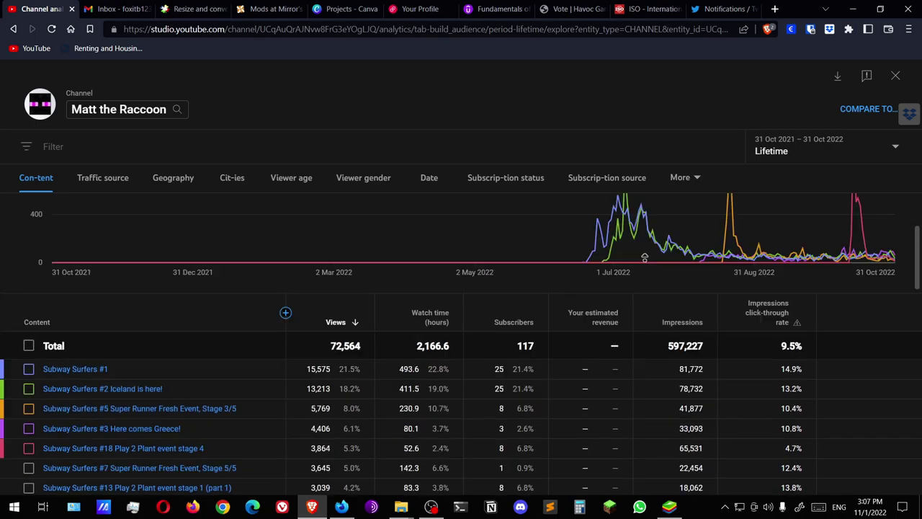
# - Show the lifetime analytics by traffic source and inspect the daily views on the line chart
pyautogui.click(123, 178)
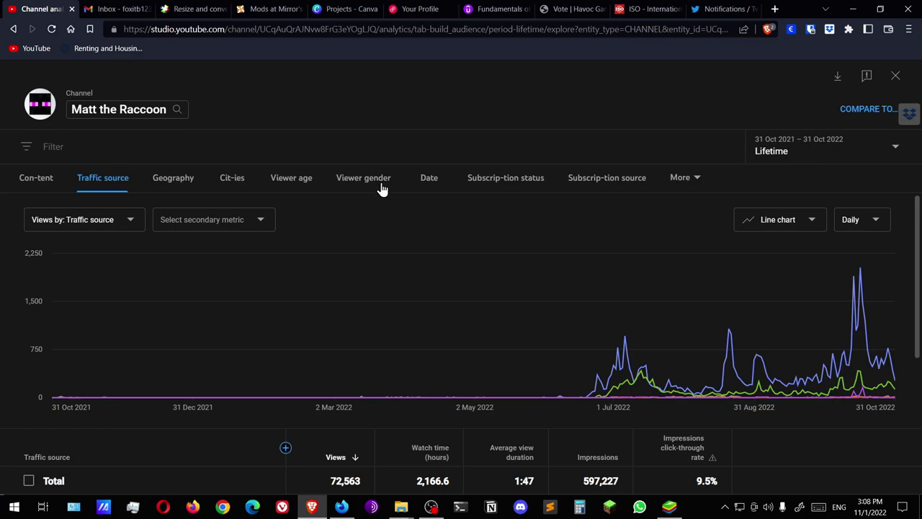
pyautogui.scroll(-1, 497, 231)
pyautogui.scroll(1, 506, 343)
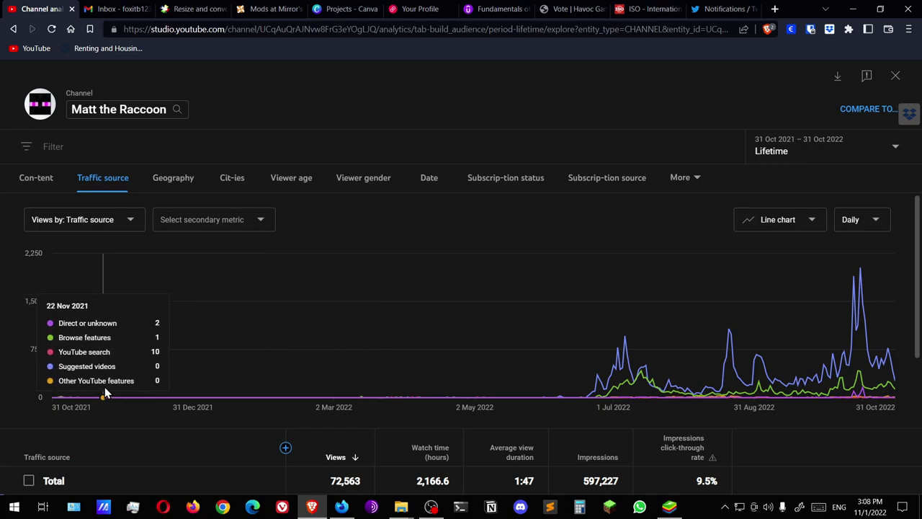
pyautogui.click(123, 219)
pyautogui.click(397, 219)
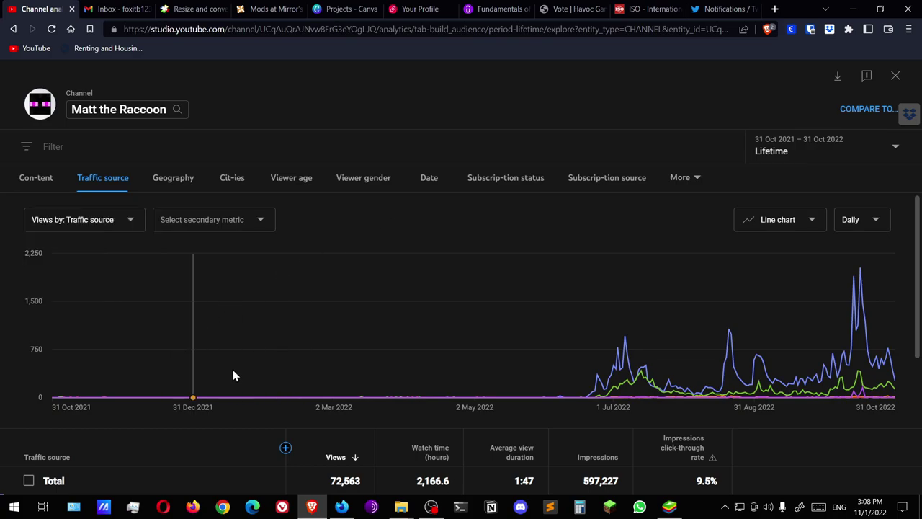
pyautogui.moveTo(867, 325)
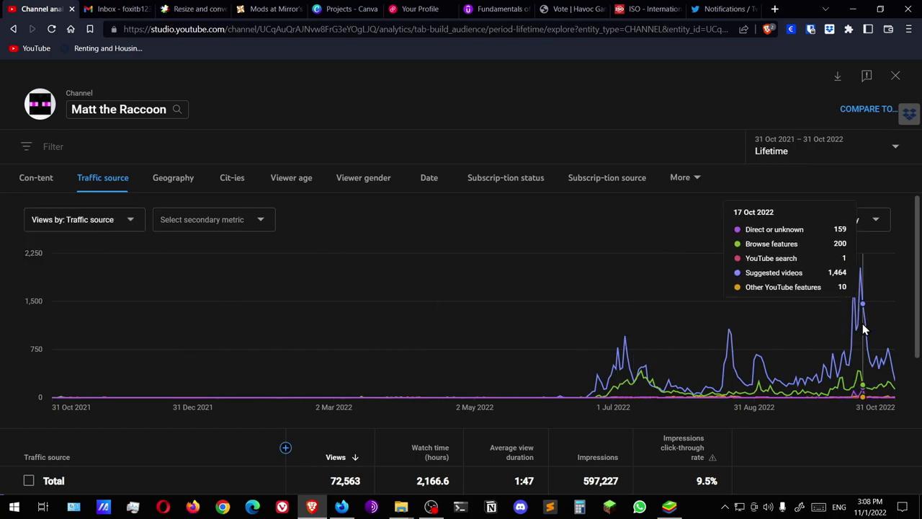
# - Review the traffic source table from suggested videos down to YouTube advertising and return to the chart
pyautogui.scroll(-2, 765, 336)
pyautogui.scroll(-2, 765, 336)
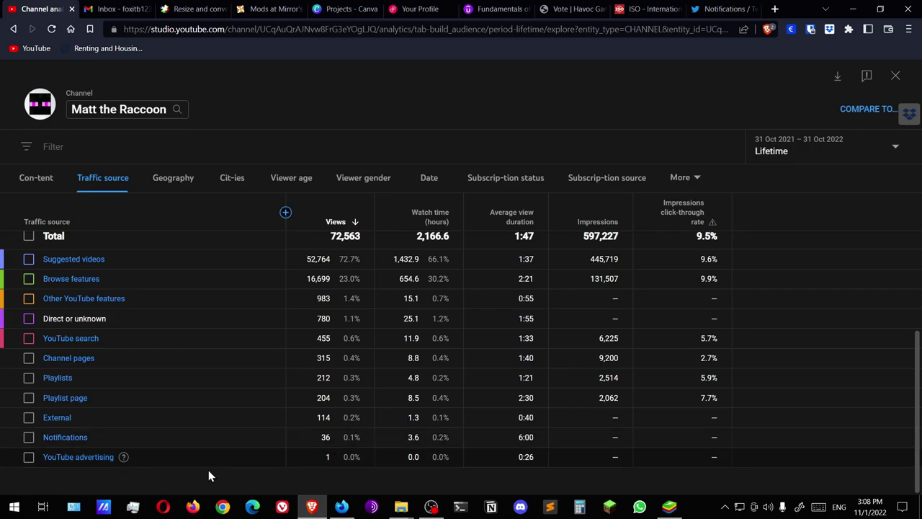
pyautogui.moveTo(119, 466)
pyautogui.scroll(4, 757, 382)
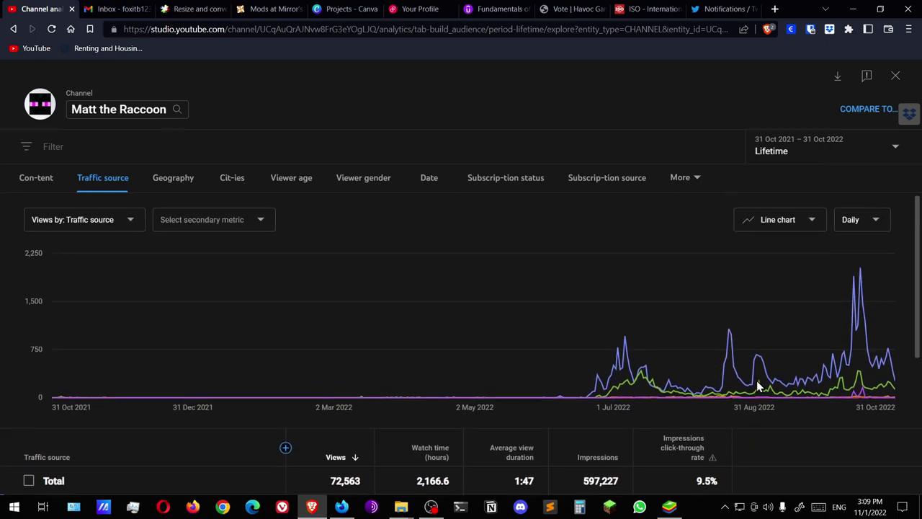
# - Inspect the traffic source views on the line chart by week, and return the chart to daily intervals
pyautogui.click(870, 219)
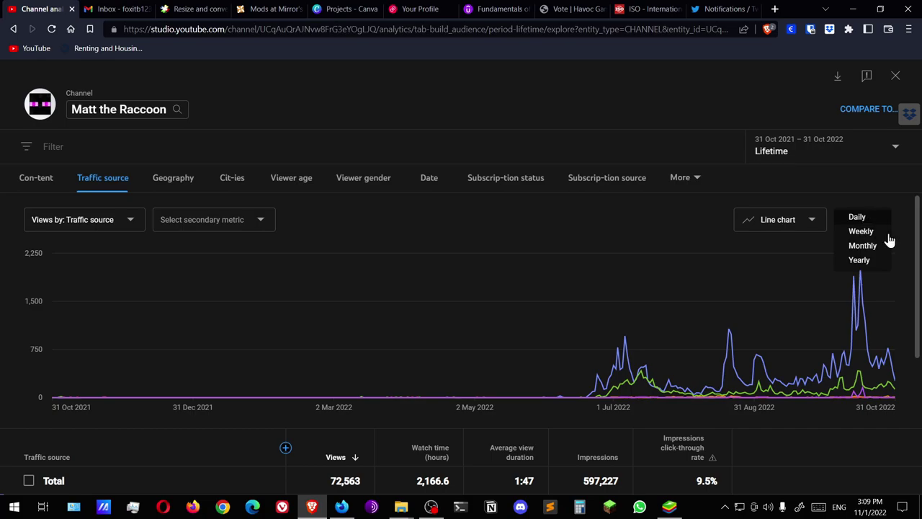
pyautogui.click(873, 231)
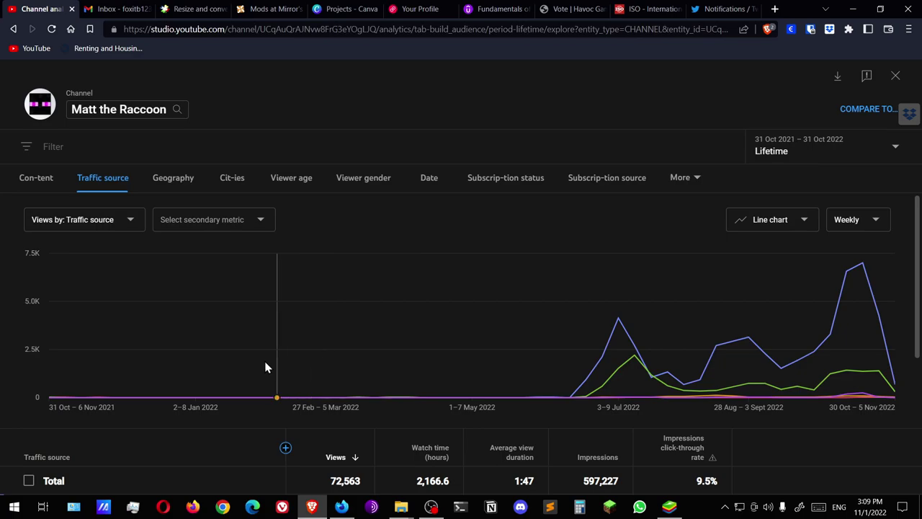
pyautogui.moveTo(621, 342)
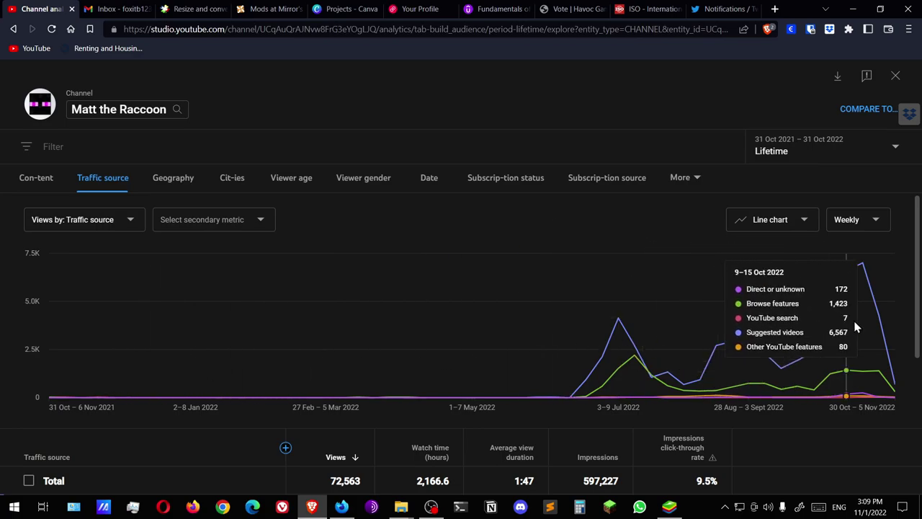
pyautogui.click(844, 222)
pyautogui.click(847, 219)
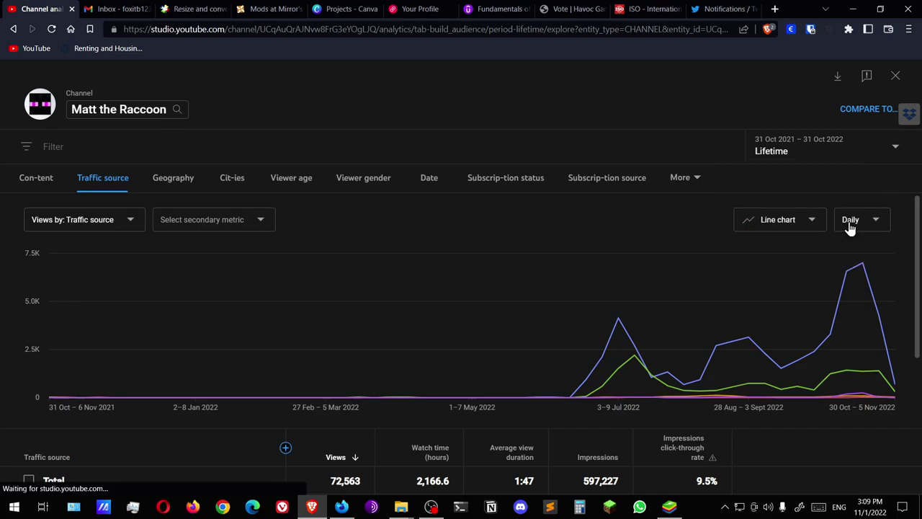
# - Show the lifetime analytics by geography and look through the country table from the United States down to South Korea
pyautogui.click(166, 182)
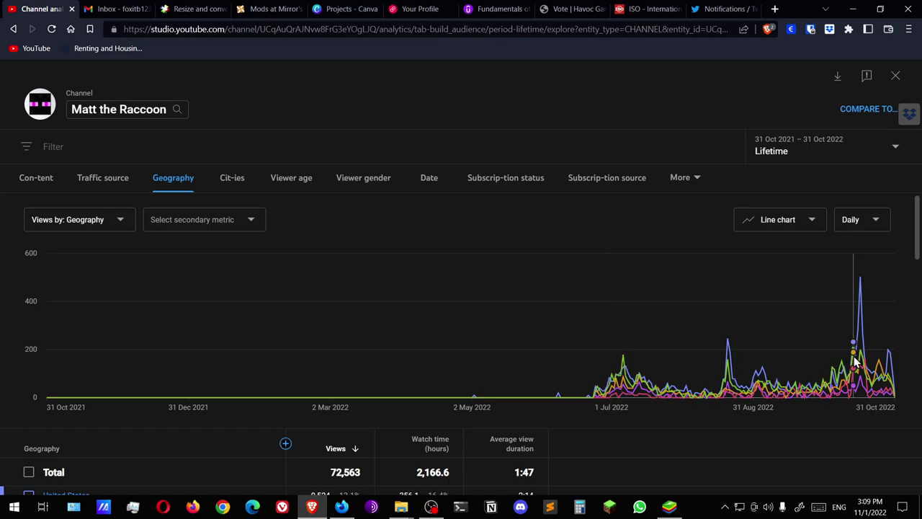
pyautogui.scroll(-2, 619, 440)
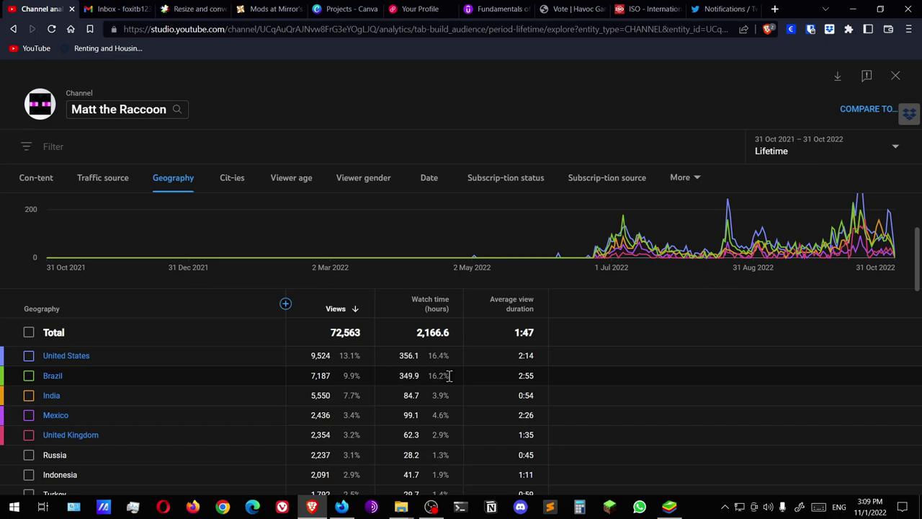
pyautogui.scroll(-1, 474, 383)
pyautogui.scroll(-2, 474, 387)
pyautogui.scroll(-5, 473, 389)
pyautogui.scroll(-6, 473, 389)
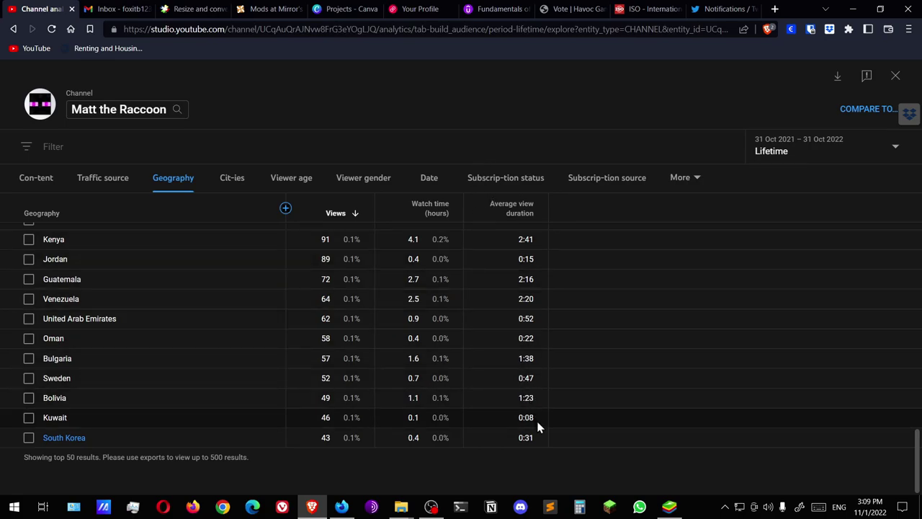
# - Compare the average view durations by country from the end of the table upwards, highlighting Romania's figure
pyautogui.scroll(1, 537, 421)
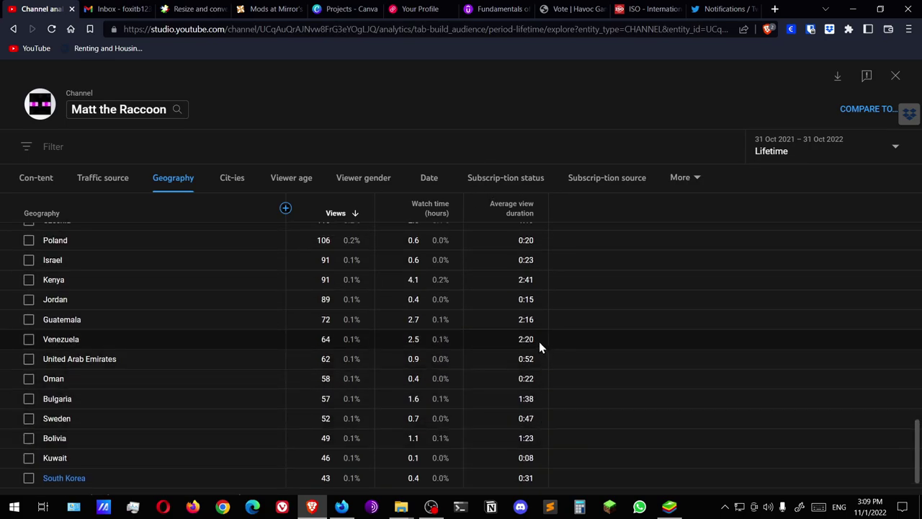
pyautogui.scroll(5, 533, 438)
pyautogui.scroll(3, 531, 301)
pyautogui.moveTo(517, 283); pyautogui.dragTo(533, 284)
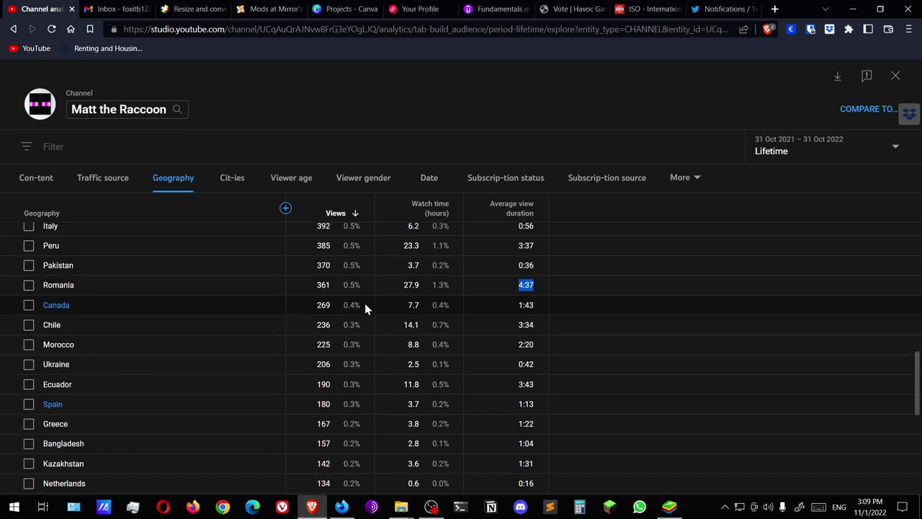
pyautogui.scroll(1, 432, 345)
pyautogui.click(591, 330)
pyautogui.scroll(3, 590, 330)
pyautogui.scroll(3, 589, 330)
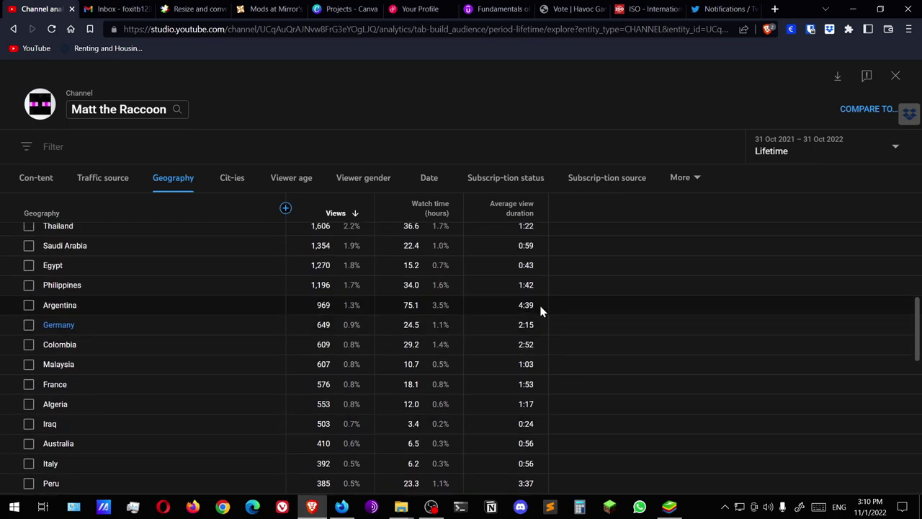
pyautogui.scroll(7, 541, 311)
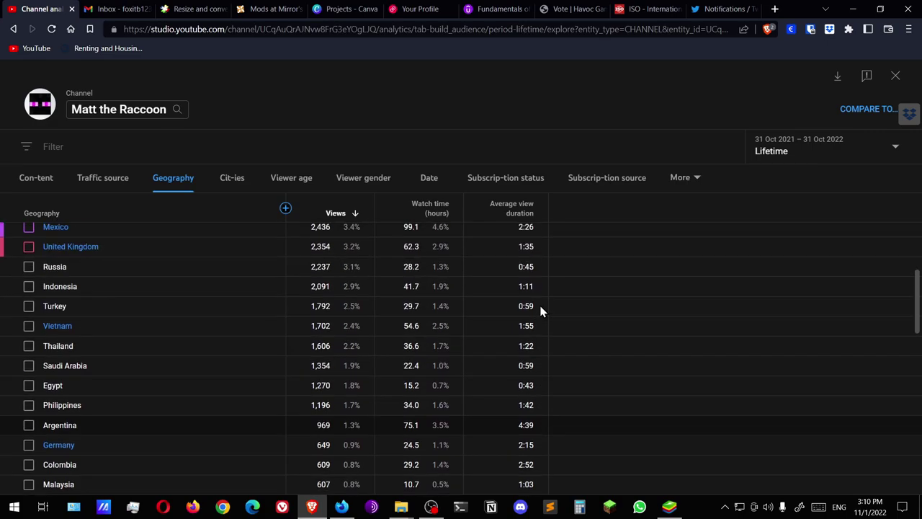
# - Review the views and watch time of the lower-ranked countries down to the table's end and return to the chart
pyautogui.scroll(-6, 542, 311)
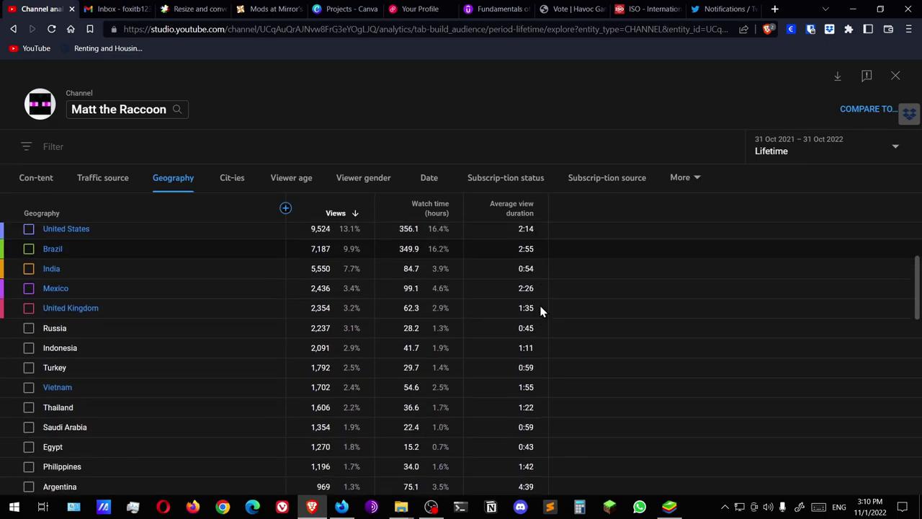
pyautogui.scroll(-3, 542, 311)
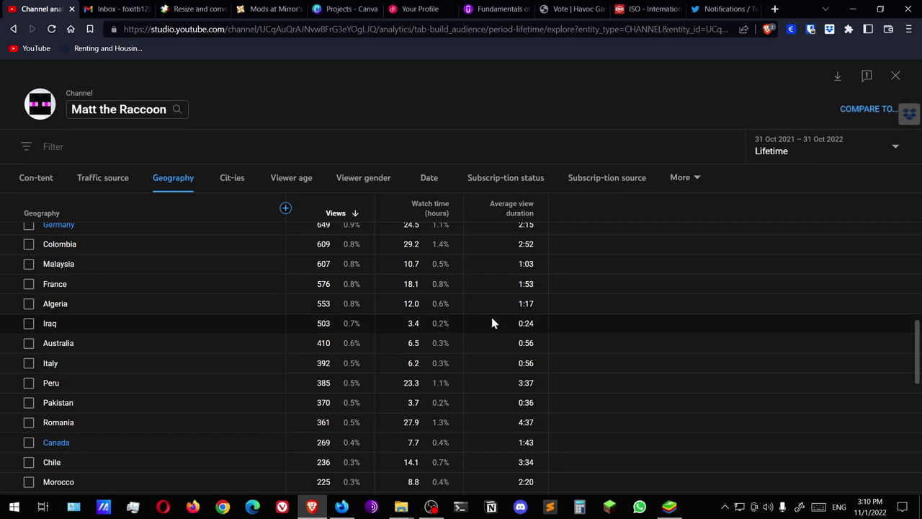
pyautogui.scroll(-5, 492, 322)
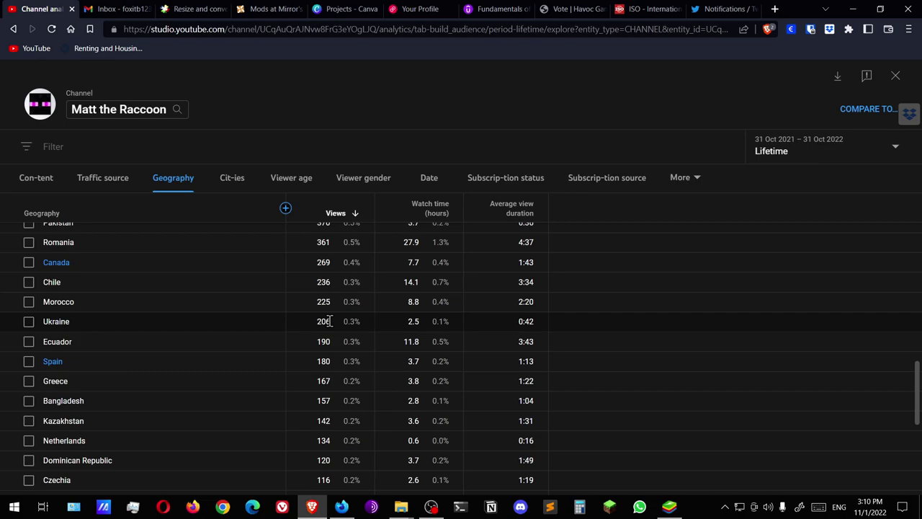
pyautogui.scroll(-4, 353, 322)
pyautogui.scroll(-1, 357, 324)
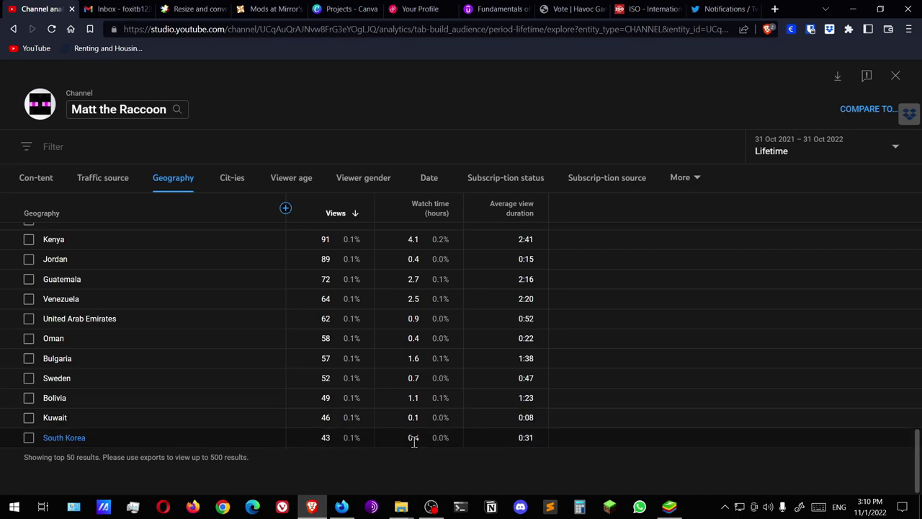
pyautogui.scroll(15, 406, 241)
# - Show the lifetime analytics by city, inspect the daily views on the line chart and examine the top cities in the table
pyautogui.click(224, 186)
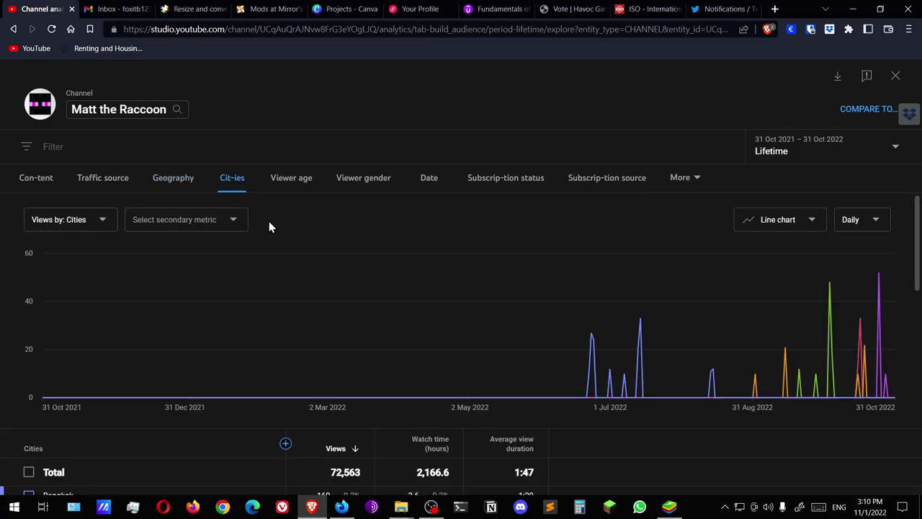
pyautogui.moveTo(592, 344)
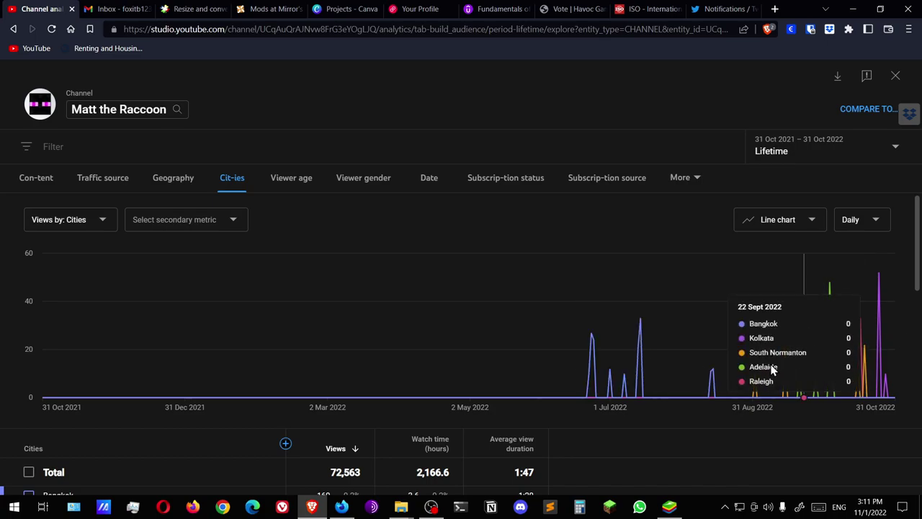
pyautogui.scroll(-2, 629, 401)
pyautogui.scroll(-4, 629, 401)
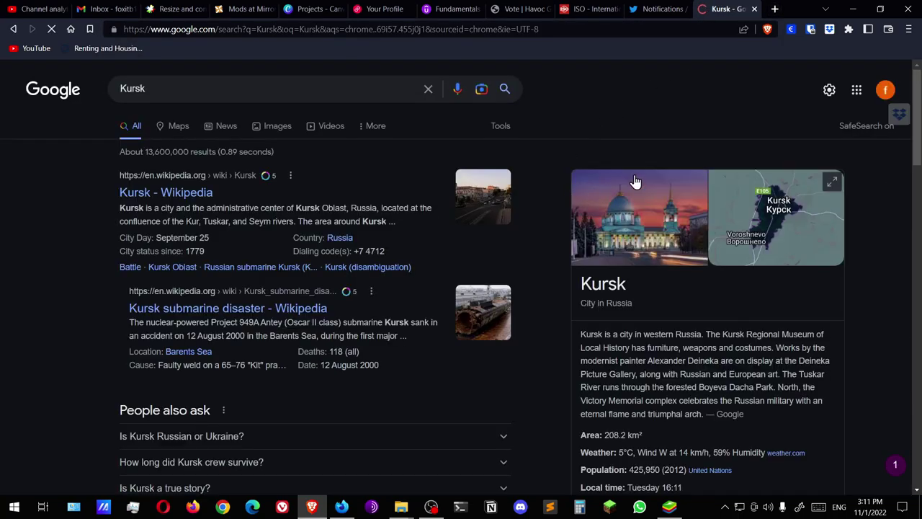
# - Close the Google search for Kursk and review the remaining cities in the table down to Paris
pyautogui.click(754, 9)
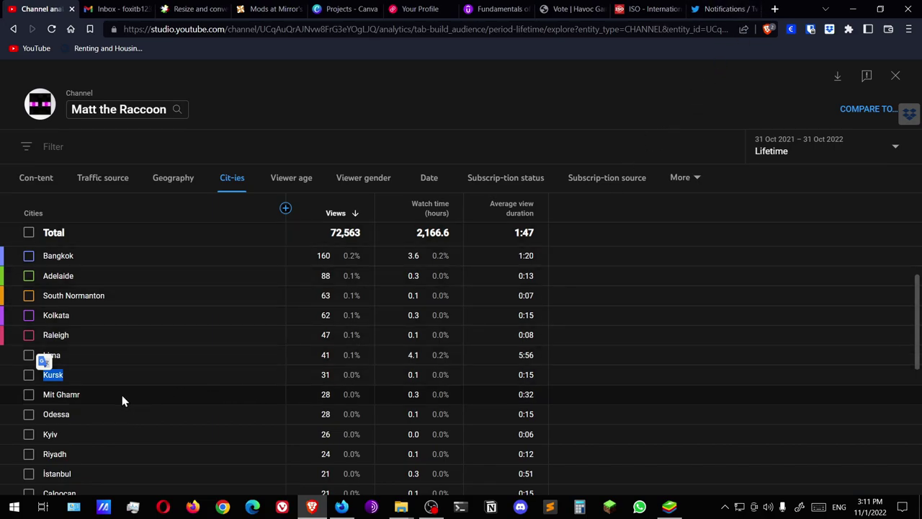
pyautogui.scroll(-1, 124, 398)
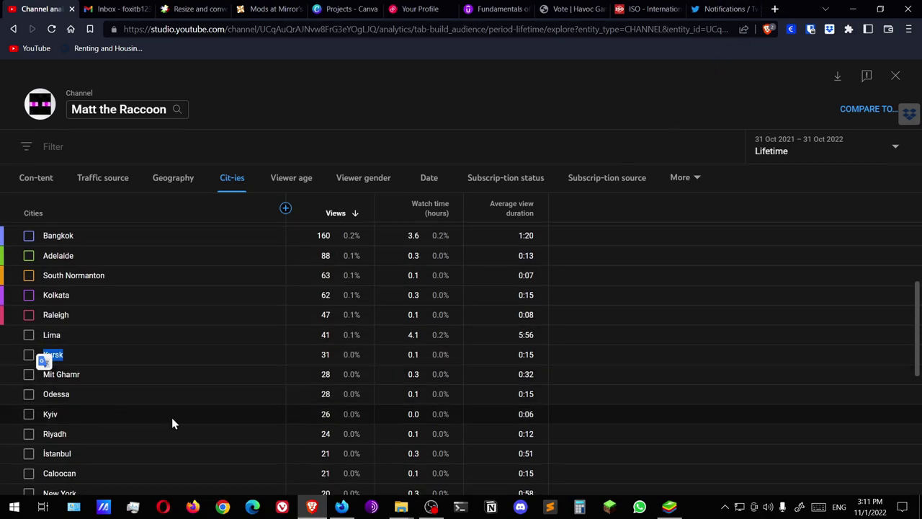
pyautogui.scroll(-5, 288, 411)
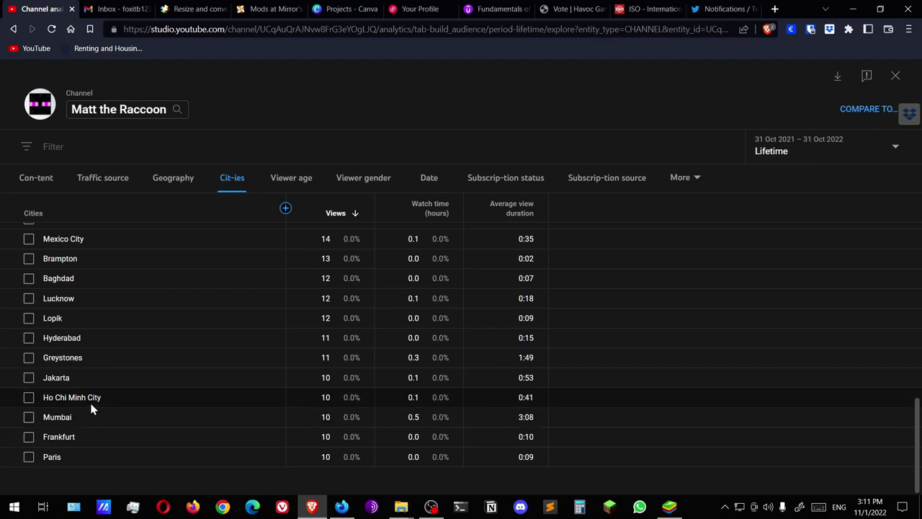
pyautogui.scroll(4, 123, 402)
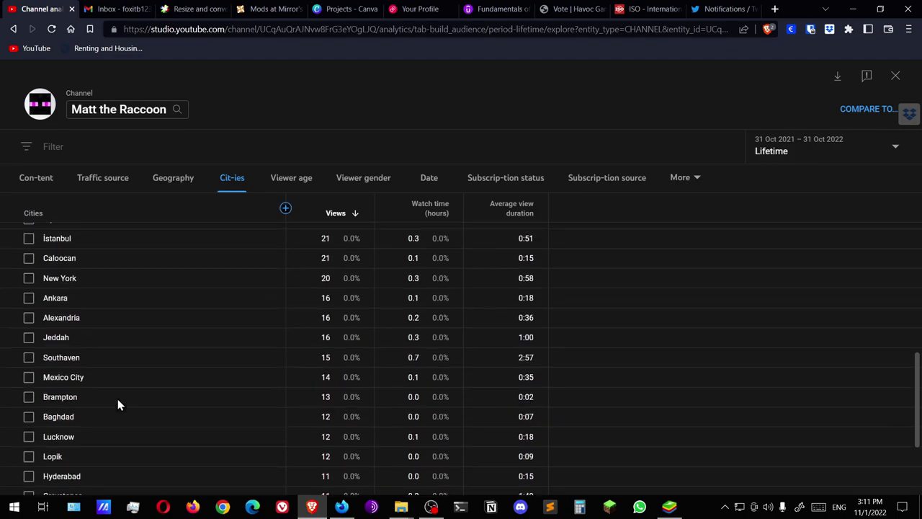
pyautogui.scroll(5, 170, 392)
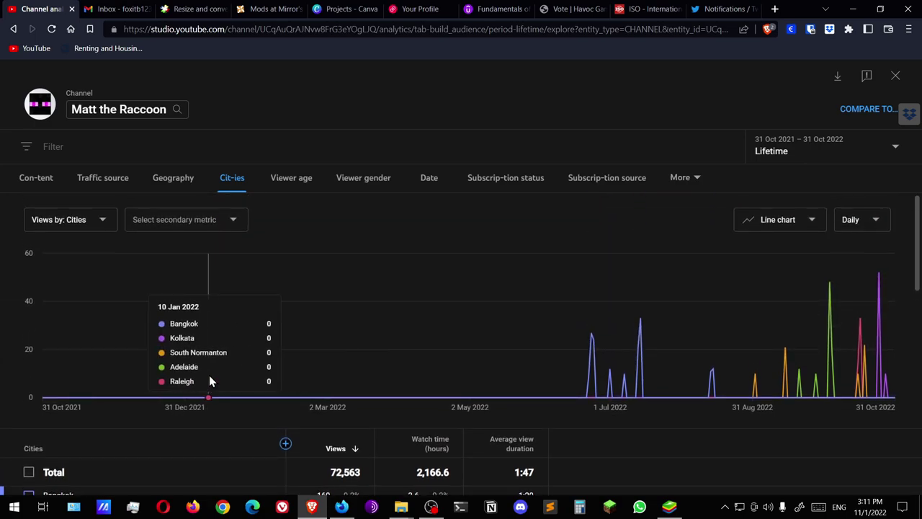
# - Show the lifetime analytics by viewer age, review the age group table and check the available chart metrics
pyautogui.click(289, 186)
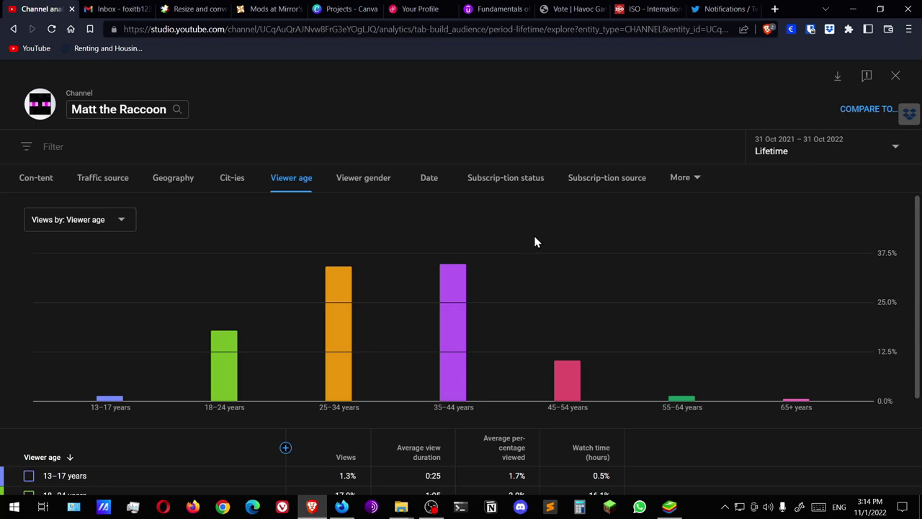
pyautogui.scroll(-3, 534, 242)
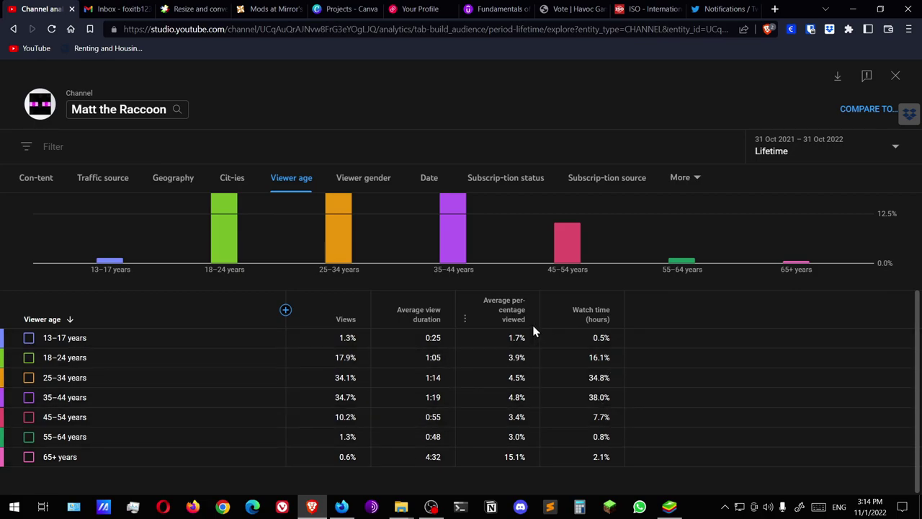
pyautogui.scroll(2, 214, 439)
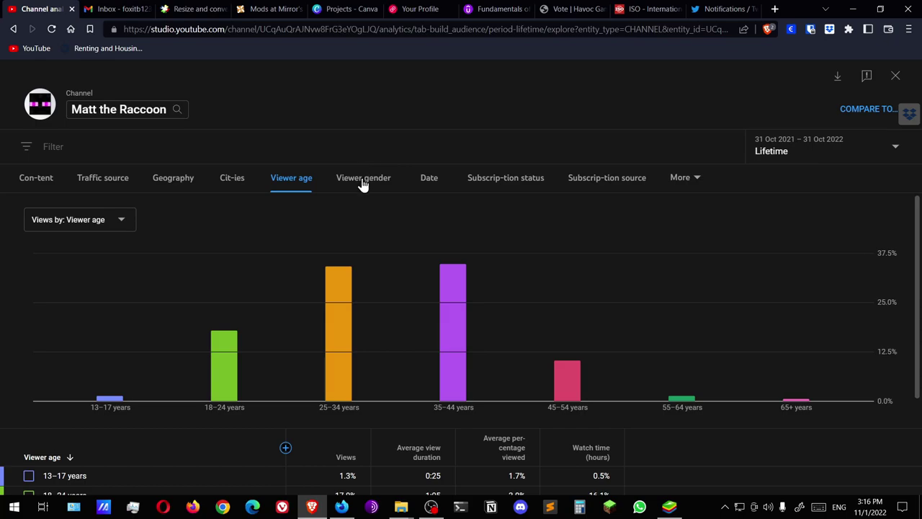
pyautogui.click(124, 223)
pyautogui.click(276, 204)
# - Show the lifetime analytics by viewer gender and review the table of views, view duration, percentage viewed and watch time
pyautogui.click(356, 186)
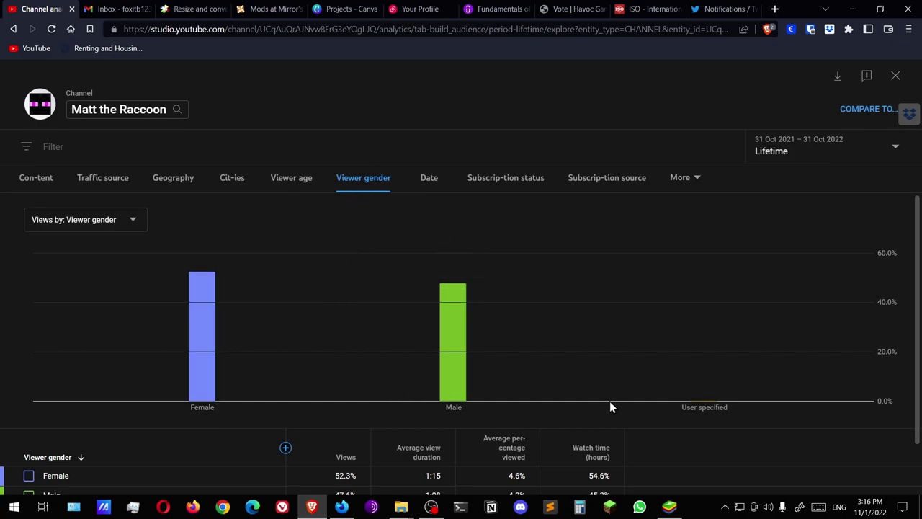
pyautogui.scroll(-1, 478, 333)
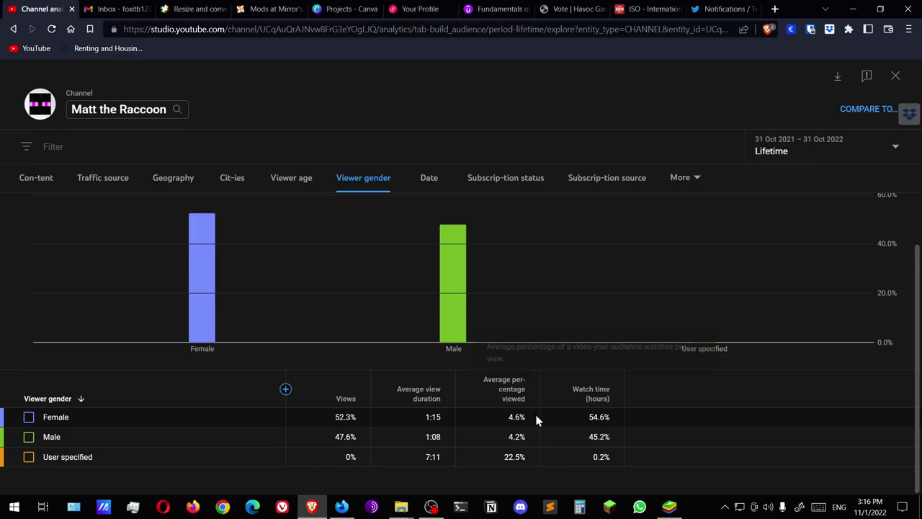
pyautogui.scroll(1, 529, 465)
# - Show the lifetime analytics by date, glance at the daily table and inspect the July and October 2022 peaks on the chart
pyautogui.click(425, 189)
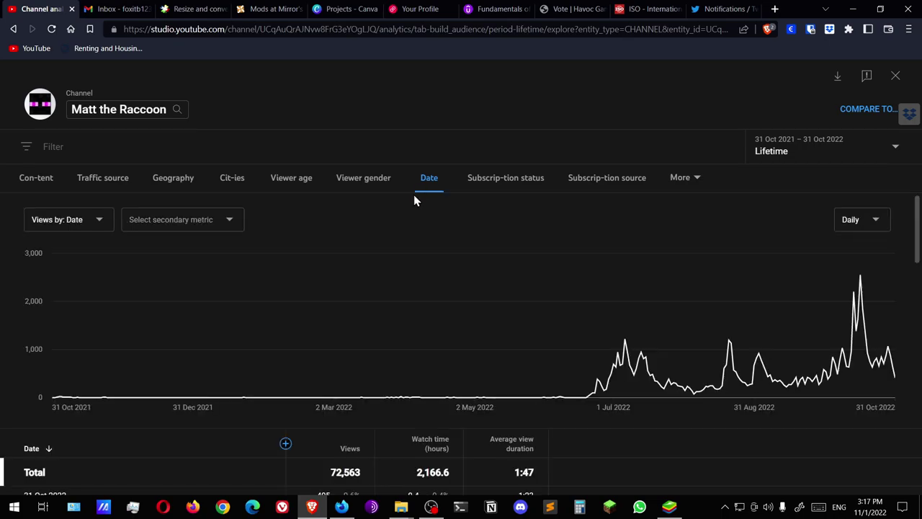
pyautogui.scroll(-2, 391, 302)
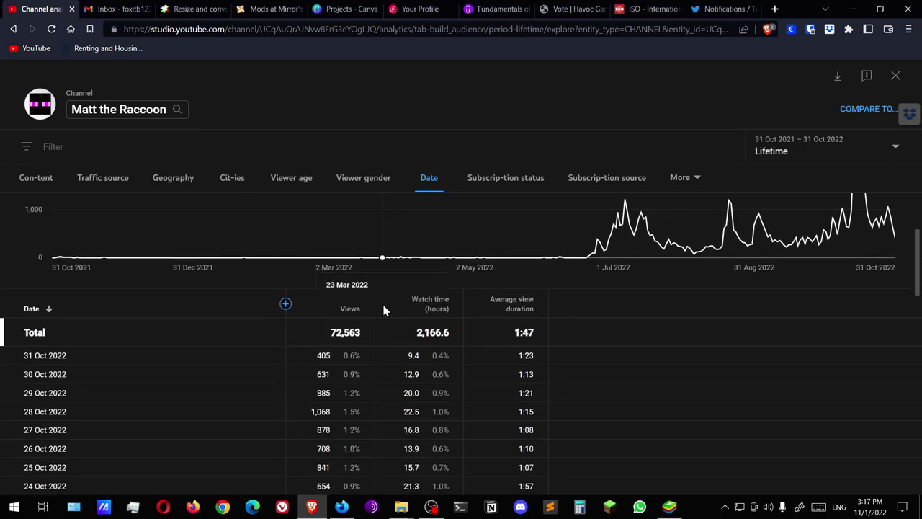
pyautogui.scroll(2, 456, 420)
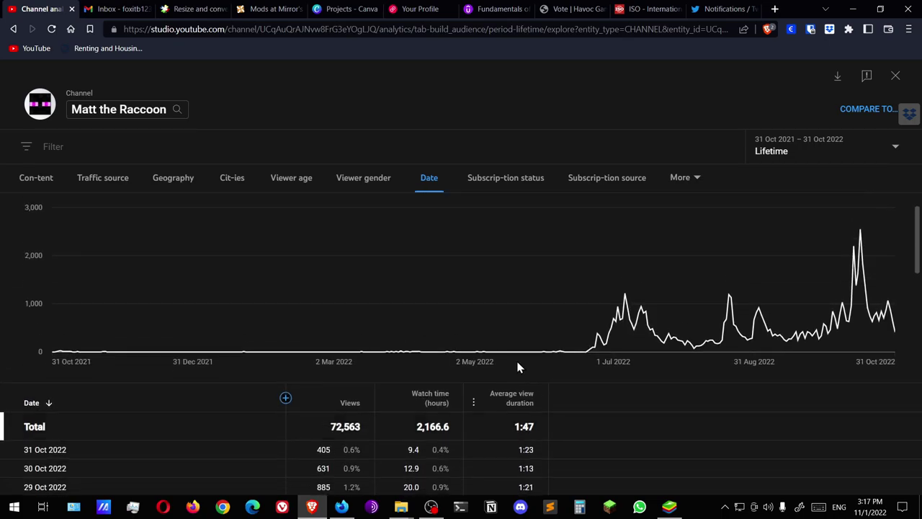
pyautogui.moveTo(631, 311)
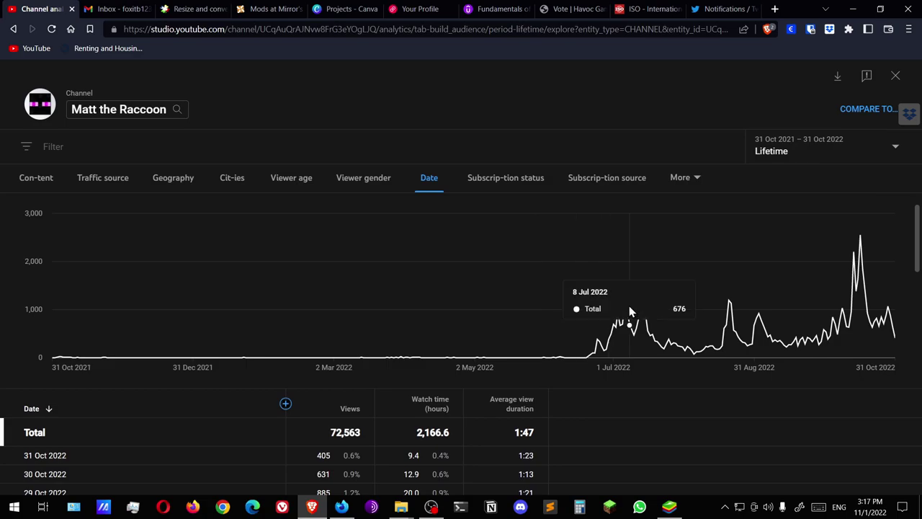
pyautogui.scroll(1, 468, 403)
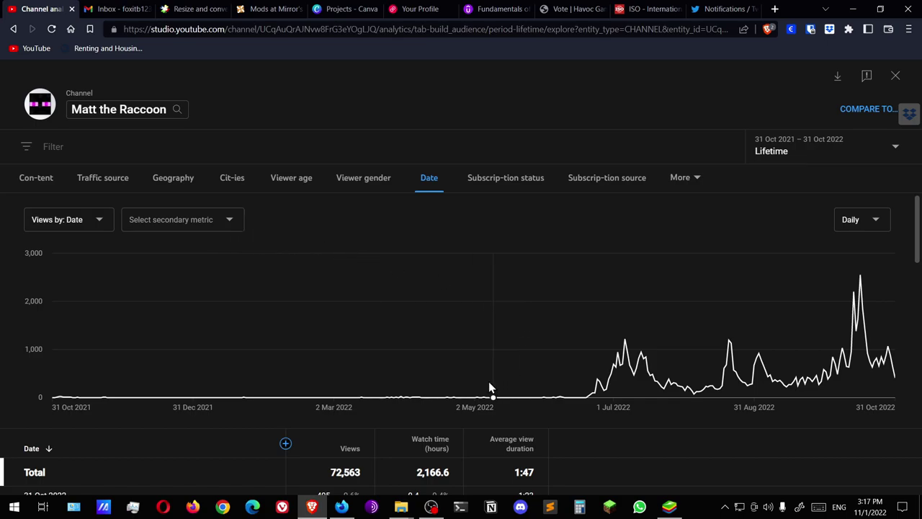
pyautogui.moveTo(863, 308)
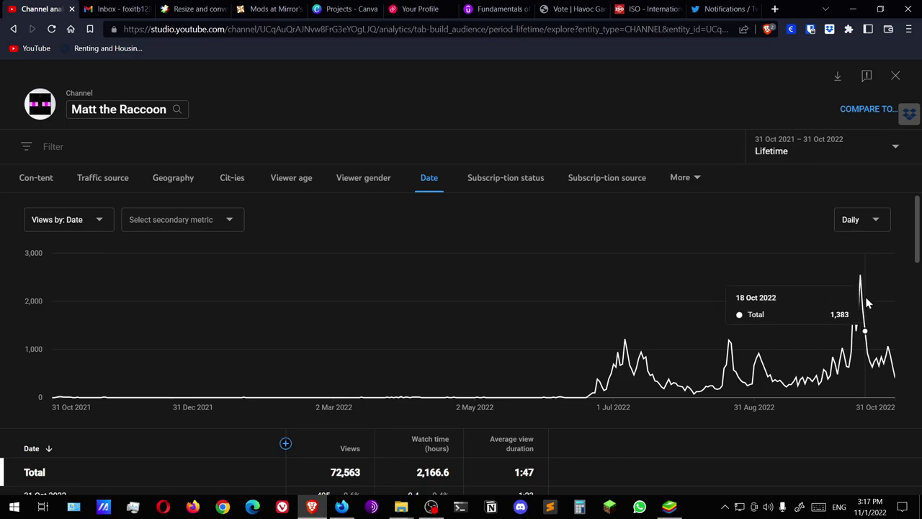
# - Show the lifetime analytics by subscription status and compare subscribed and not subscribed viewers in the chart and table
pyautogui.click(487, 186)
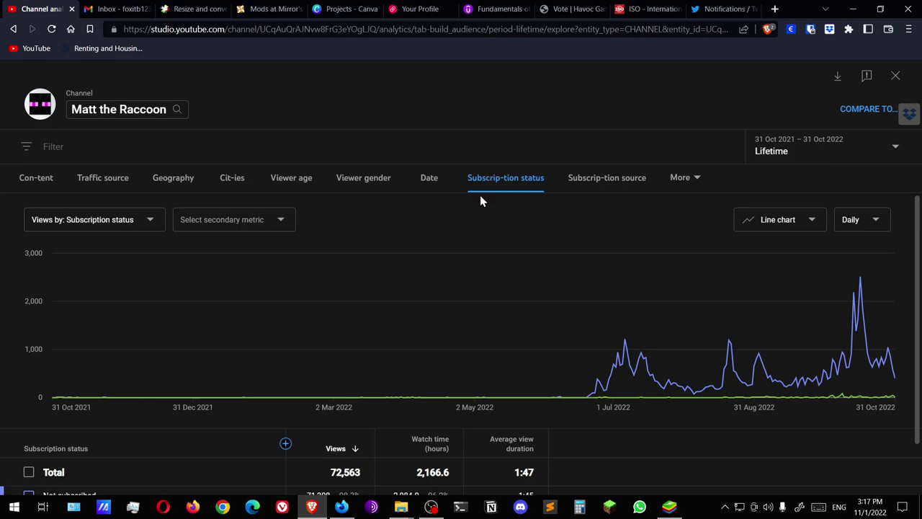
pyautogui.moveTo(863, 307)
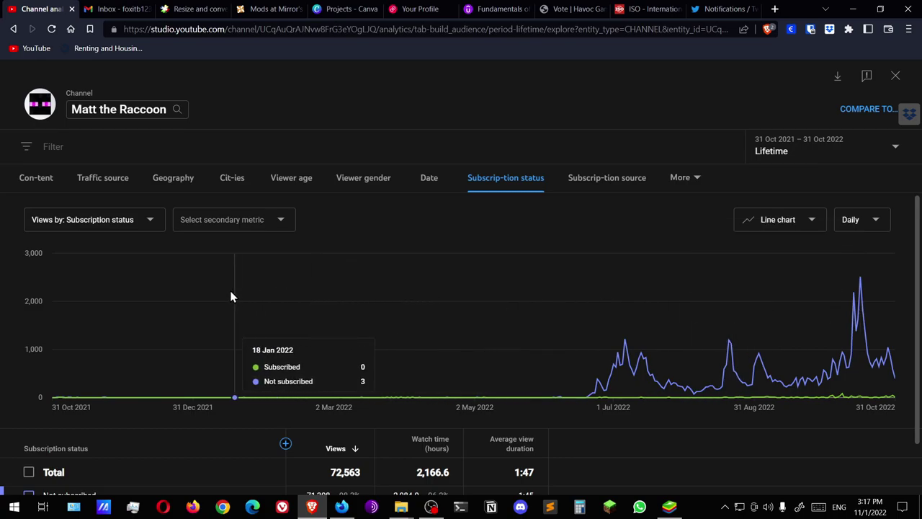
pyautogui.scroll(-1, 527, 407)
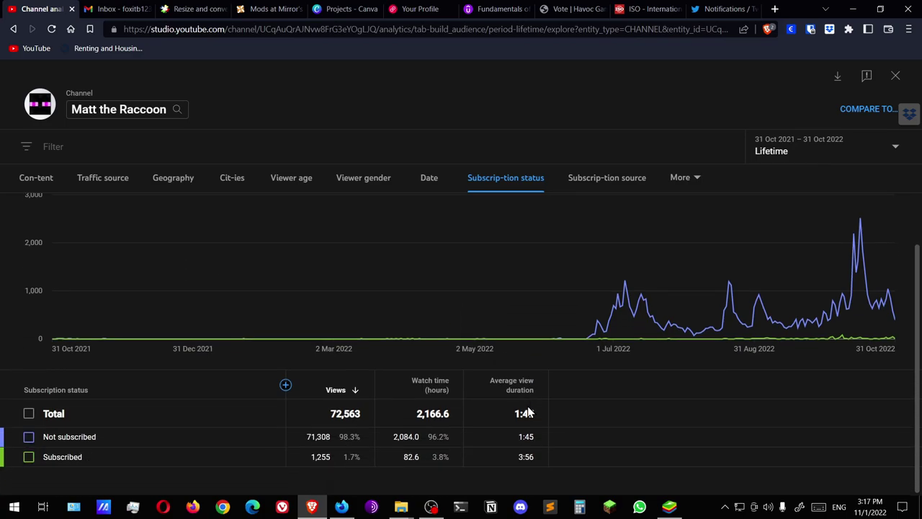
pyautogui.moveTo(531, 398)
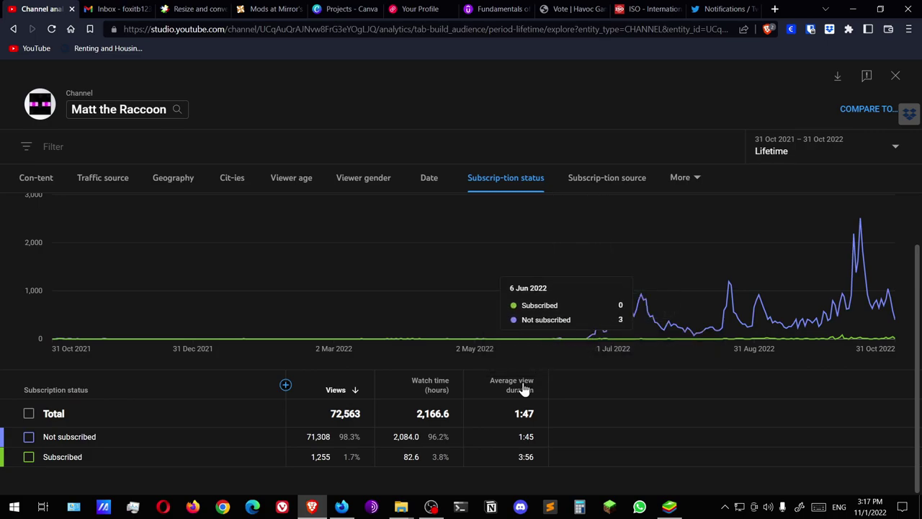
pyautogui.scroll(1, 519, 391)
# - Show the lifetime analytics by subscription source and review the table of subscribers gained and lost per source
pyautogui.click(636, 180)
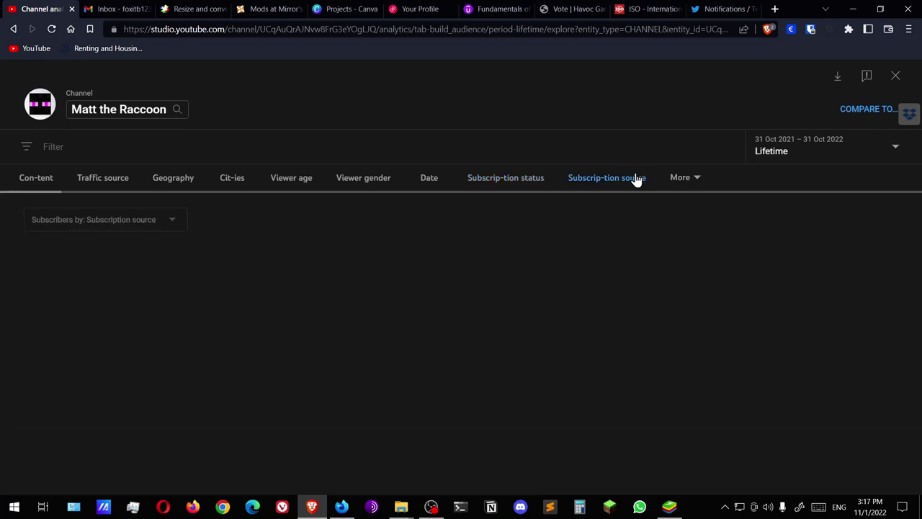
pyautogui.scroll(-2, 451, 349)
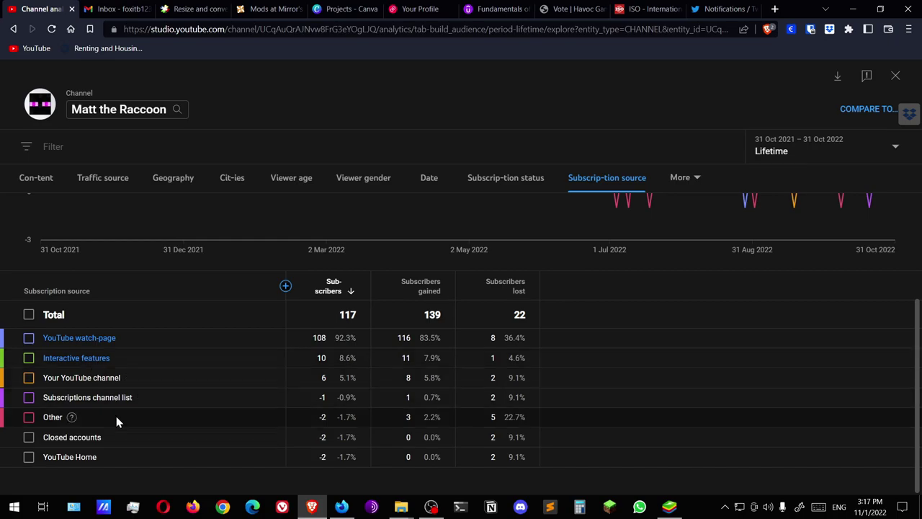
pyautogui.moveTo(111, 436)
pyautogui.scroll(3, 346, 392)
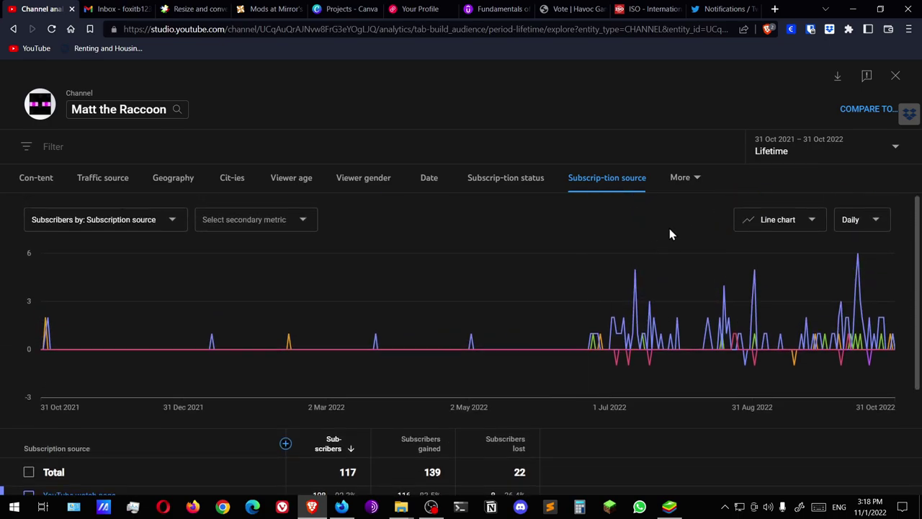
# - Show the lifetime analytics by content type and review the views, watch time and average view duration table
pyautogui.click(693, 177)
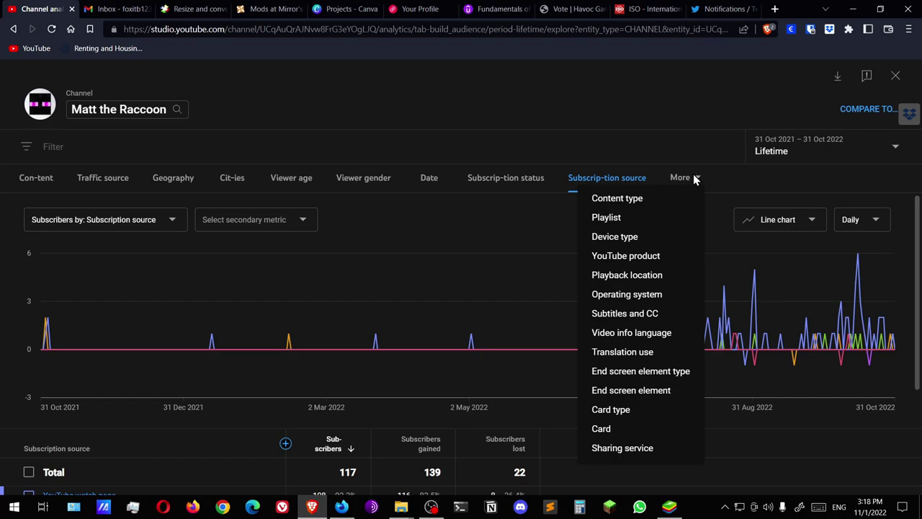
pyautogui.click(624, 200)
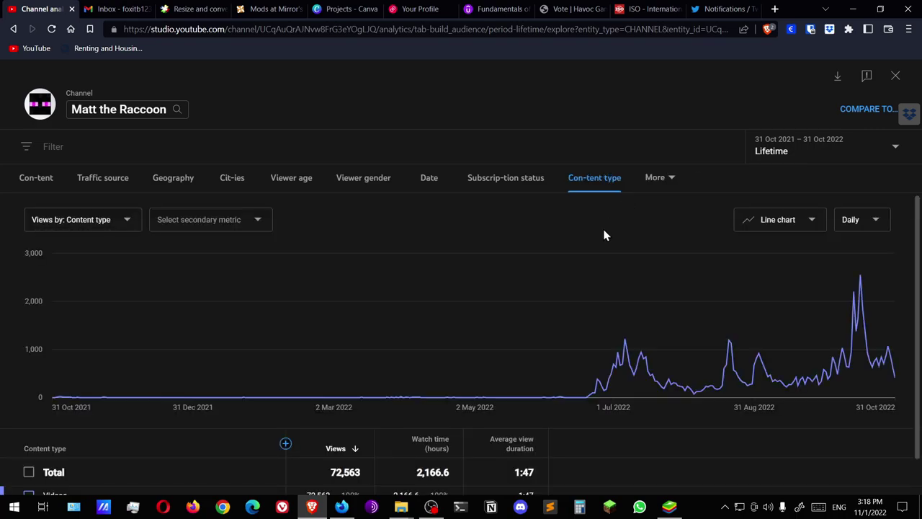
pyautogui.scroll(-1, 484, 391)
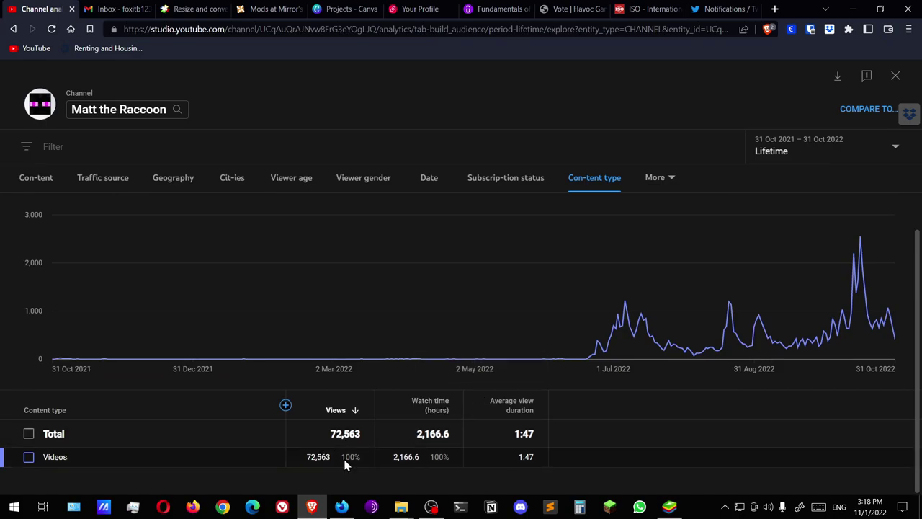
pyautogui.scroll(1, 347, 433)
pyautogui.scroll(-1, 295, 389)
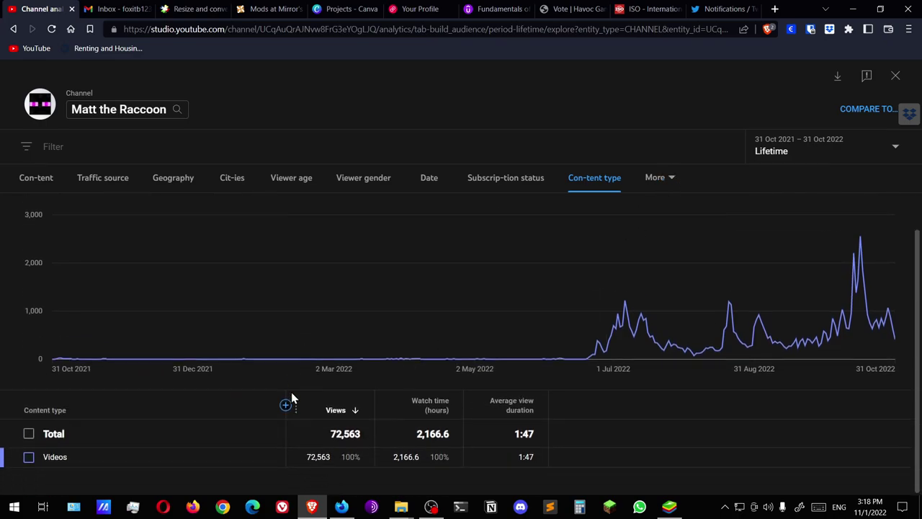
# - Show the lifetime analytics by playlist and inspect the early peak of playlist starts on the chart
pyautogui.click(660, 189)
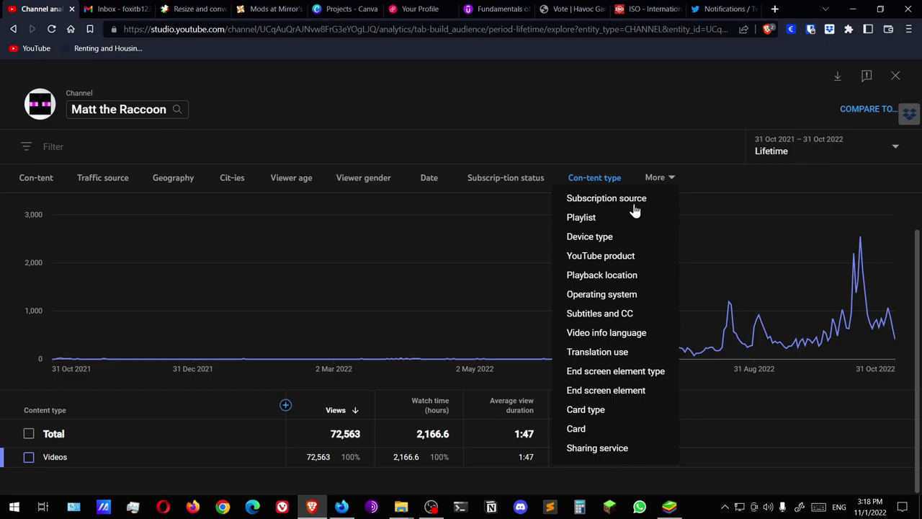
pyautogui.click(595, 225)
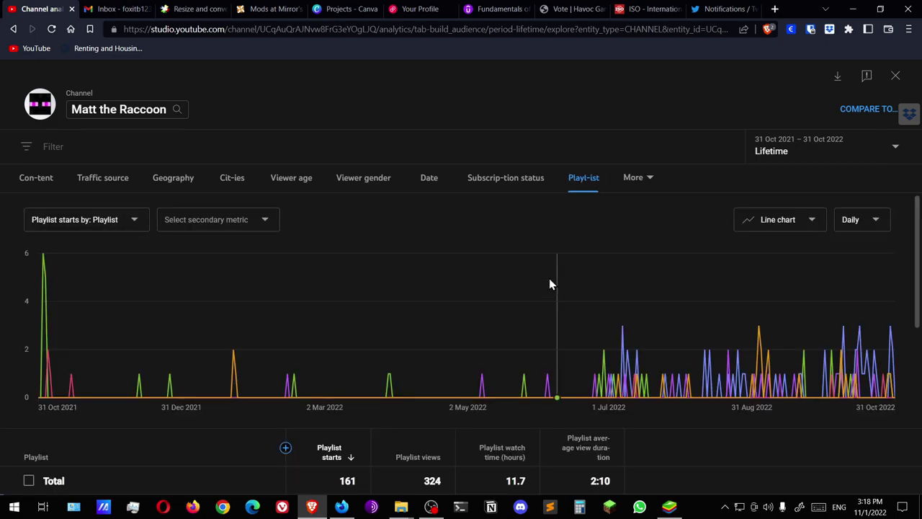
pyautogui.moveTo(44, 270)
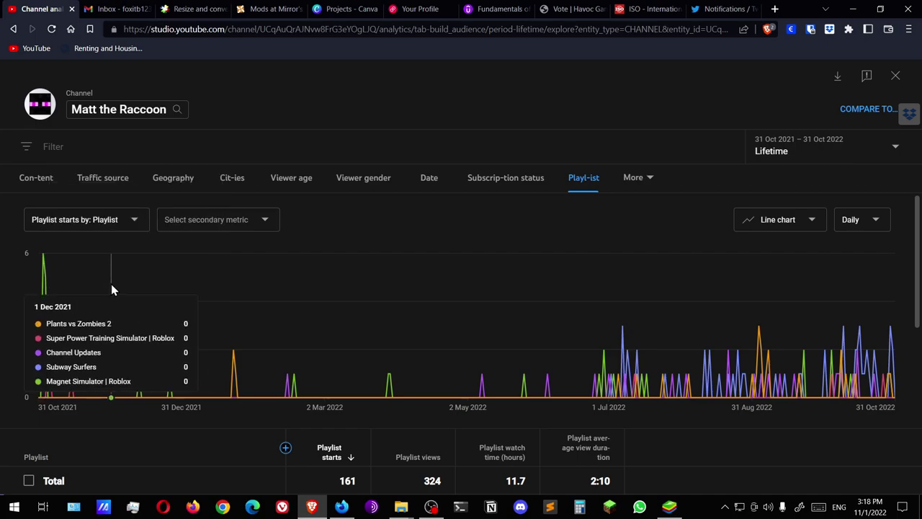
# - Show the lifetime analytics by device type, inspect the October 2022 peak and review the device table
pyautogui.click(643, 179)
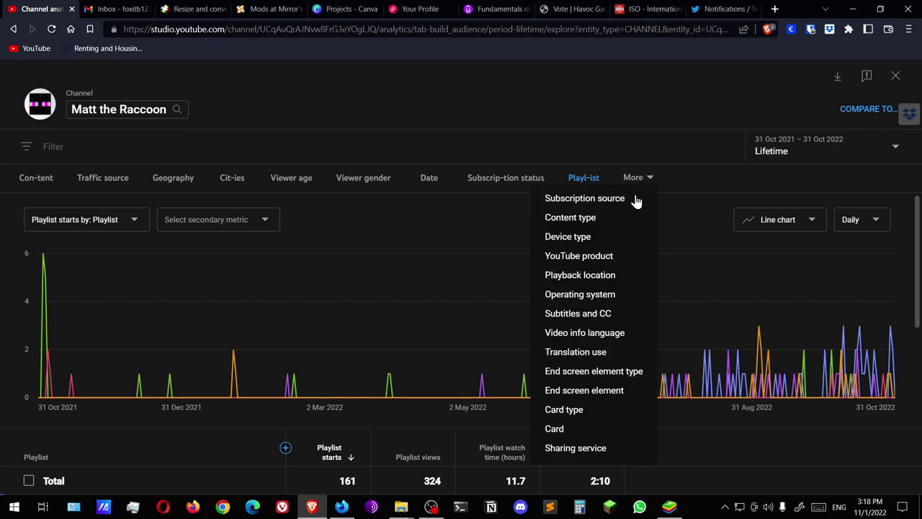
pyautogui.click(598, 238)
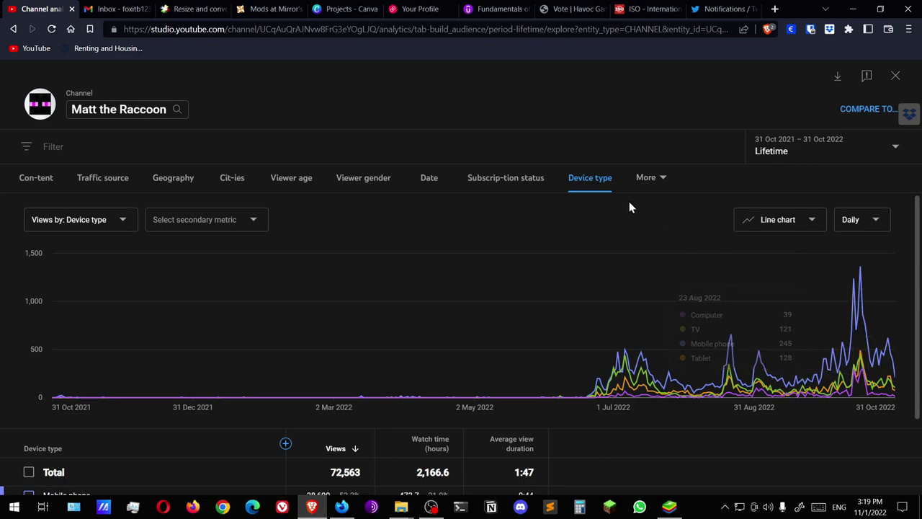
pyautogui.moveTo(863, 314)
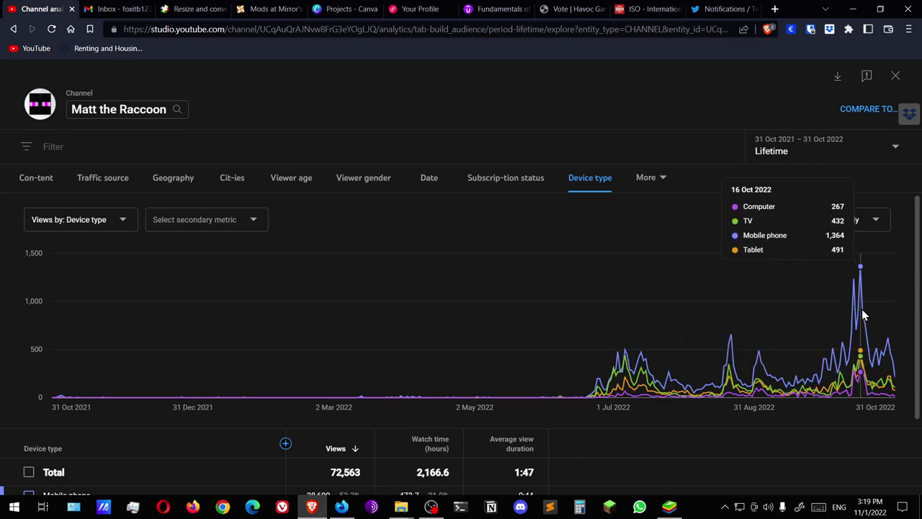
pyautogui.scroll(-1, 862, 308)
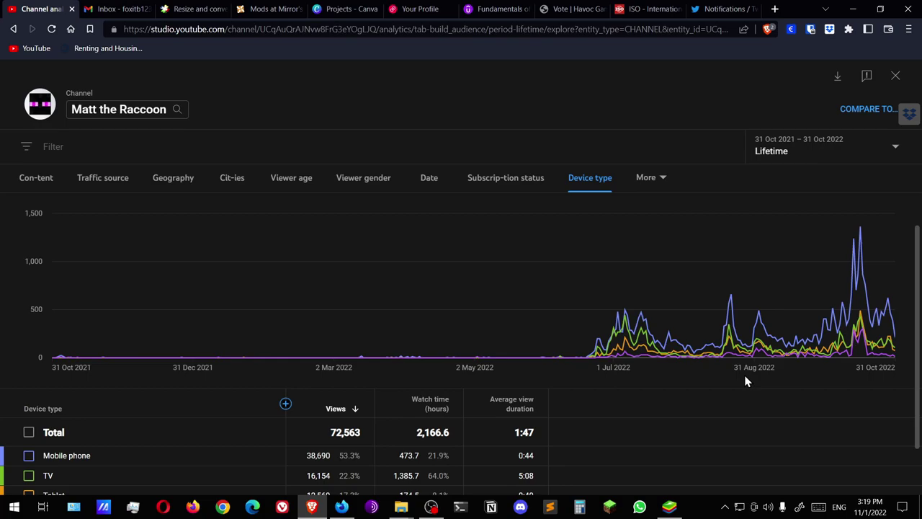
pyautogui.scroll(-2, 745, 382)
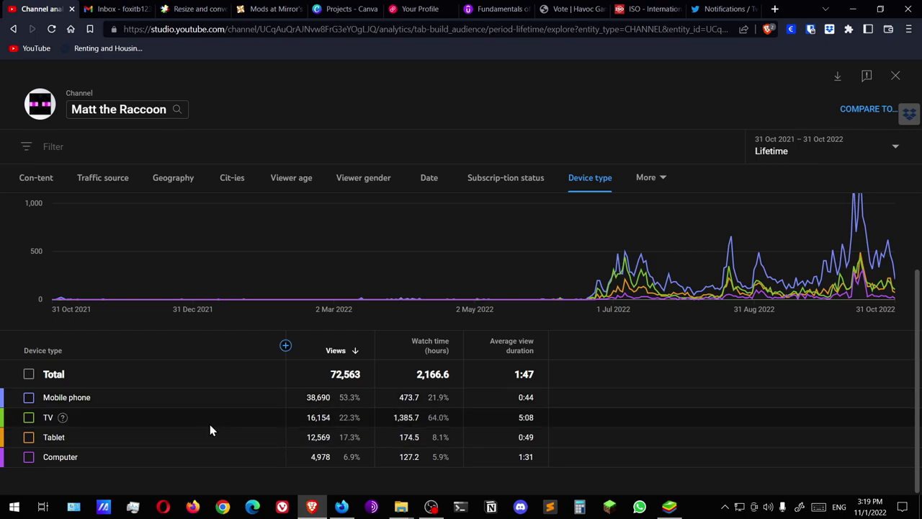
pyautogui.scroll(2, 357, 425)
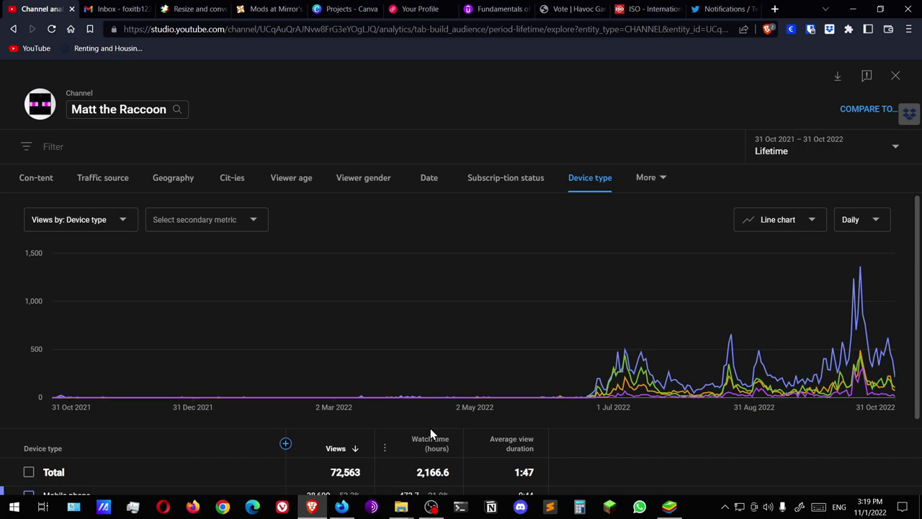
# - Show the lifetime analytics by YouTube product and review its chart and table
pyautogui.click(662, 178)
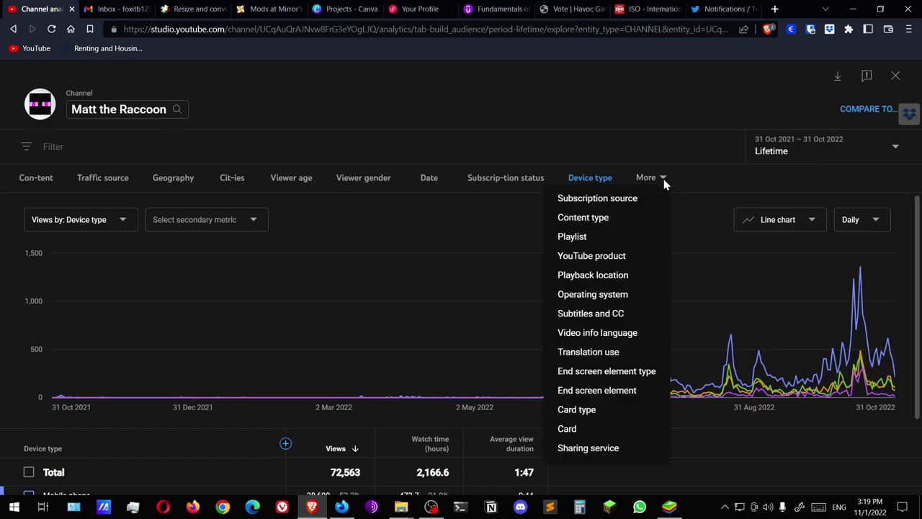
pyautogui.click(592, 256)
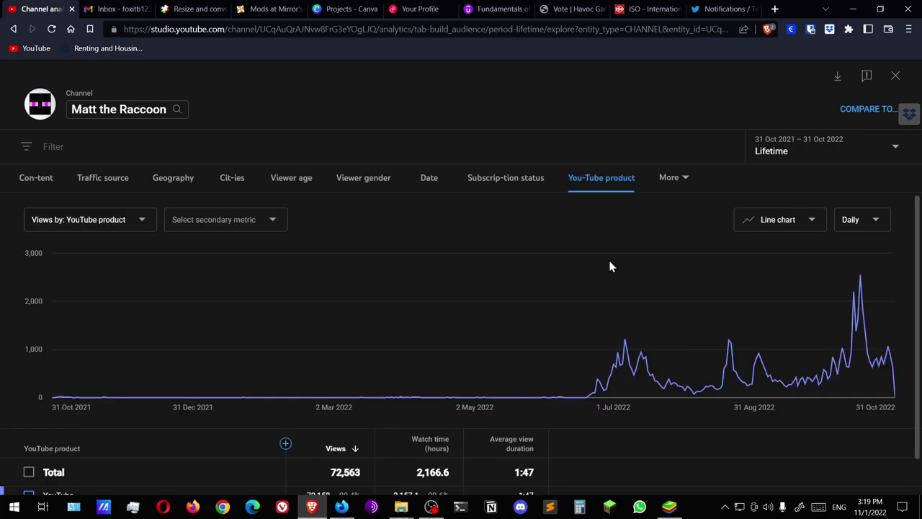
pyautogui.scroll(-1, 603, 283)
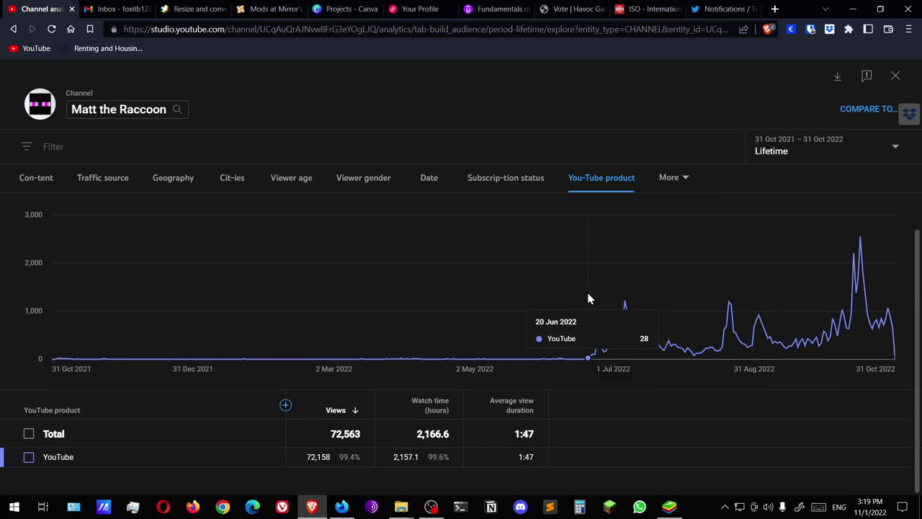
pyautogui.scroll(1, 567, 380)
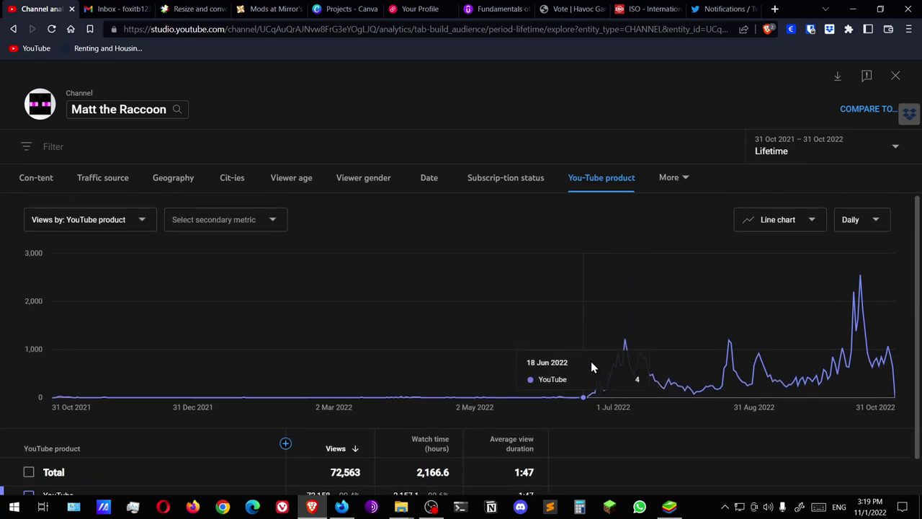
# - Show the lifetime analytics by playback location and review the views, watch time and average view duration of each location
pyautogui.click(669, 177)
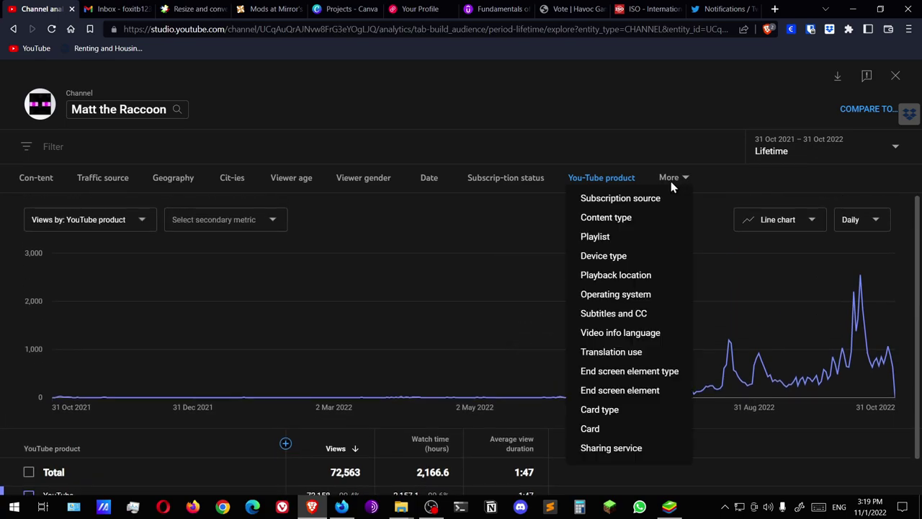
pyautogui.click(660, 278)
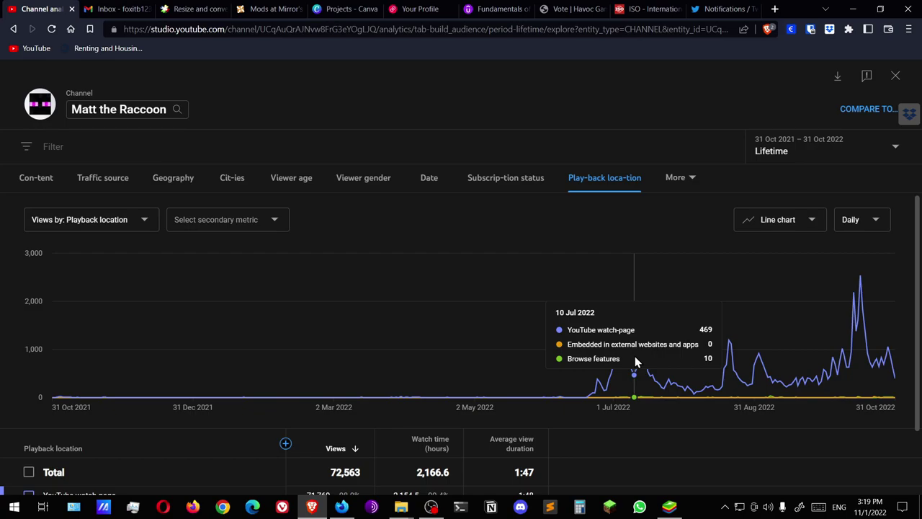
pyautogui.scroll(-2, 616, 440)
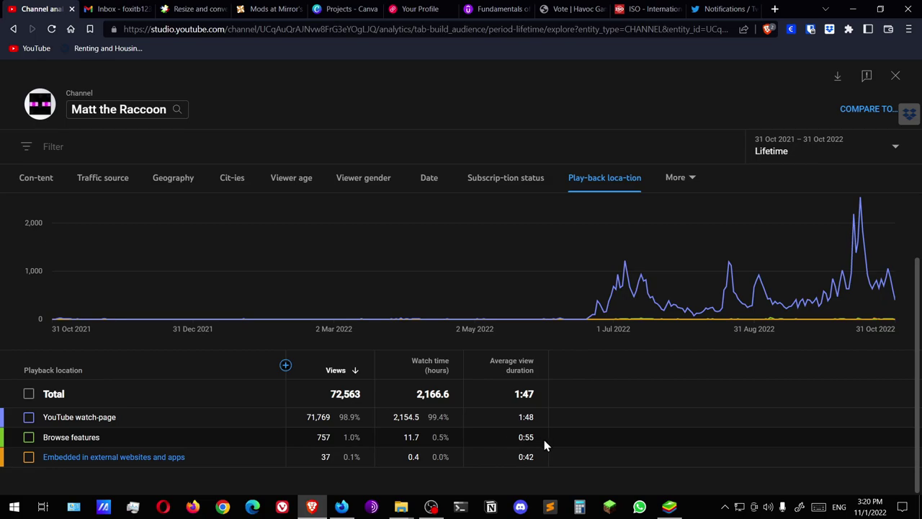
pyautogui.scroll(2, 545, 415)
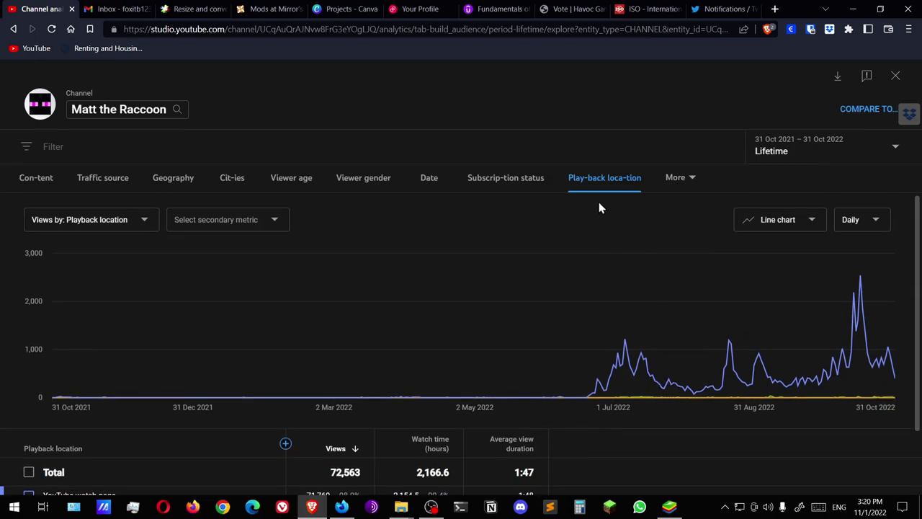
# - Show the lifetime analytics by operating system and review the whole table of systems from Android down to Unknown
pyautogui.click(694, 178)
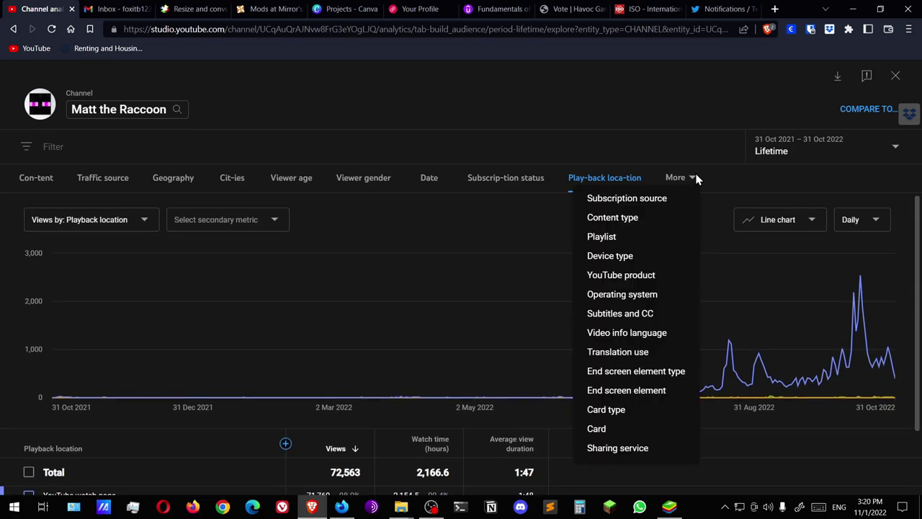
pyautogui.click(655, 299)
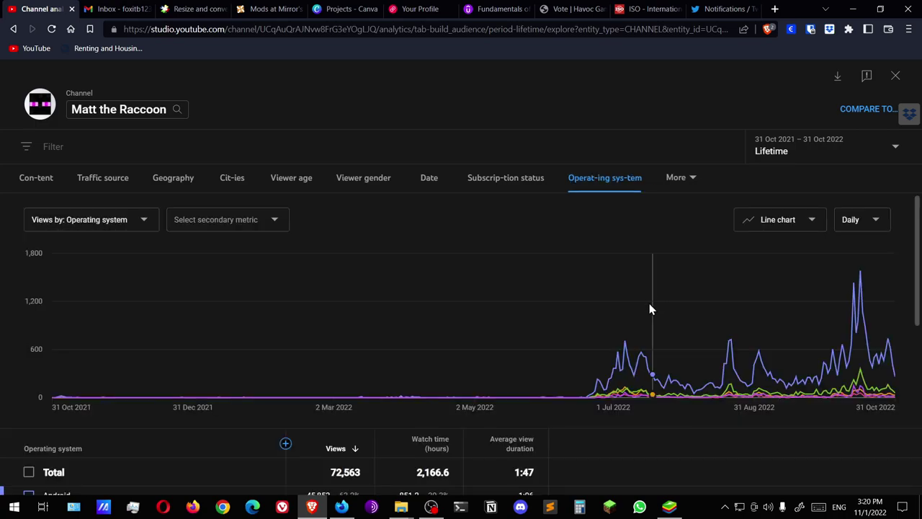
pyautogui.scroll(-3, 513, 400)
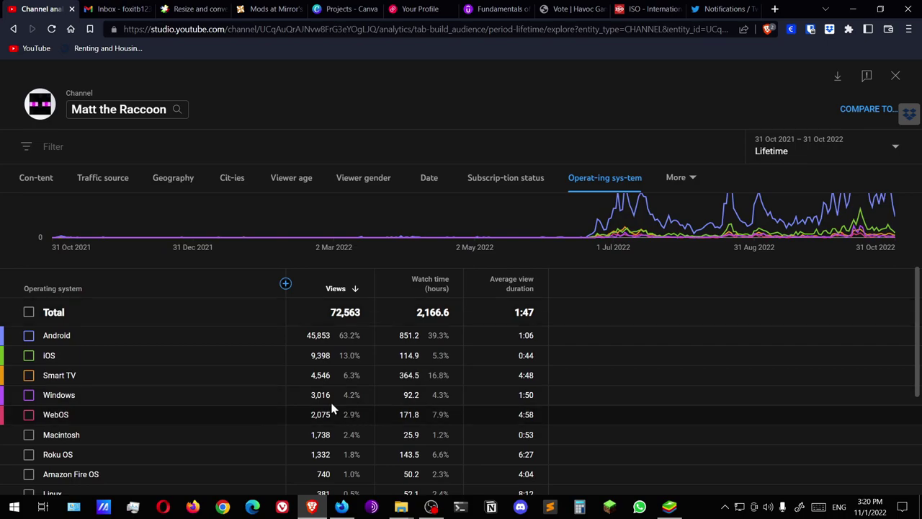
pyautogui.scroll(-1, 340, 414)
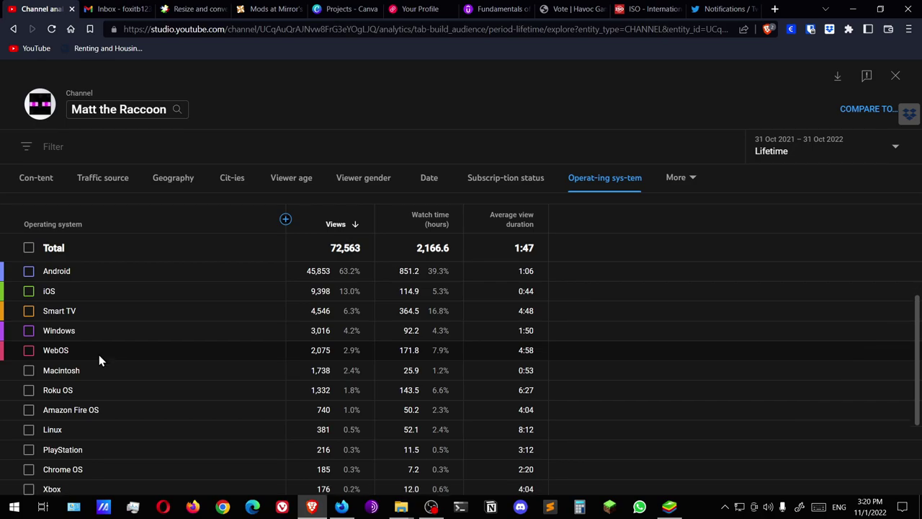
pyautogui.scroll(-3, 99, 355)
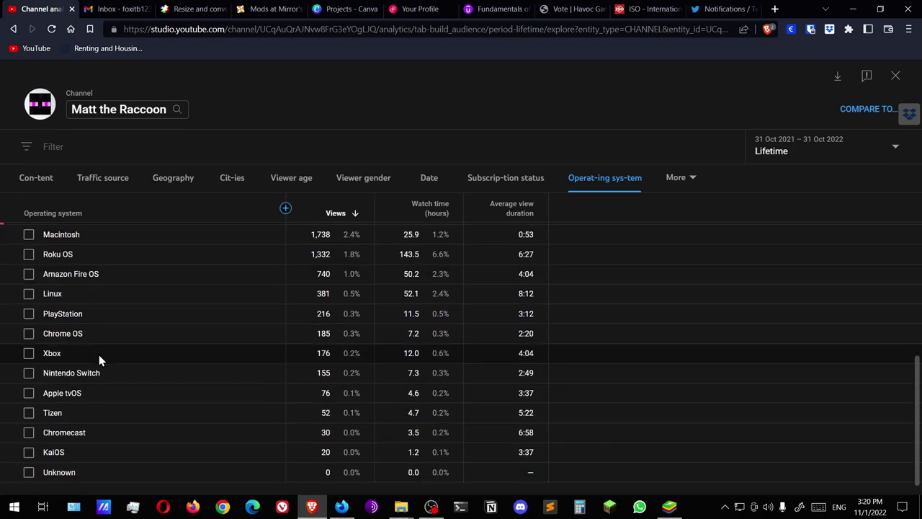
pyautogui.scroll(-1, 99, 354)
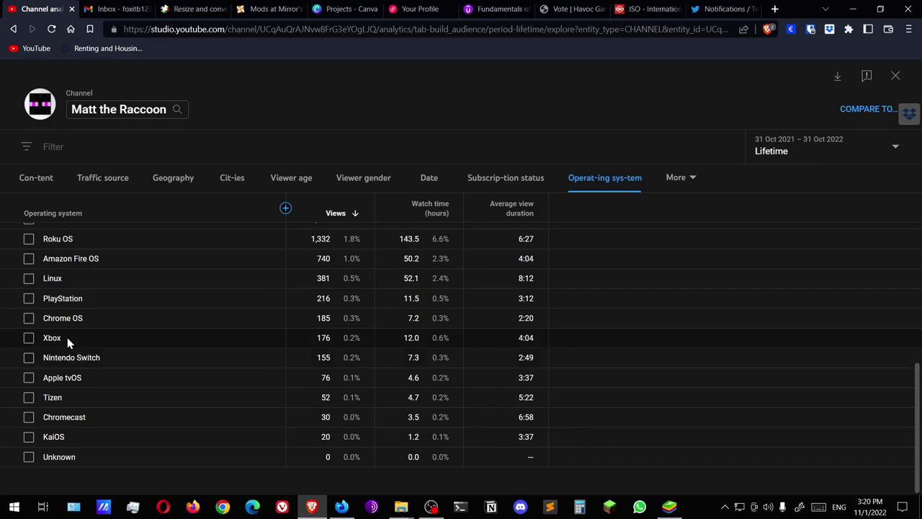
pyautogui.scroll(2, 89, 369)
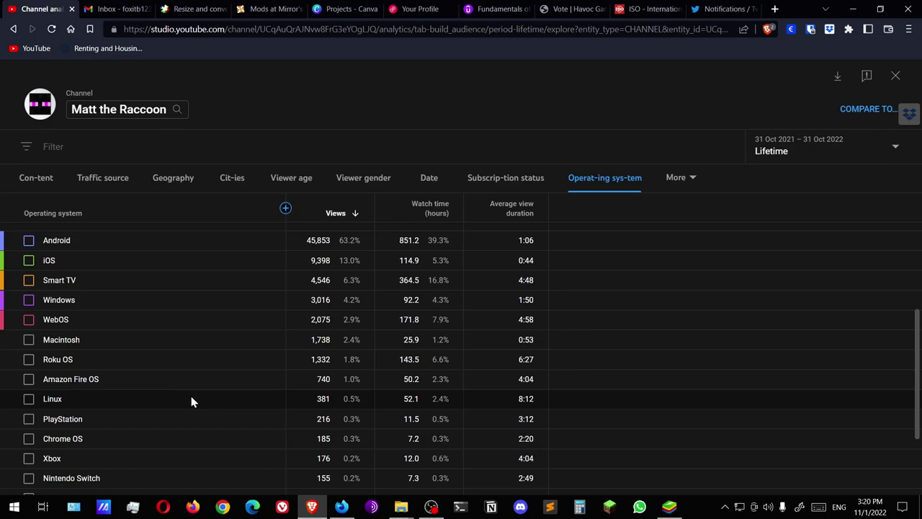
# - Show the lifetime analytics by video info language and review its chart and table
pyautogui.scroll(4, 196, 396)
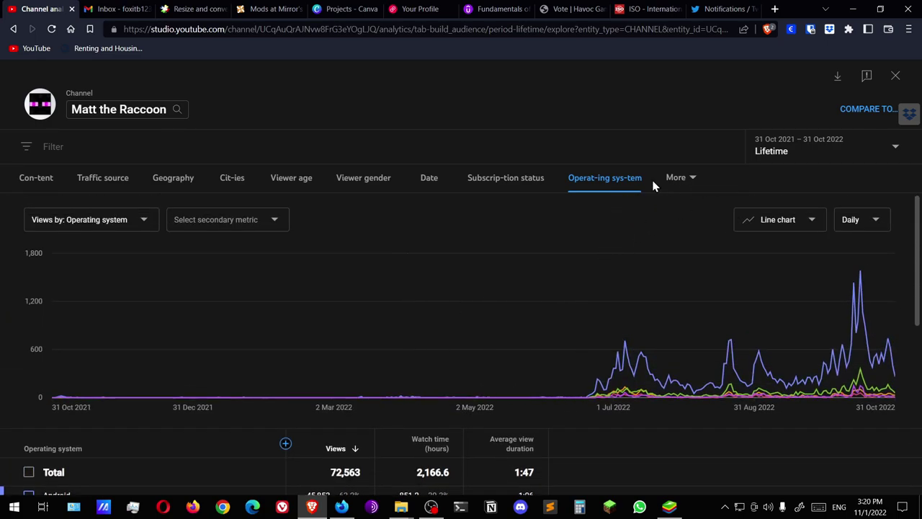
pyautogui.click(676, 180)
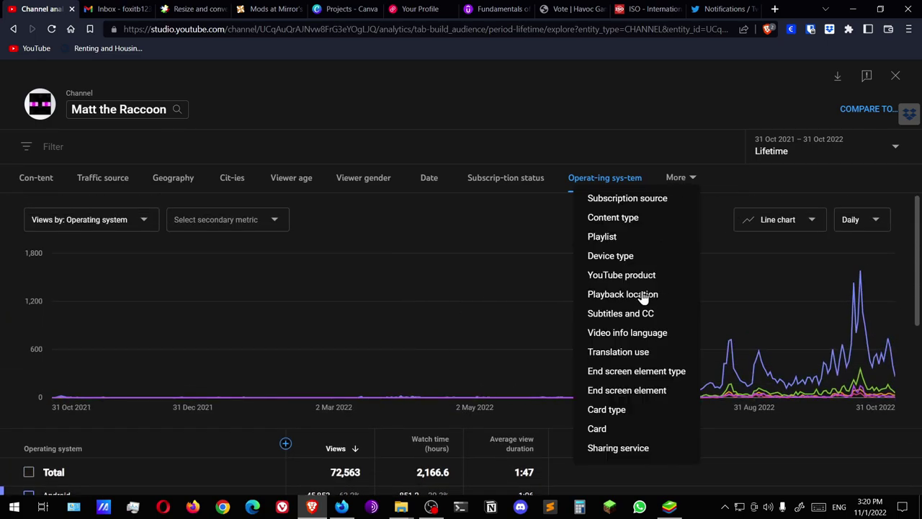
pyautogui.click(649, 332)
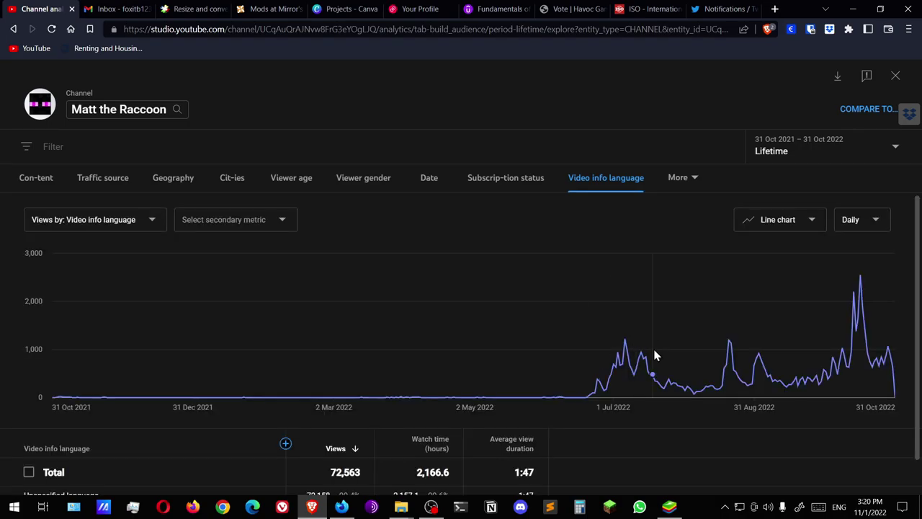
pyautogui.scroll(-1, 554, 411)
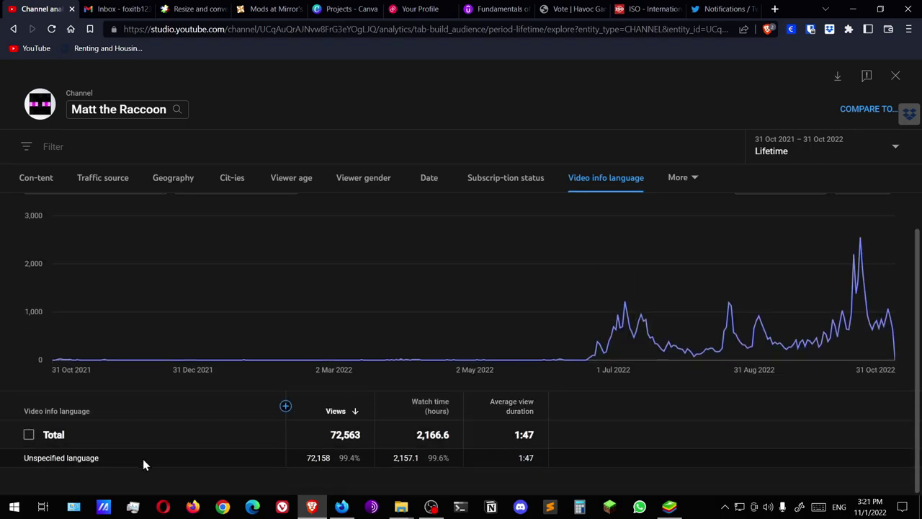
# - Show the lifetime analytics by card type and review the card teaser clicks chart and table
pyautogui.click(700, 176)
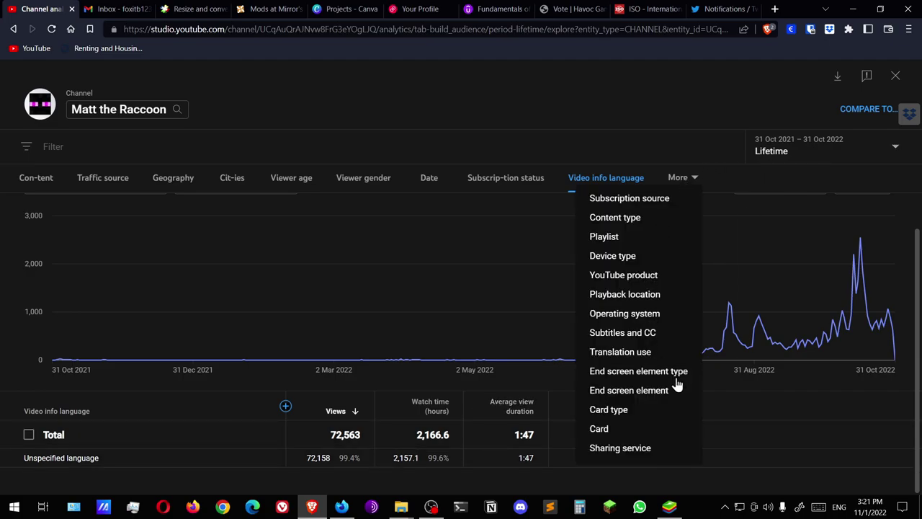
pyautogui.click(644, 412)
pyautogui.scroll(-1, 620, 360)
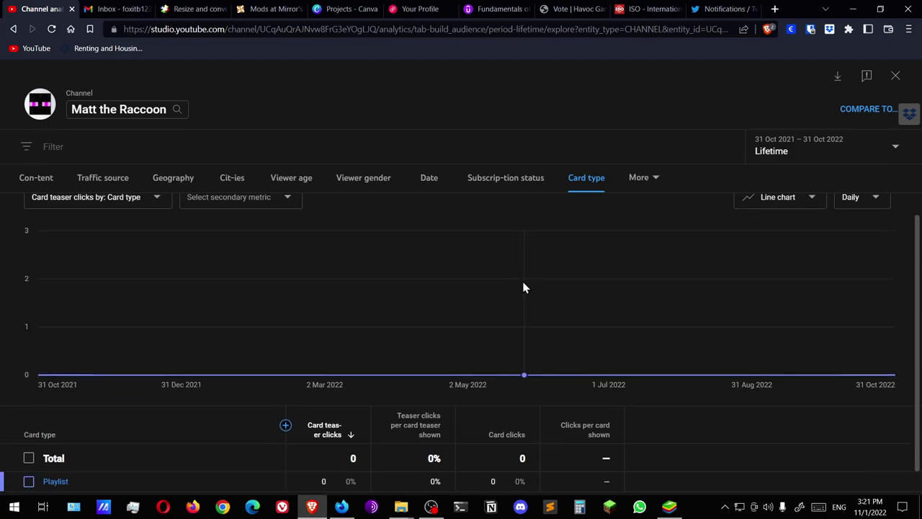
# - Show the lifetime analytics by sharing service and review the shares chart and the whole table of services
pyautogui.click(652, 178)
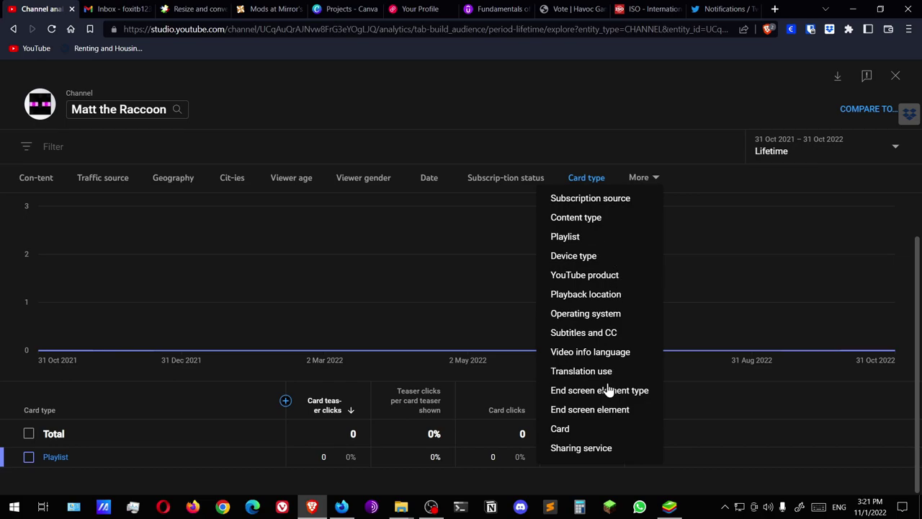
pyautogui.click(602, 449)
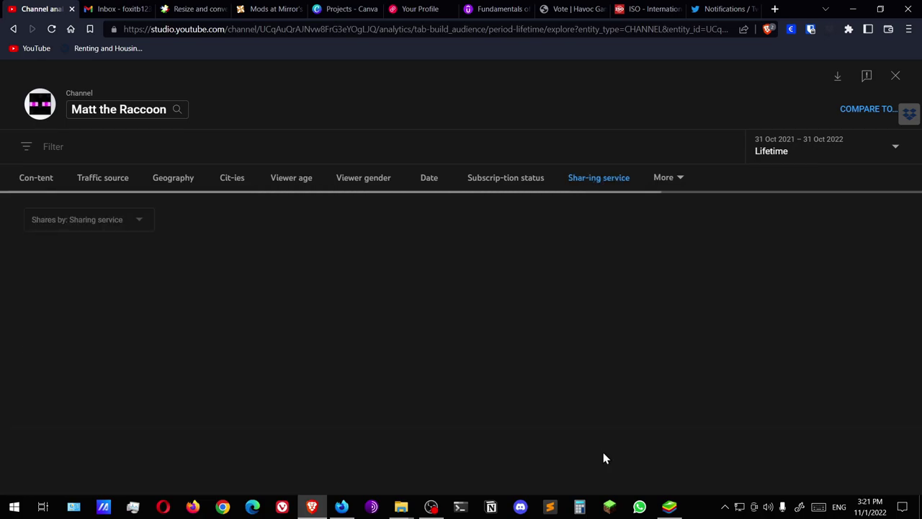
pyautogui.scroll(-2, 613, 400)
pyautogui.scroll(-1, 614, 394)
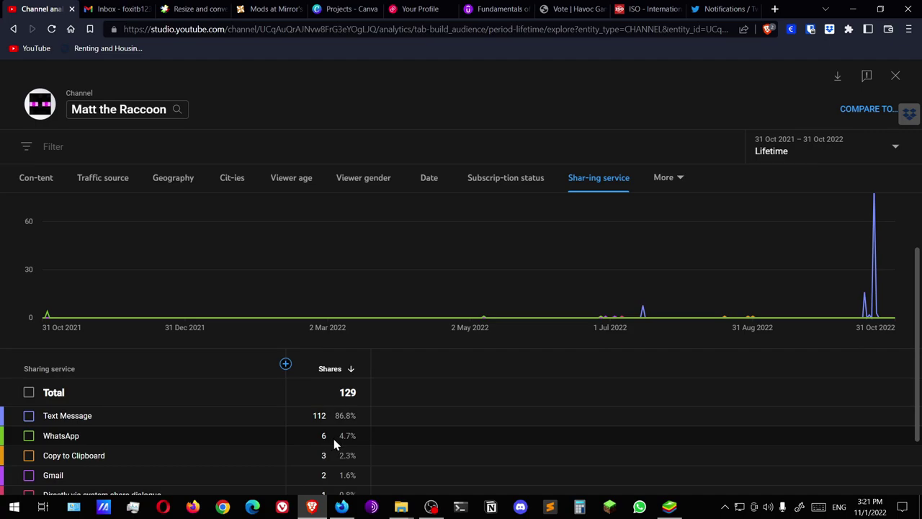
pyautogui.scroll(-1, 333, 445)
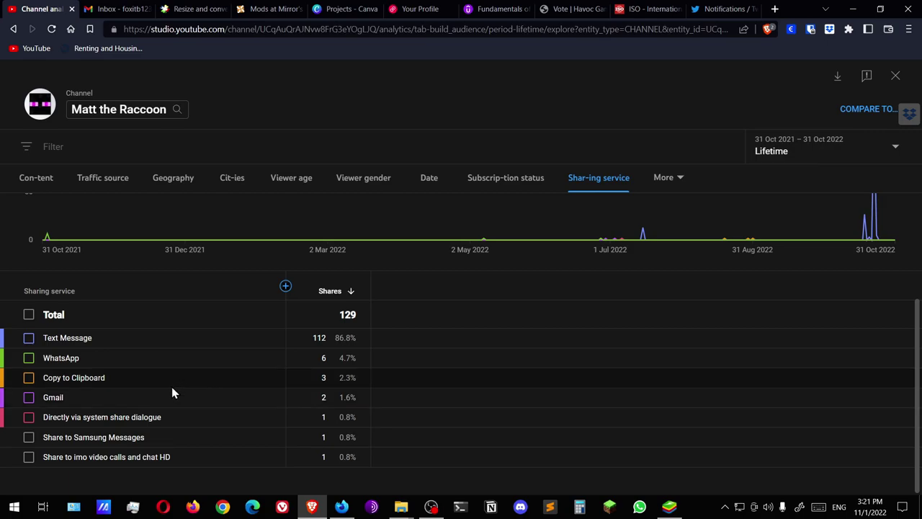
pyautogui.scroll(2, 281, 417)
pyautogui.scroll(1, 281, 416)
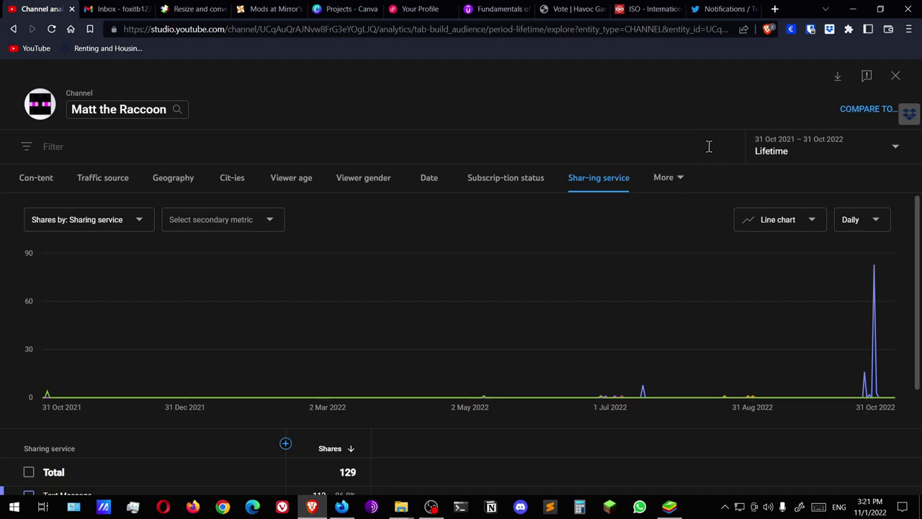
# - Close the advanced report and review the lifetime Audience page, from returning viewers and viewer activity times down to age, gender and subtitle languages
pyautogui.click(896, 75)
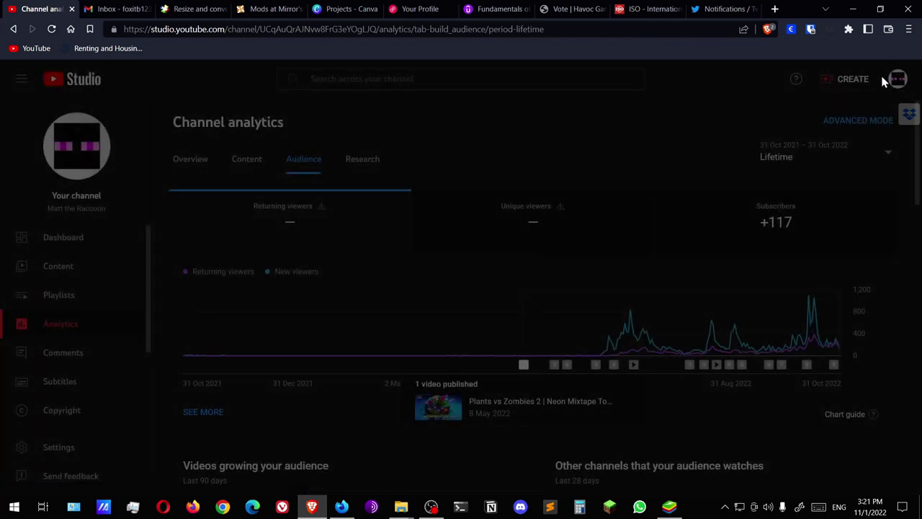
pyautogui.scroll(-3, 418, 291)
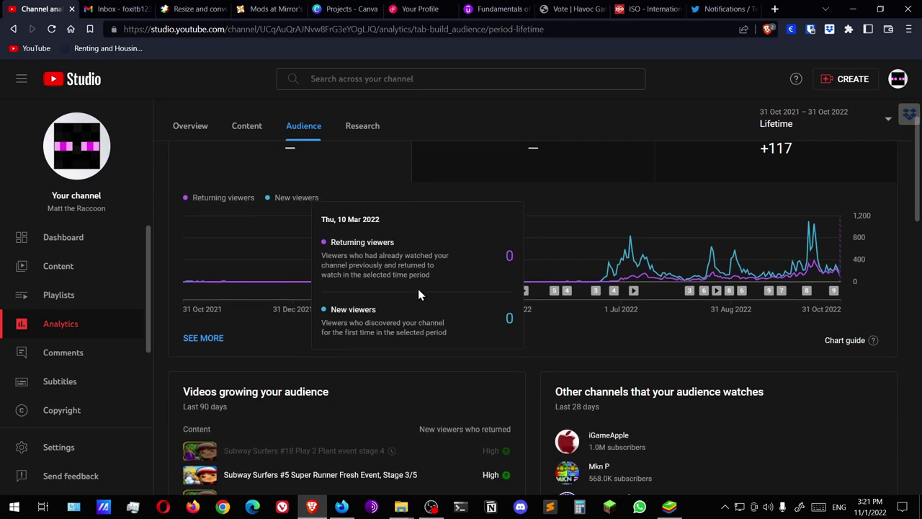
pyautogui.scroll(-3, 248, 382)
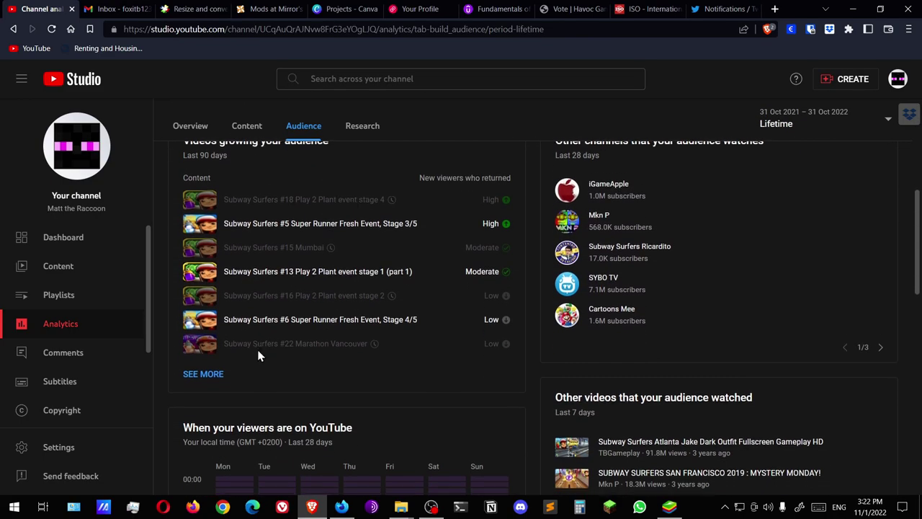
pyautogui.scroll(-1, 260, 349)
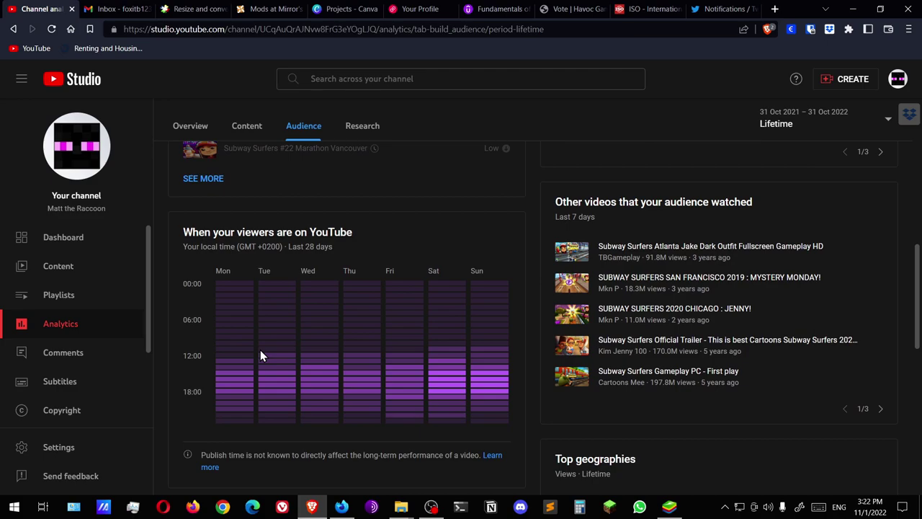
pyautogui.moveTo(267, 343)
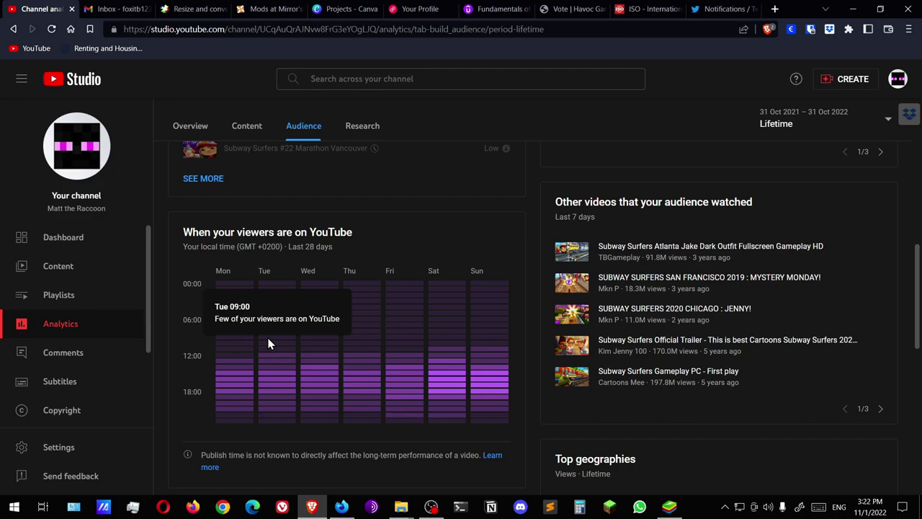
pyautogui.scroll(-2, 454, 265)
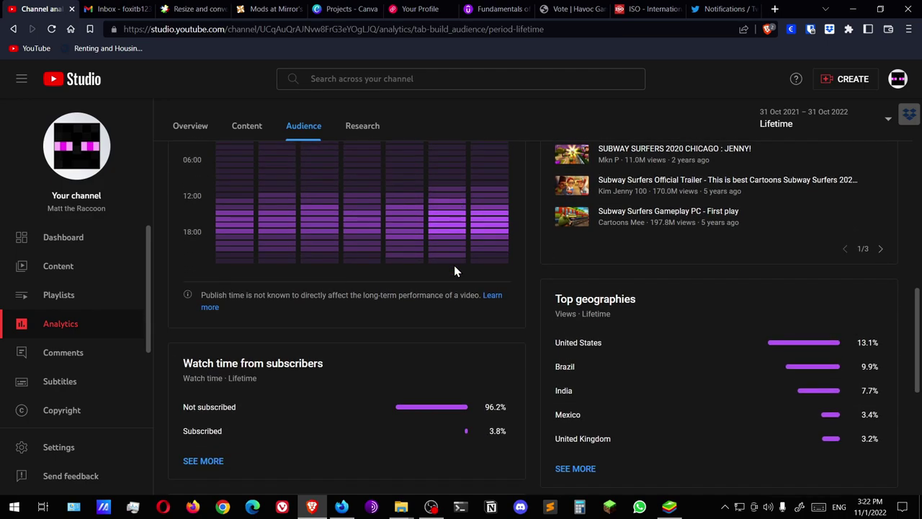
pyautogui.scroll(-1, 432, 299)
pyautogui.scroll(-4, 422, 317)
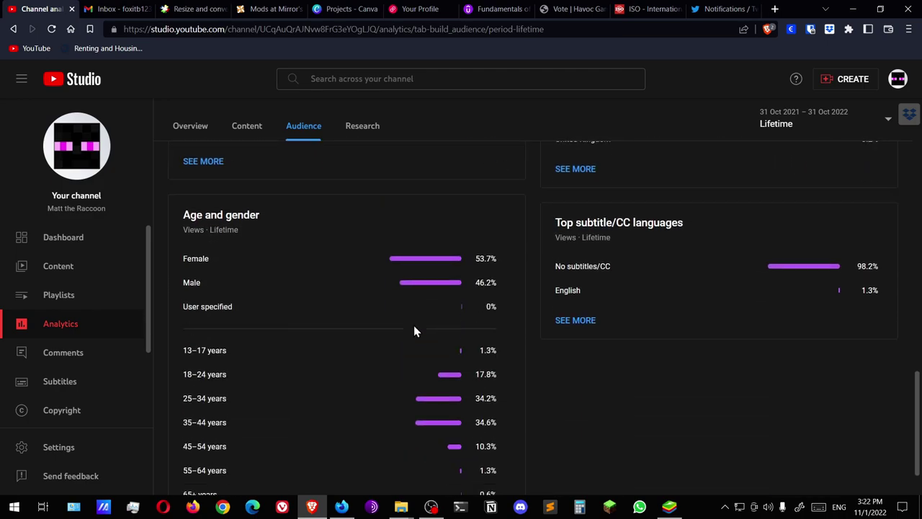
pyautogui.scroll(-1, 447, 379)
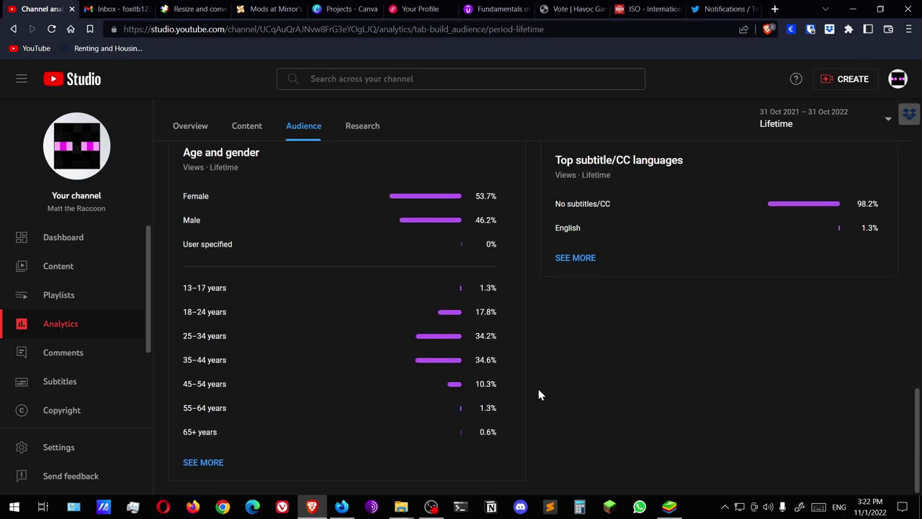
pyautogui.scroll(8, 554, 411)
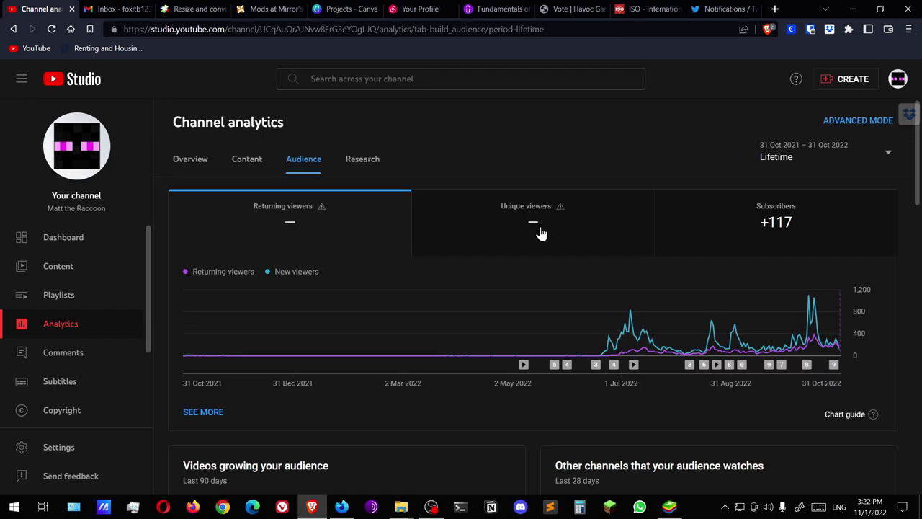